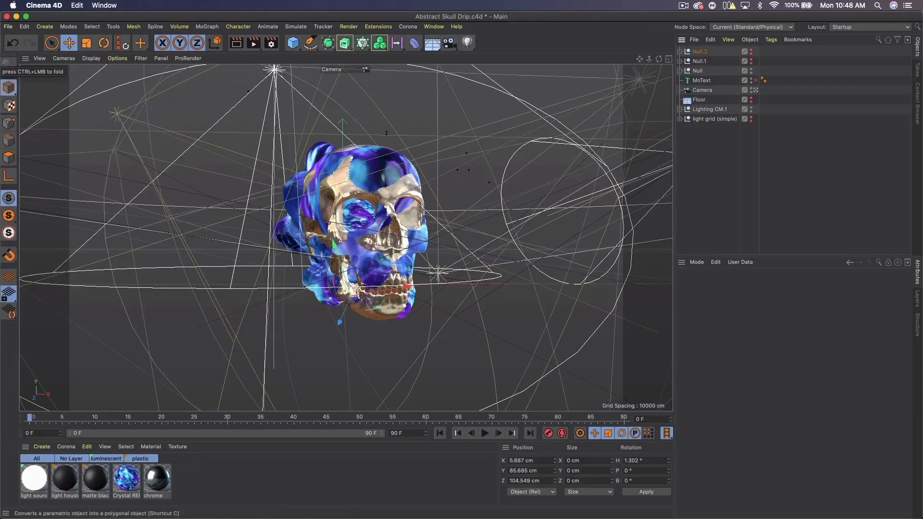
# - Switch to the Chrome browser and review CGTrader's free skull ZTL and Skull with snakes models, ending back in Cinema 4D
pyautogui.moveTo(0, 48); pyautogui.dragTo(658, 73)
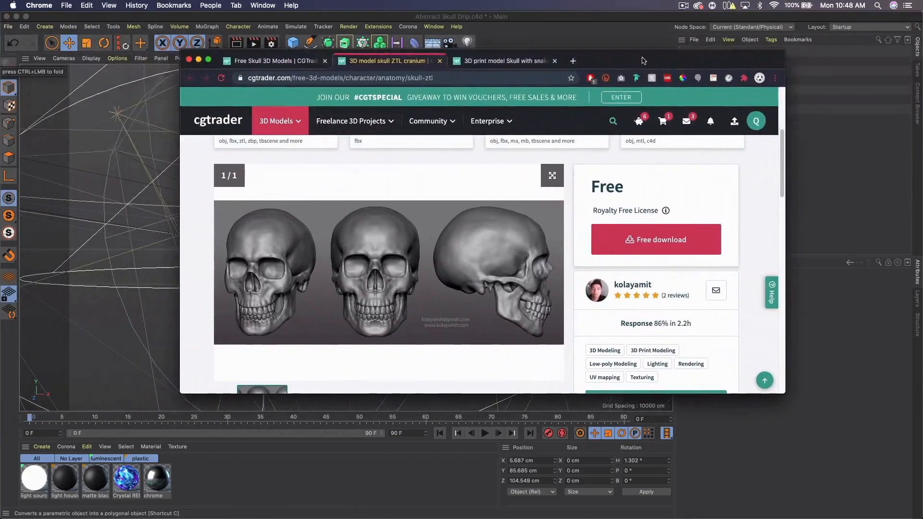
pyautogui.doubleClick(642, 60)
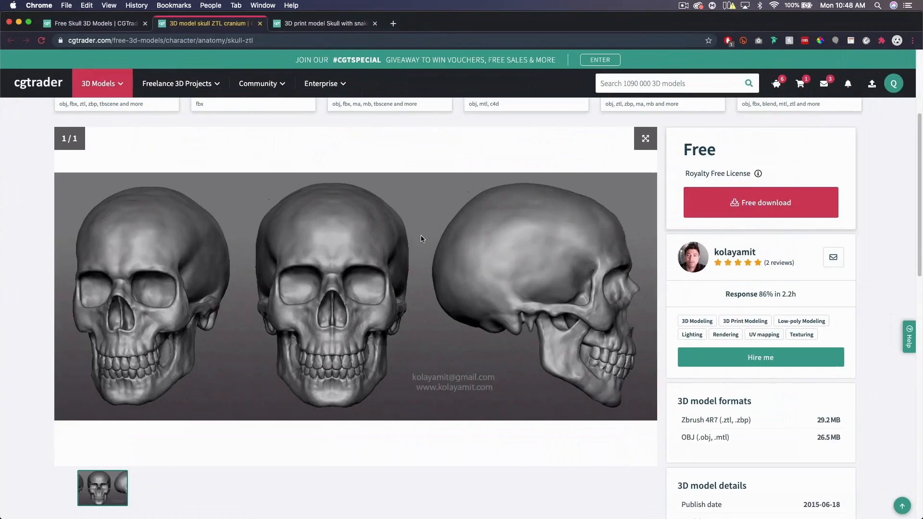
pyautogui.scroll(-1, 551, 233)
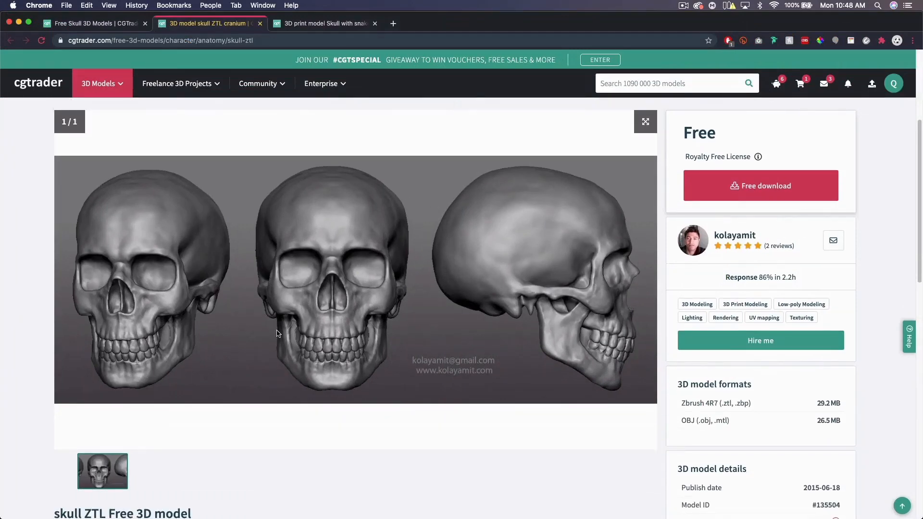
pyautogui.click(293, 29)
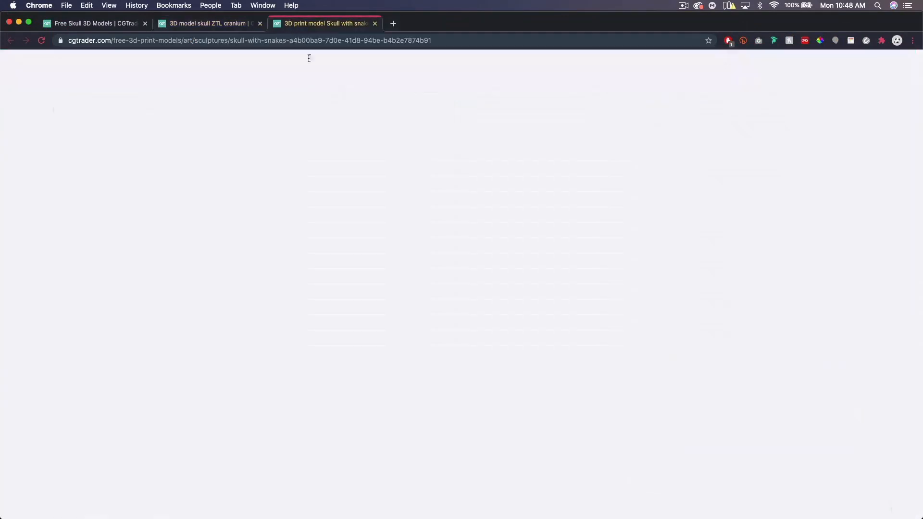
pyautogui.scroll(-4, 459, 234)
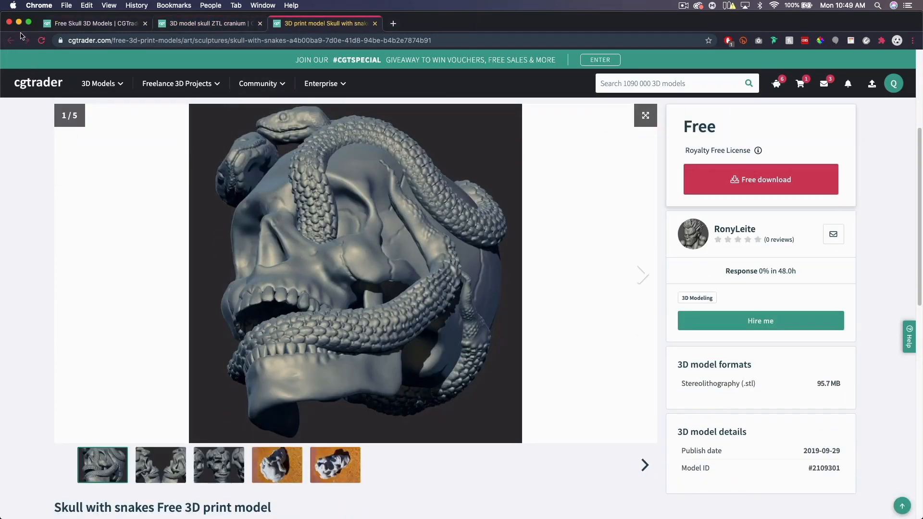
pyautogui.click(18, 22)
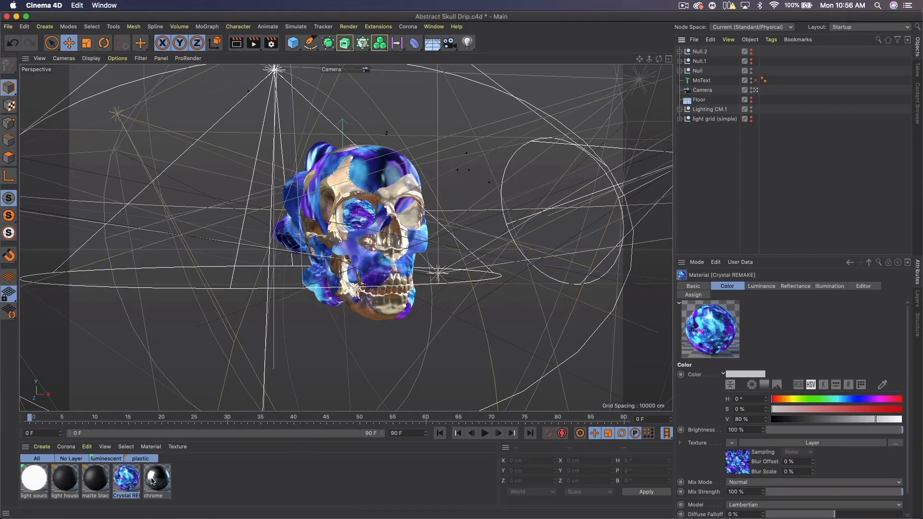
# - Inspect the chrome material's Reflectance channel, comparing it off and on, and its Spectral texture's shader settings
pyautogui.moveTo(204, 491); pyautogui.dragTo(127, 481)
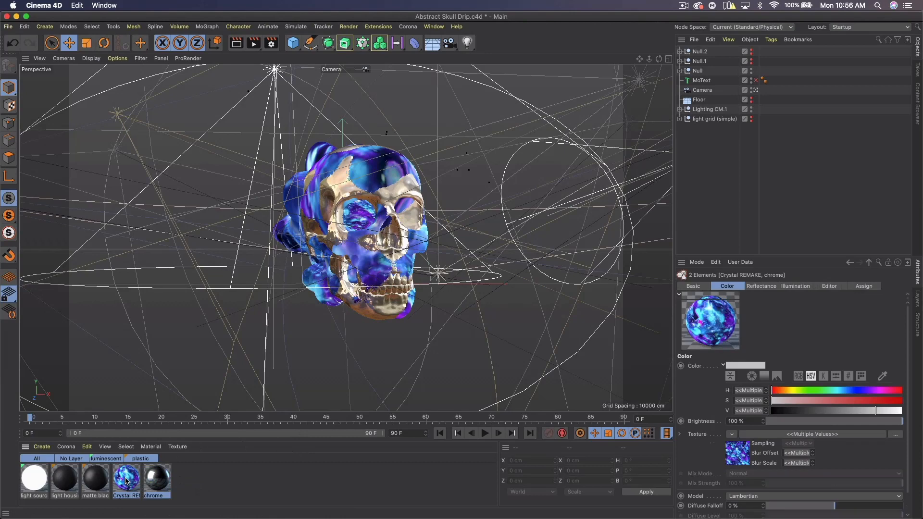
pyautogui.click(215, 481)
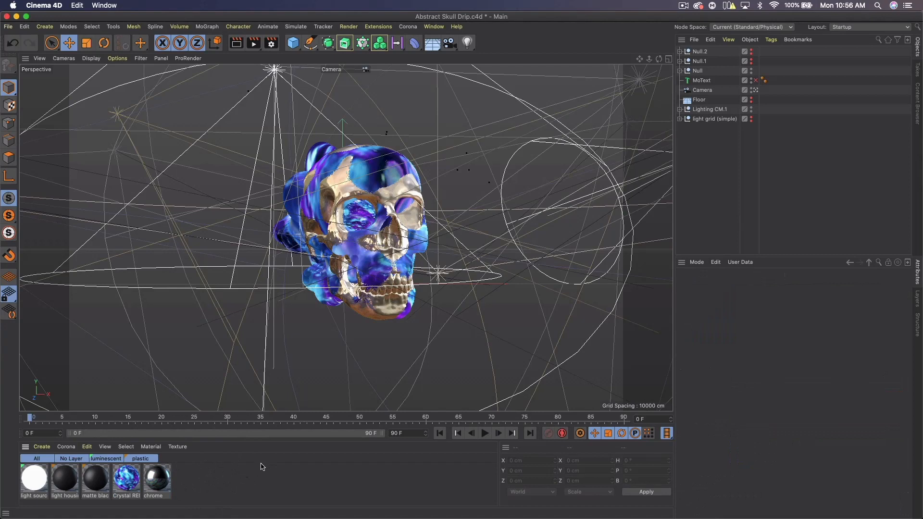
pyautogui.doubleClick(164, 481)
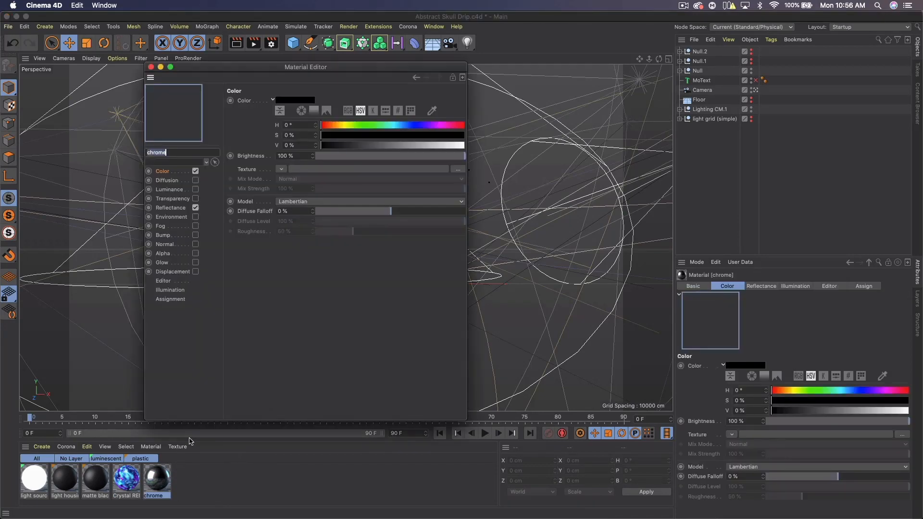
pyautogui.click(195, 208)
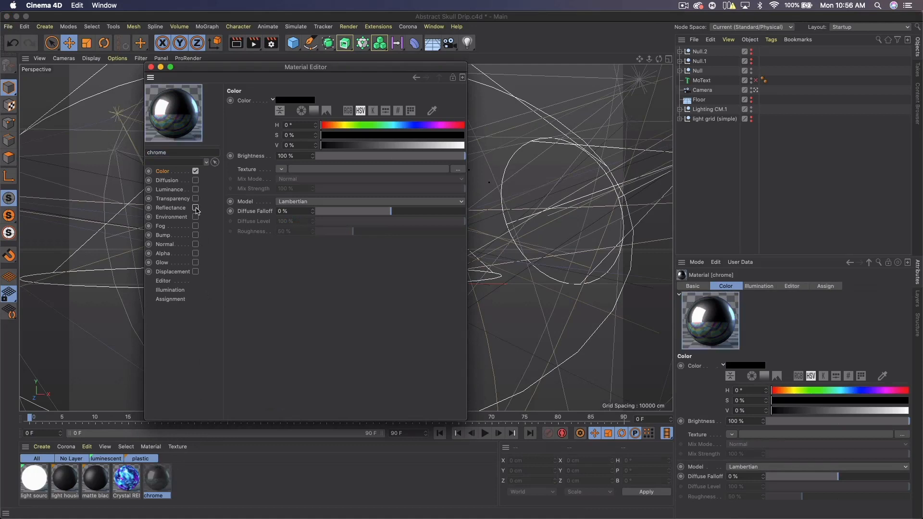
pyautogui.click(196, 207)
pyautogui.click(170, 208)
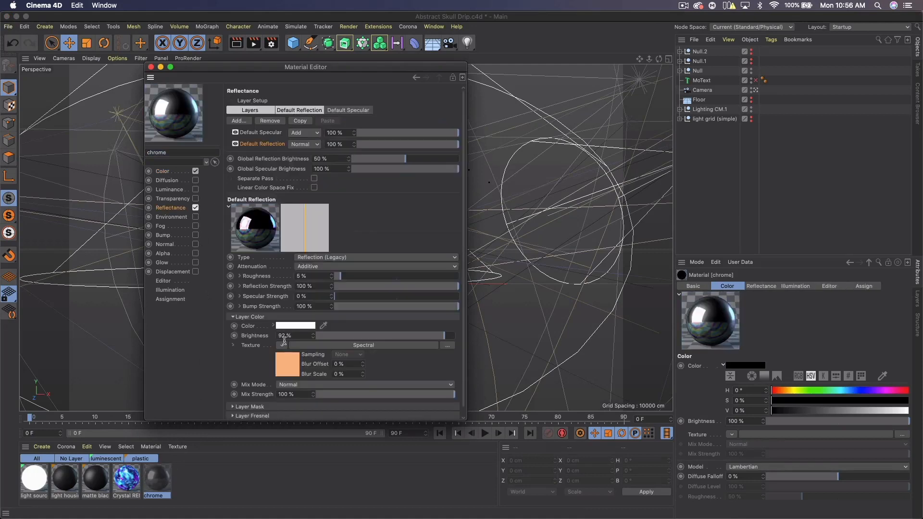
pyautogui.click(287, 365)
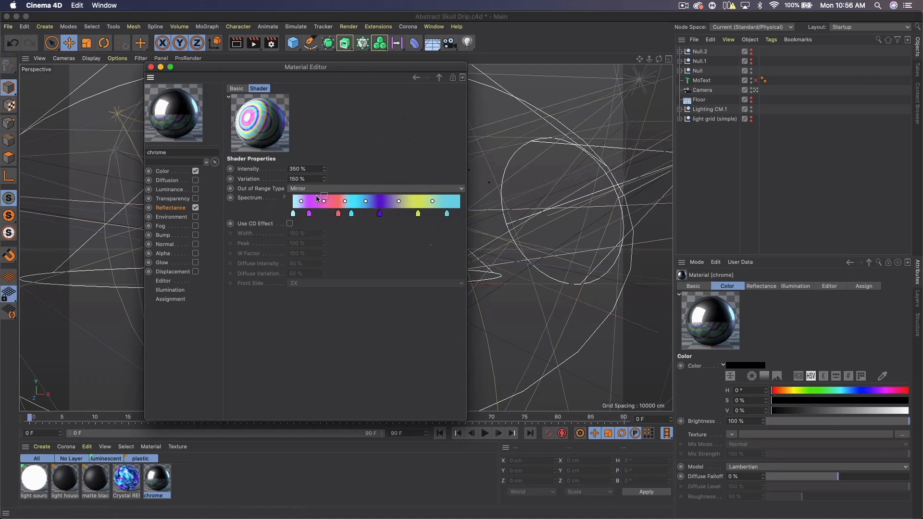
pyautogui.click(164, 208)
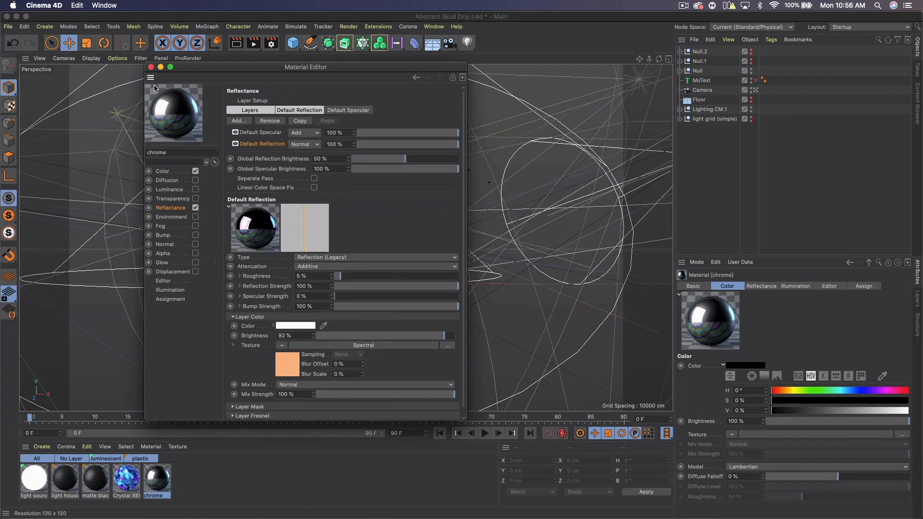
pyautogui.click(150, 67)
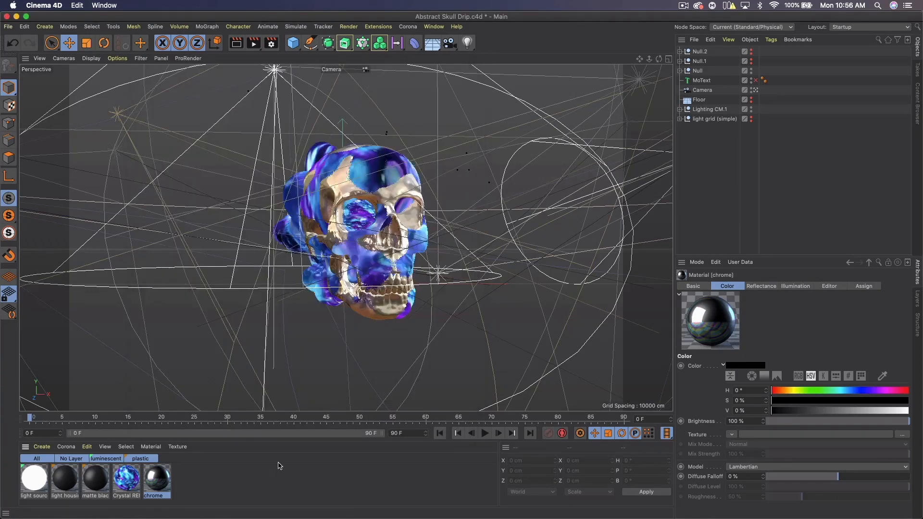
# - Inspect the Crystal REMAKE material's Color channel Layer shader, comparing the result with the Clip effect off and on
pyautogui.doubleClick(128, 478)
pyautogui.moveTo(217, 72); pyautogui.dragTo(527, 103)
pyautogui.click(323, 187)
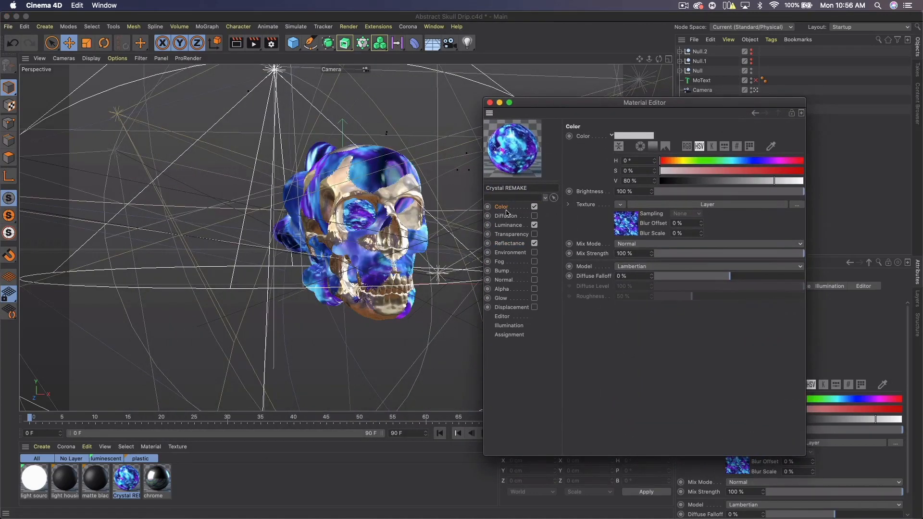
pyautogui.click(628, 227)
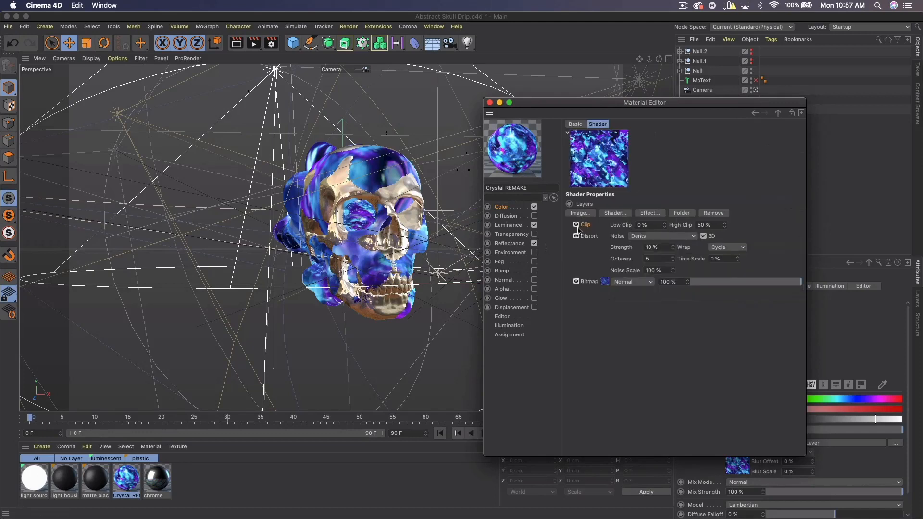
pyautogui.click(576, 225)
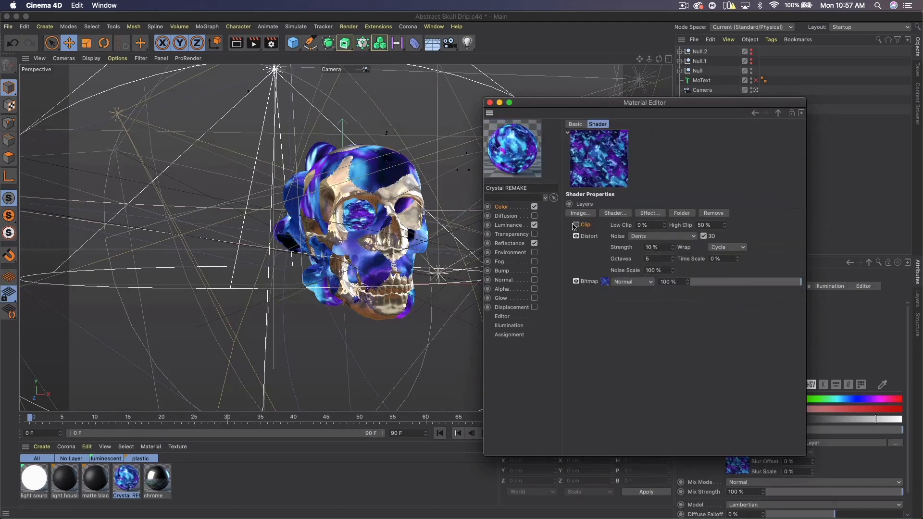
pyautogui.click(575, 225)
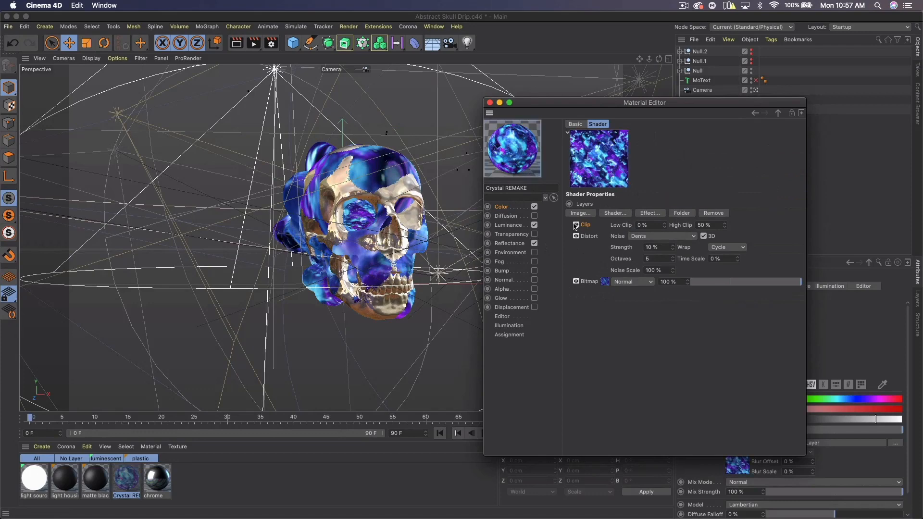
# - Examine the Crystal REMAKE material's Luminance channel with it off and on, and review its Reflectance settings
pyautogui.click(505, 225)
pyautogui.click(535, 226)
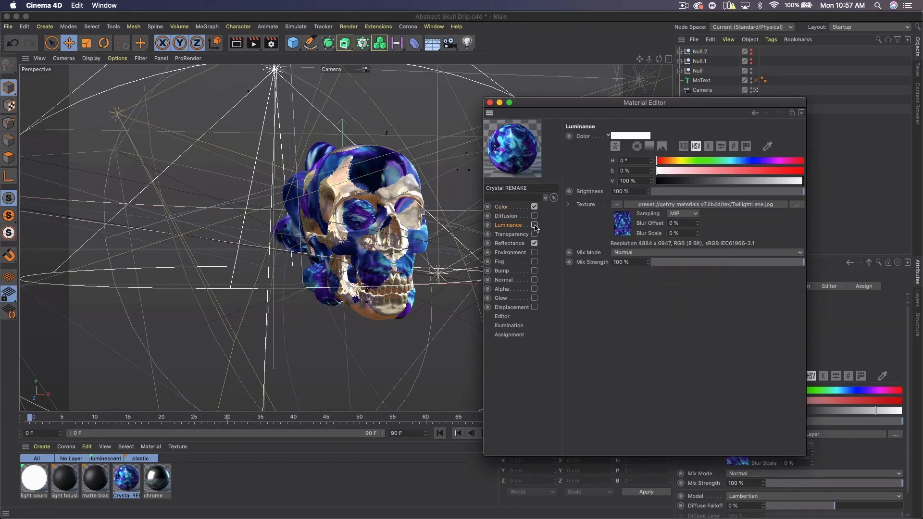
pyautogui.click(535, 226)
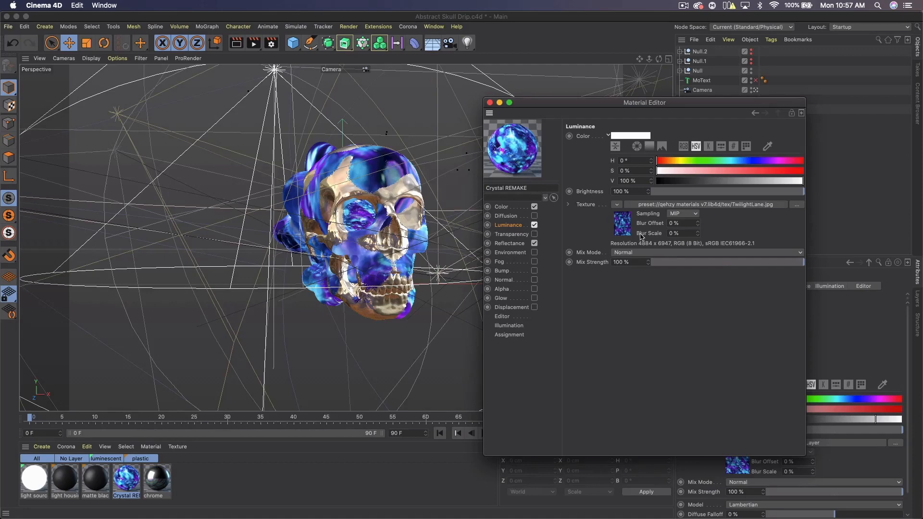
pyautogui.click(509, 244)
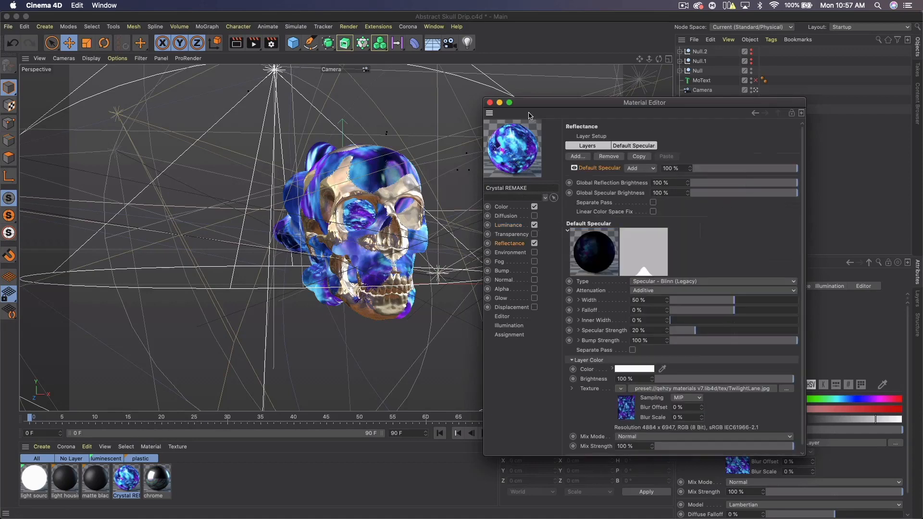
pyautogui.click(490, 103)
pyautogui.moveTo(222, 487); pyautogui.dragTo(197, 486)
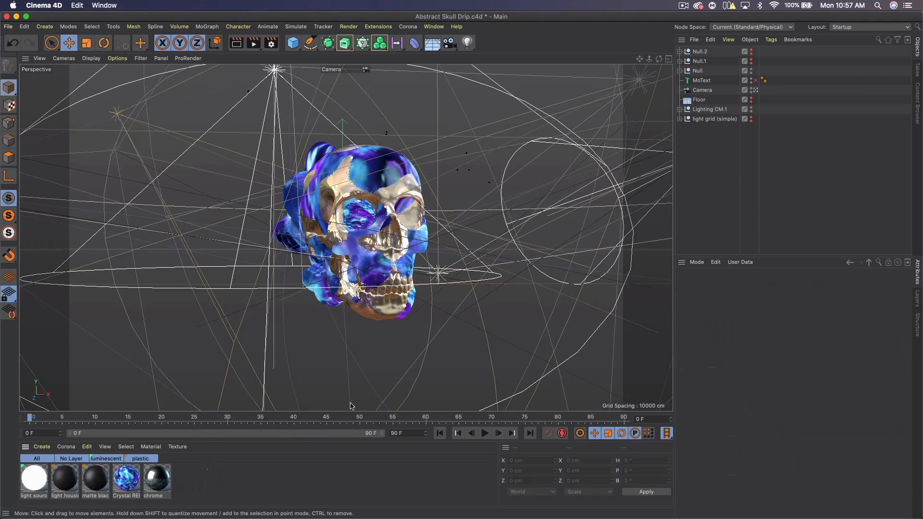
# - Hide the Null group in the viewport and import uploads_files_135504_skull_v1.OBJ with the Default preset
pyautogui.click(752, 70)
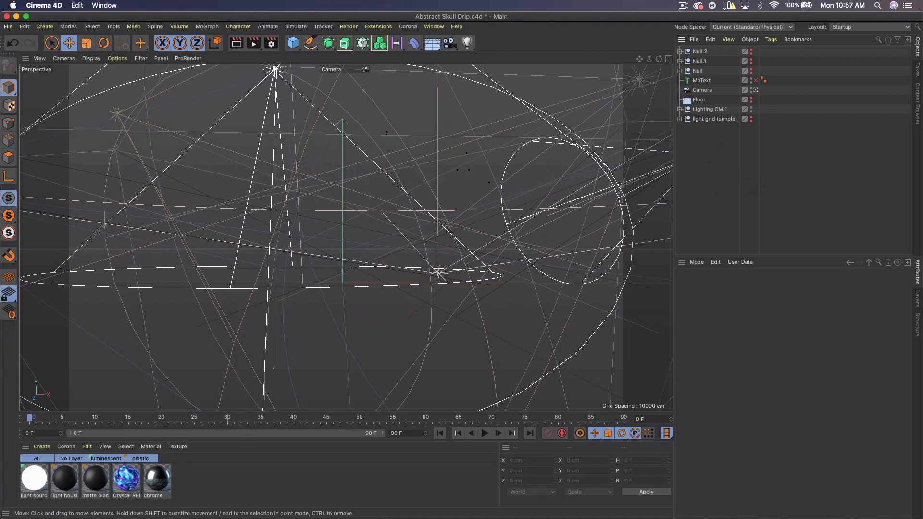
pyautogui.press('super+Tab')
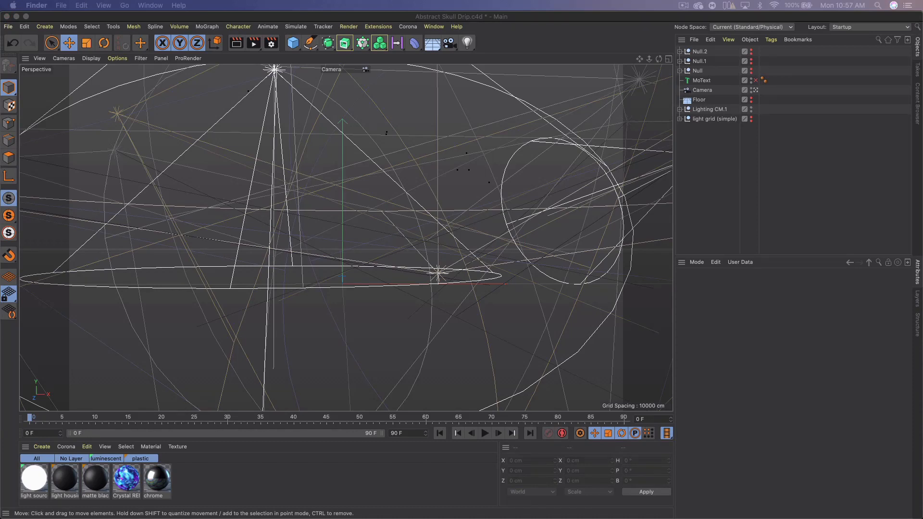
pyautogui.moveTo(308, 236); pyautogui.dragTo(416, 279)
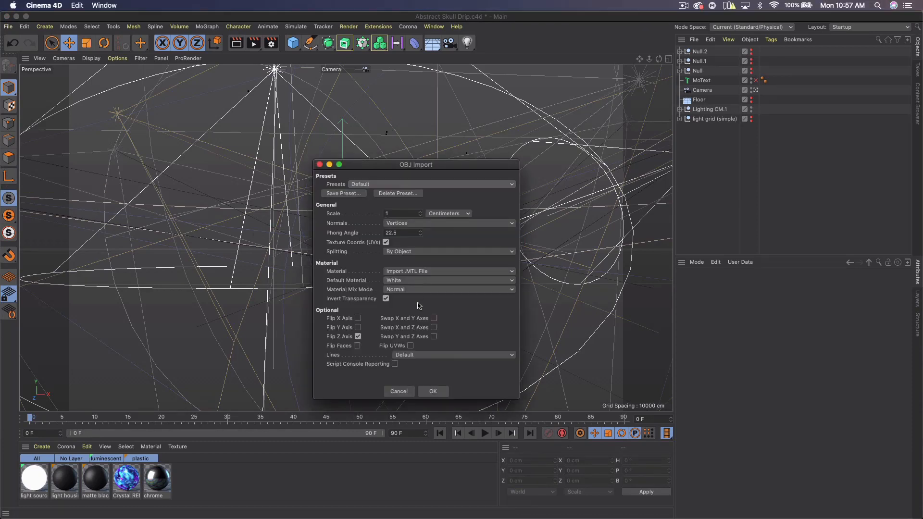
pyautogui.click(434, 392)
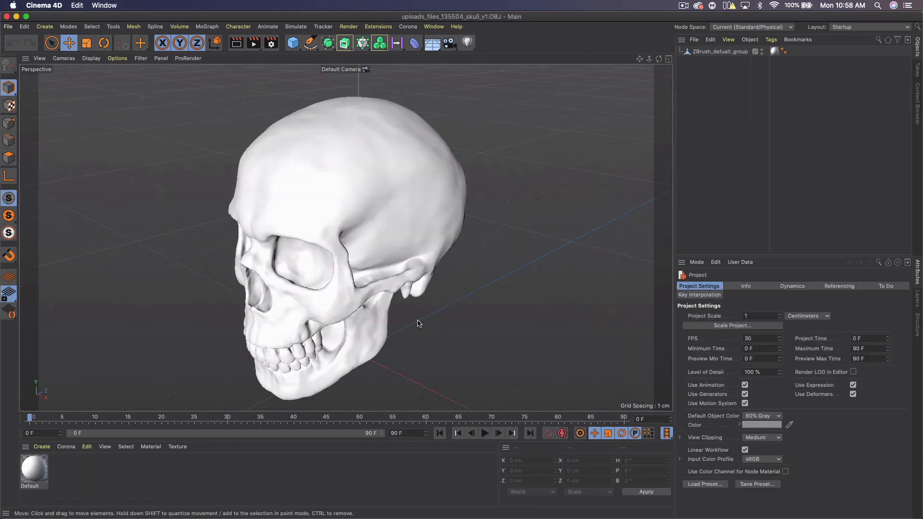
# - Delete the imported skull's material tag and copy the skull object into the Abstract Skull Drip.c4d project
pyautogui.click(774, 51)
pyautogui.press('BackSpace')
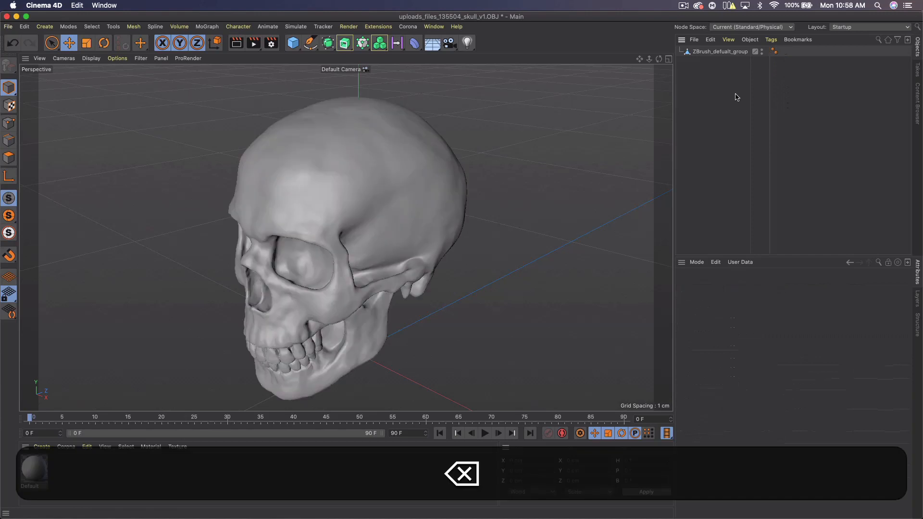
pyautogui.click(704, 53)
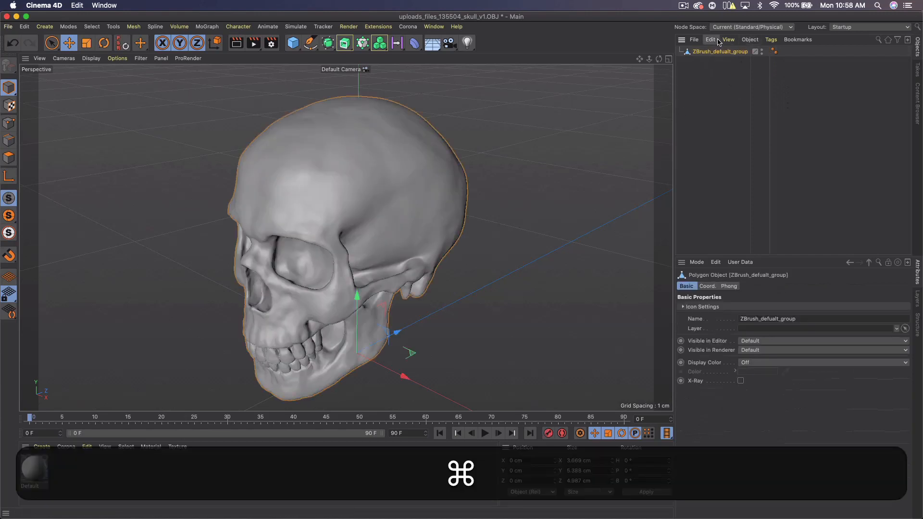
pyautogui.press('cmd+c')
pyautogui.click(434, 26)
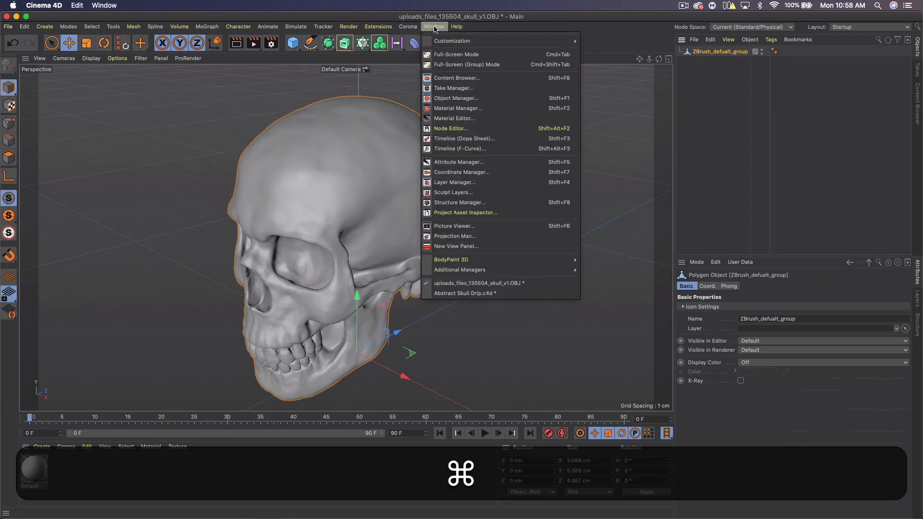
pyautogui.click(479, 293)
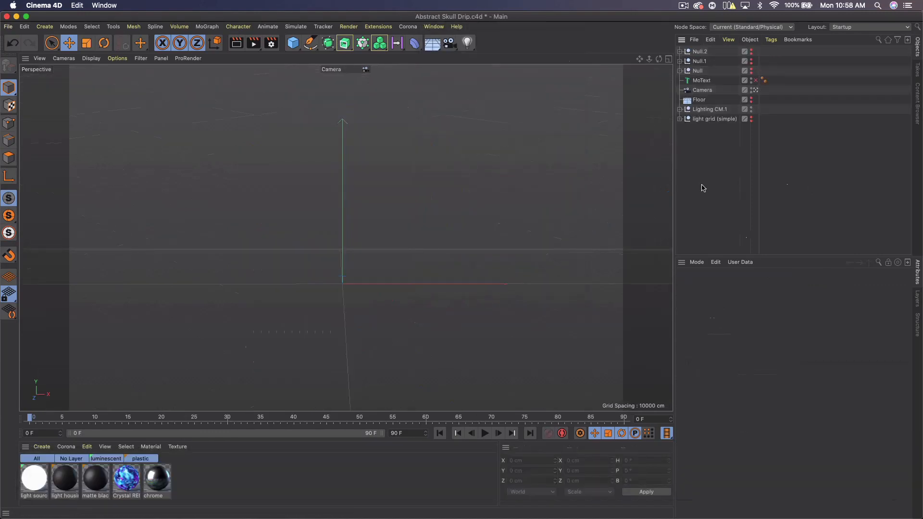
pyautogui.press('super+v')
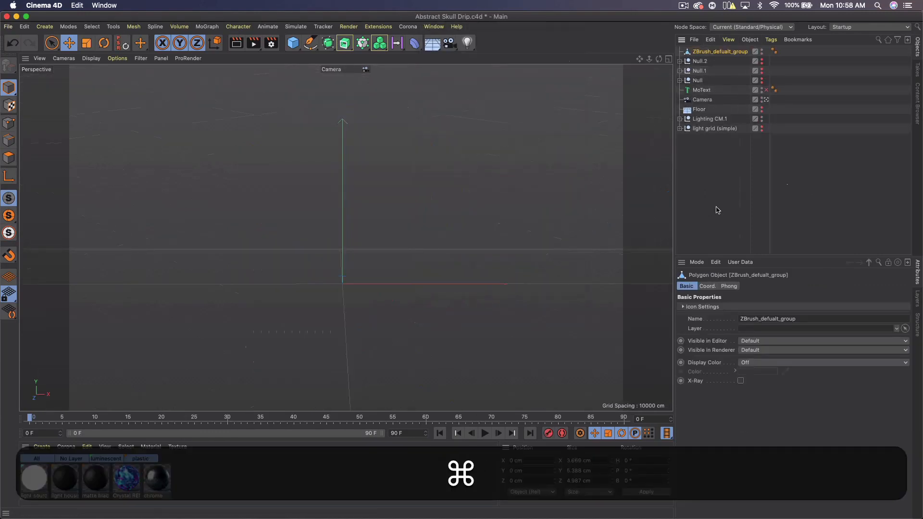
# - Scale the pasted skull up uniformly to about 413 cm tall
pyautogui.click(88, 42)
pyautogui.moveTo(429, 227); pyautogui.dragTo(202, 330)
pyautogui.moveTo(444, 246); pyautogui.dragTo(773, 82)
pyautogui.moveTo(397, 247); pyautogui.dragTo(716, 89)
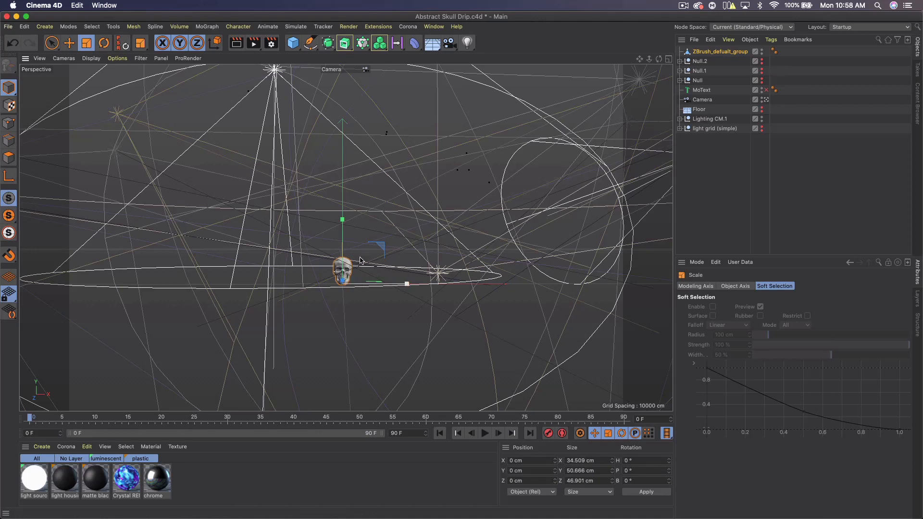
pyautogui.moveTo(563, 149); pyautogui.dragTo(416, 266)
pyautogui.moveTo(486, 215); pyautogui.dragTo(541, 233)
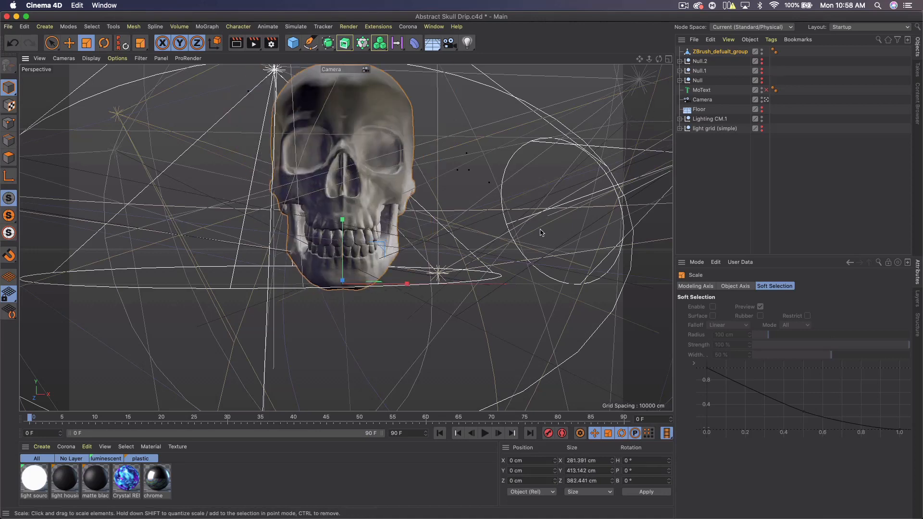
# - Lower the skull to about Y -118 cm and scale it down uniformly to about 376 cm tall
pyautogui.press('e')
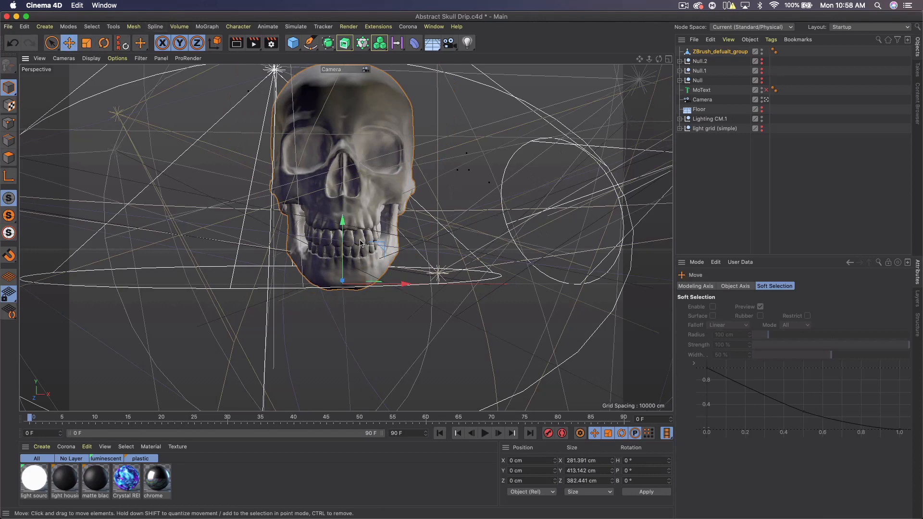
pyautogui.moveTo(343, 230); pyautogui.dragTo(343, 291)
pyautogui.press('t')
pyautogui.moveTo(572, 289); pyautogui.dragTo(542, 292)
pyautogui.click(73, 46)
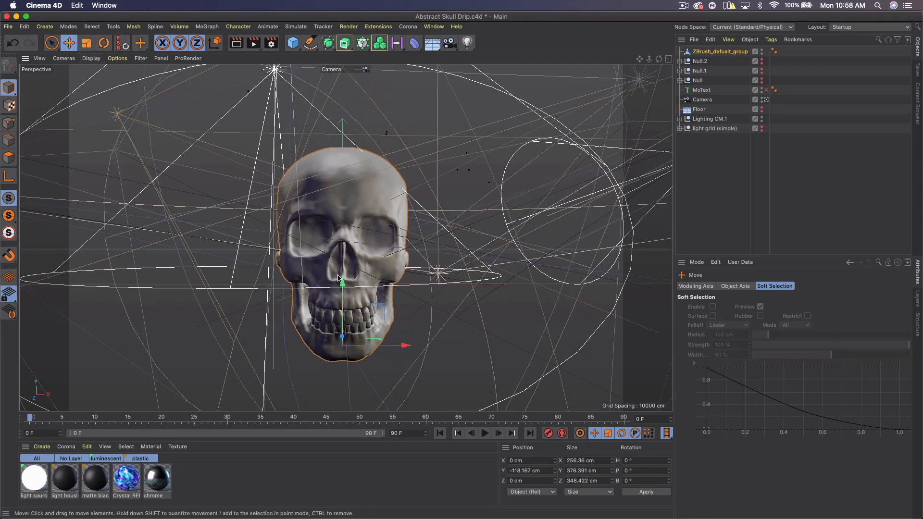
# - Raise the skull to about Y -96 cm and apply the chrome material to it
pyautogui.moveTo(342, 285); pyautogui.dragTo(343, 274)
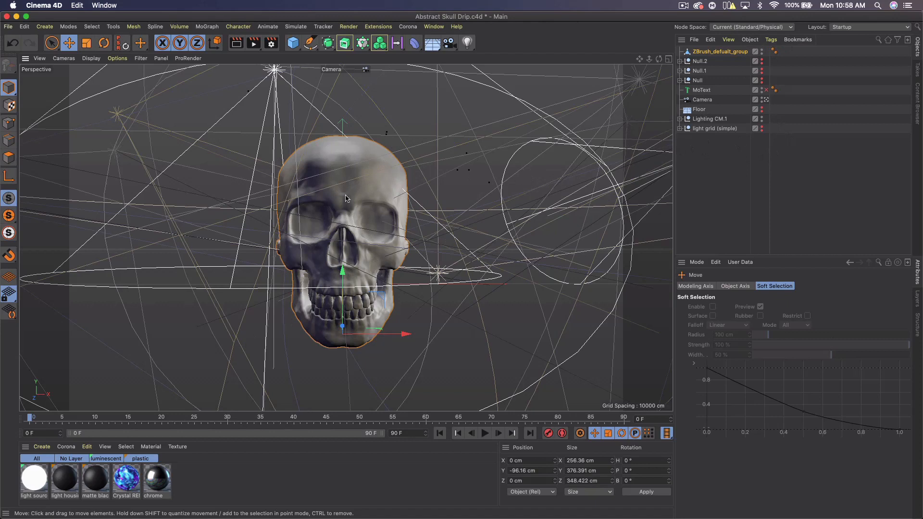
pyautogui.moveTo(162, 489); pyautogui.dragTo(722, 53)
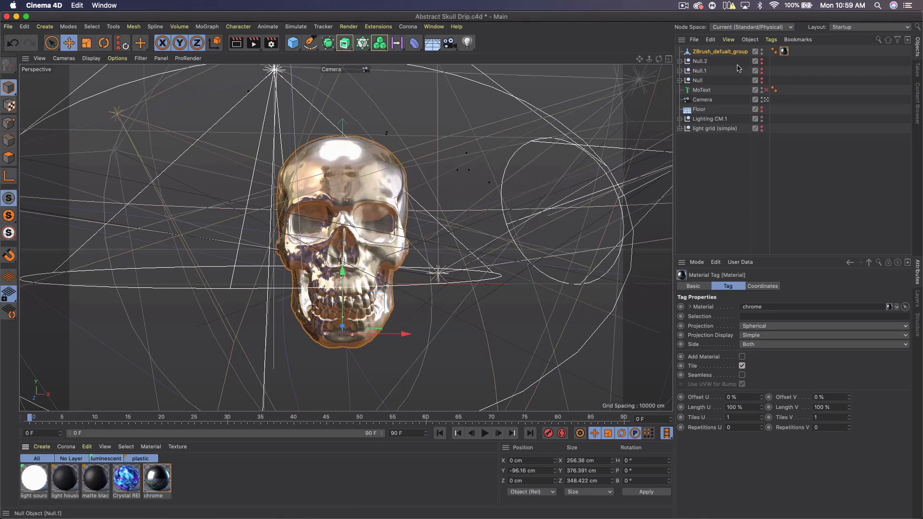
# - Duplicate the chrome skull and replace the copy's material with the Crystal REMAKE material
pyautogui.press('super+v')
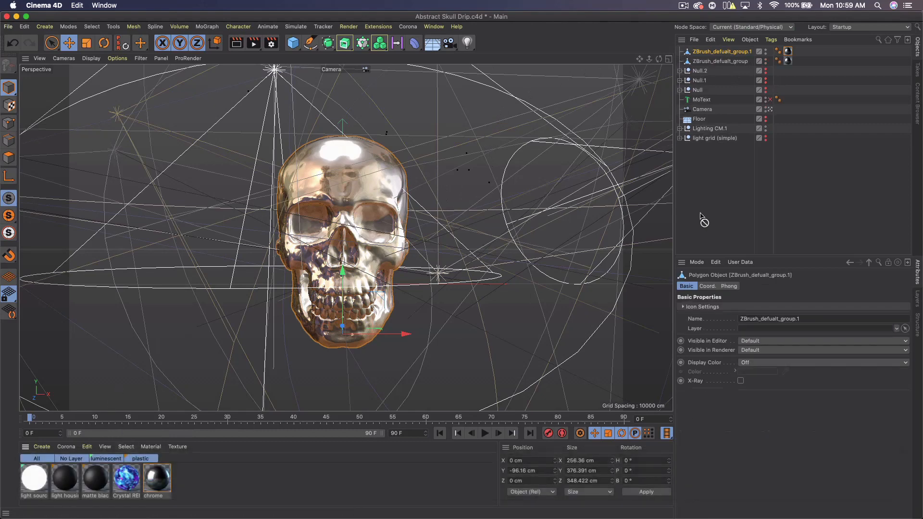
pyautogui.moveTo(788, 62); pyautogui.dragTo(789, 53)
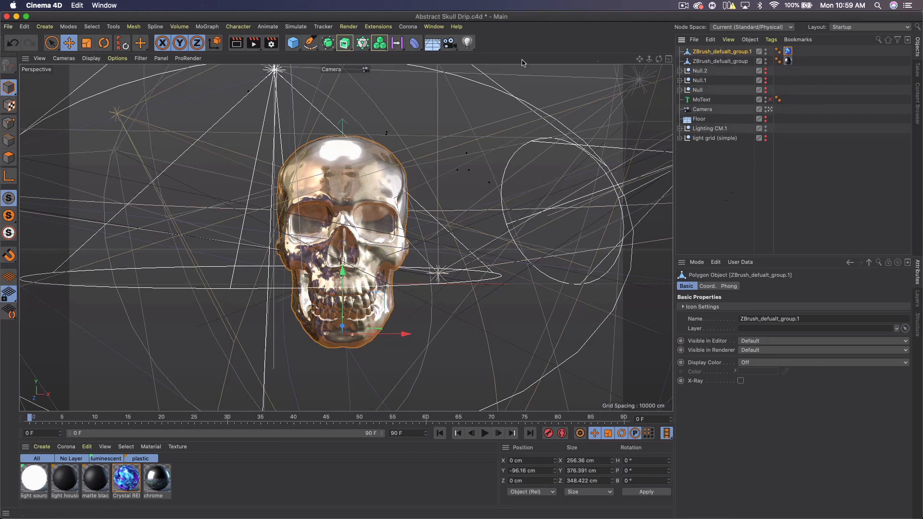
# - Add a Displacer deformer as a child of the crystal skull copy and set its height to 1 cm
pyautogui.click(414, 42)
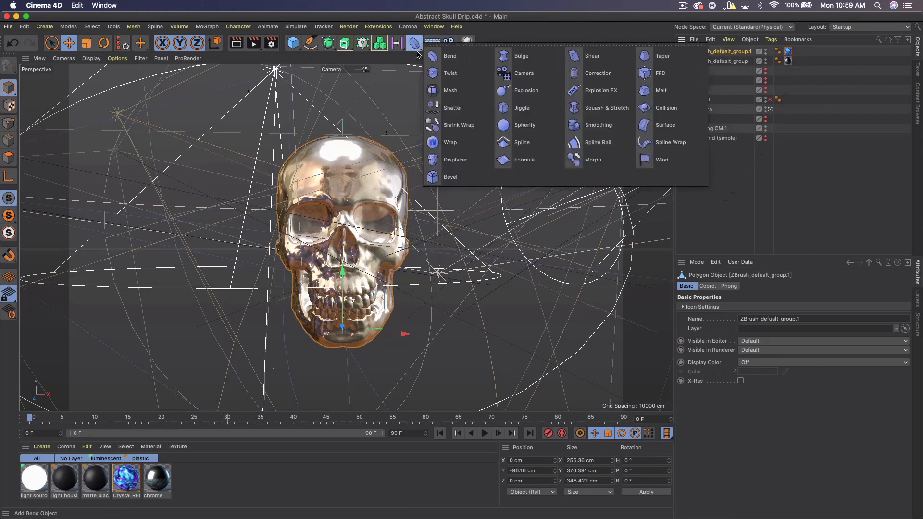
pyautogui.click(461, 163)
pyautogui.moveTo(704, 52); pyautogui.dragTo(704, 62)
pyautogui.click(714, 52)
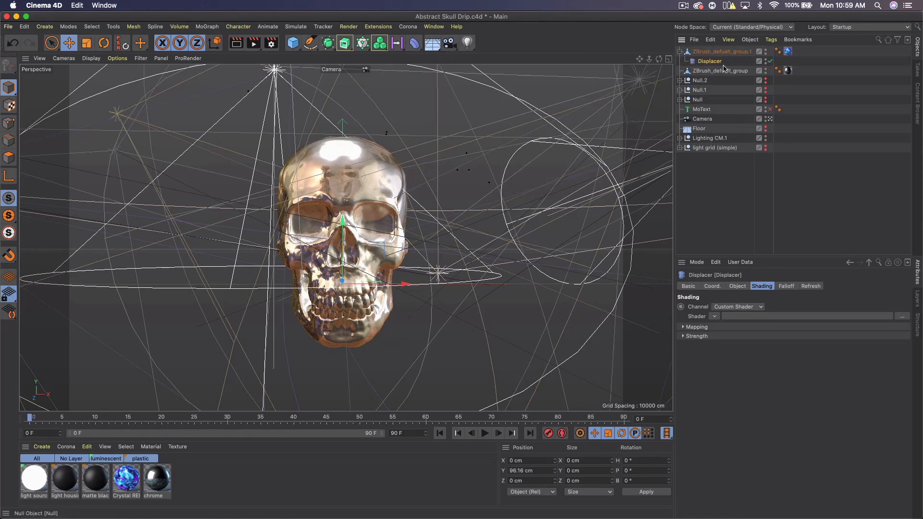
pyautogui.click(731, 288)
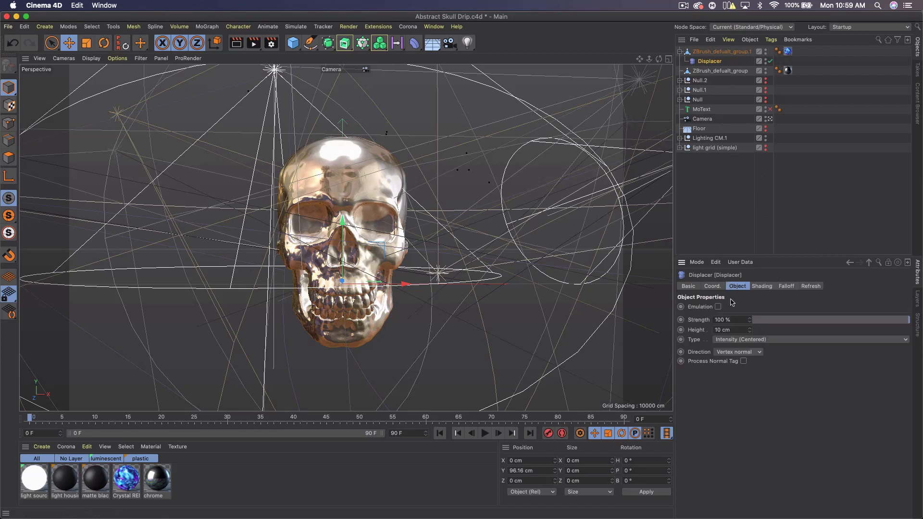
pyautogui.doubleClick(740, 329)
pyautogui.write('1')
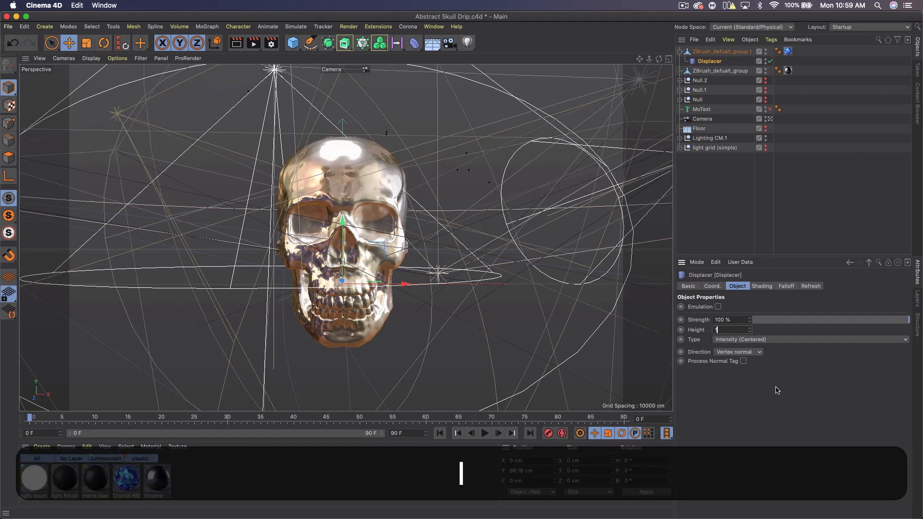
pyautogui.press('Return')
# - Assign a Noise shader to the Displacer and set its global scale to 500 % after trying 700 %
pyautogui.click(758, 287)
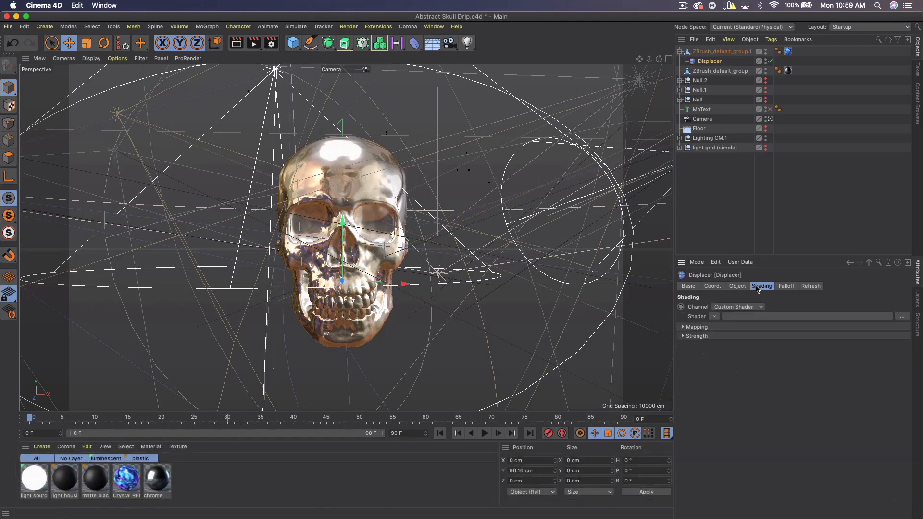
pyautogui.click(716, 317)
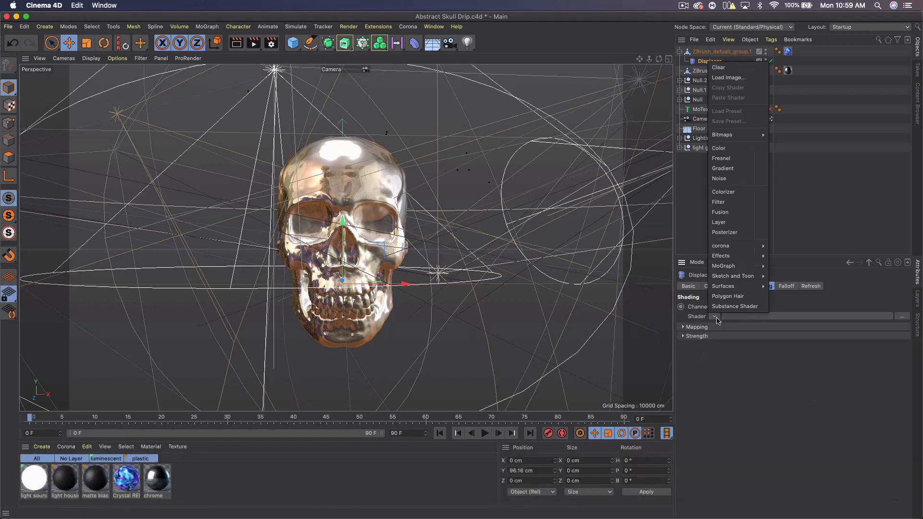
pyautogui.click(724, 181)
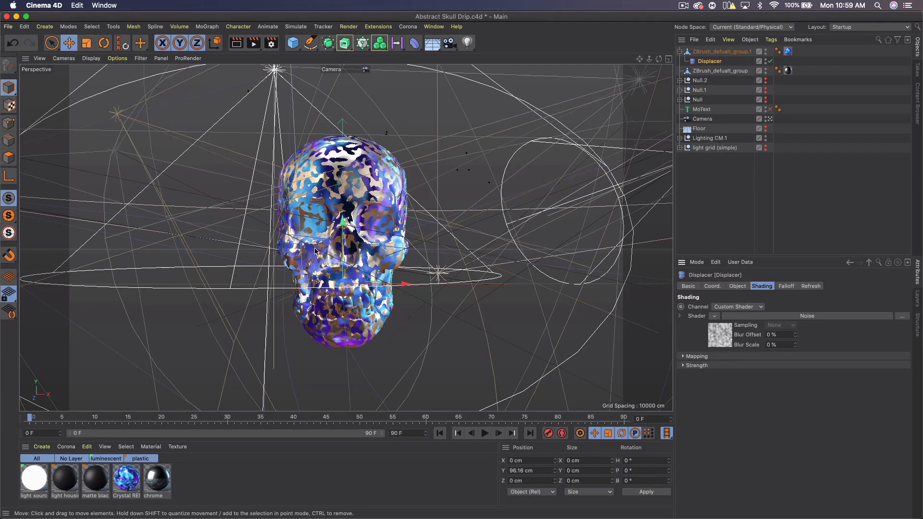
pyautogui.click(710, 341)
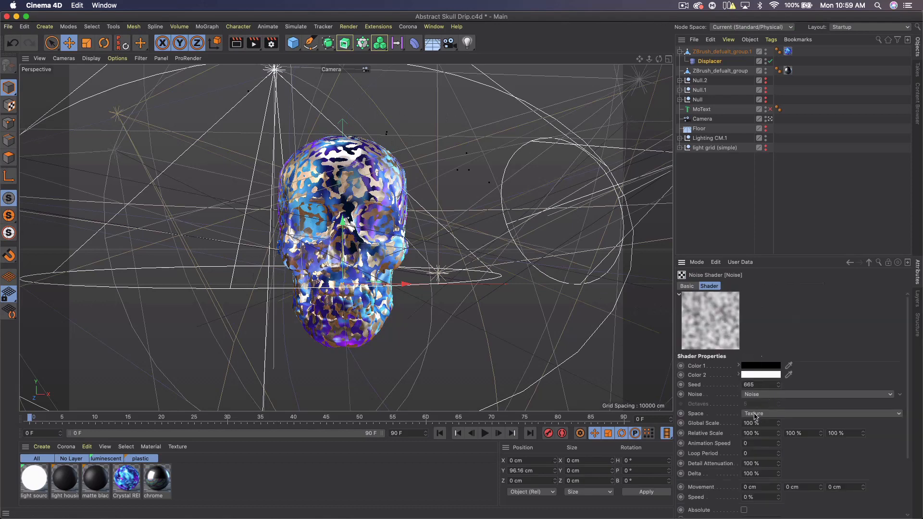
pyautogui.click(766, 424)
pyautogui.write('70')
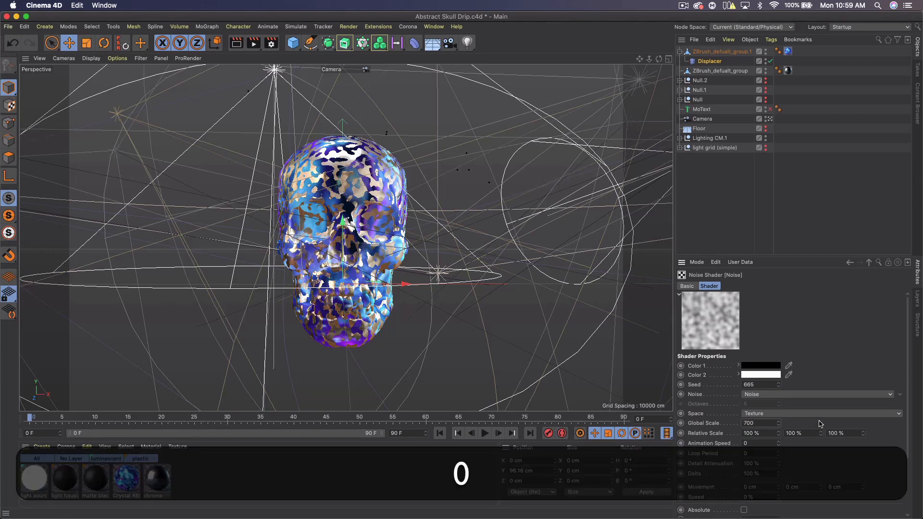
pyautogui.write('0')
pyautogui.press('Return')
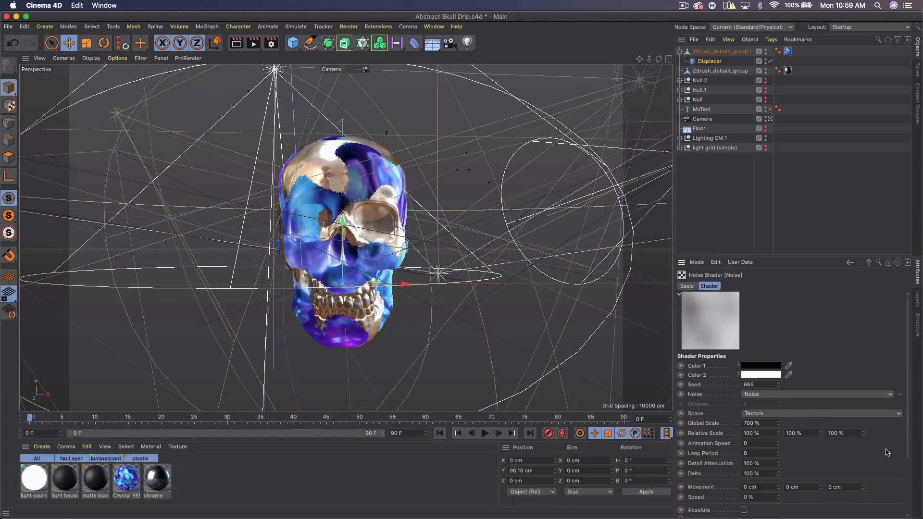
pyautogui.doubleClick(764, 424)
pyautogui.write('500')
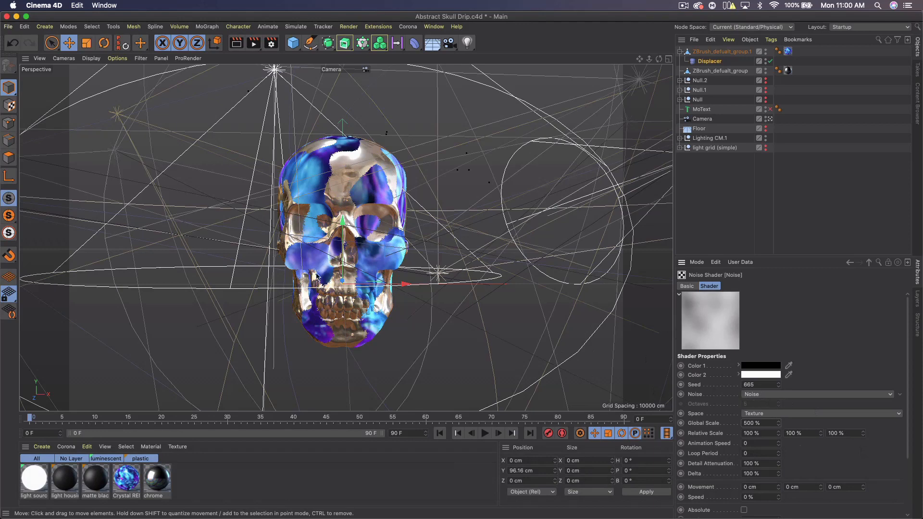
# - Try the VL Noise and Voronoi 1 noise types, with Voronoi 1 at 1000 % global scale
pyautogui.click(772, 397)
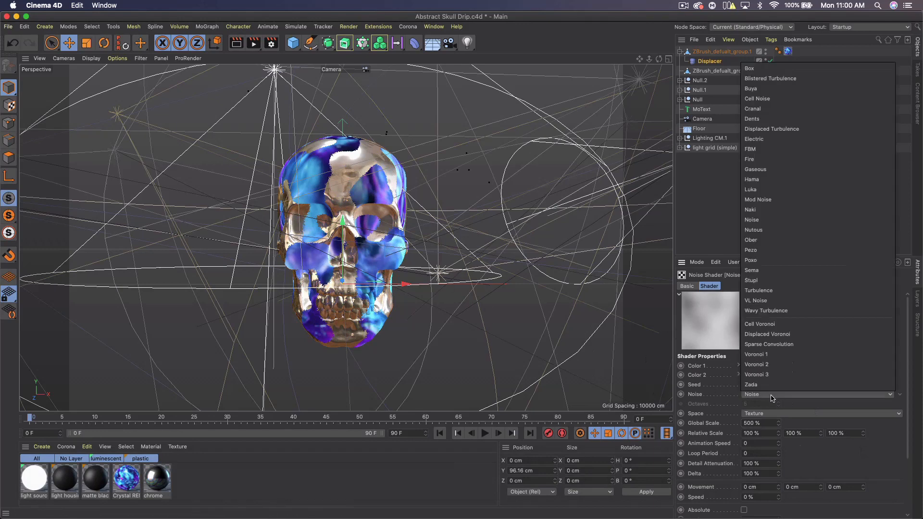
pyautogui.click(763, 301)
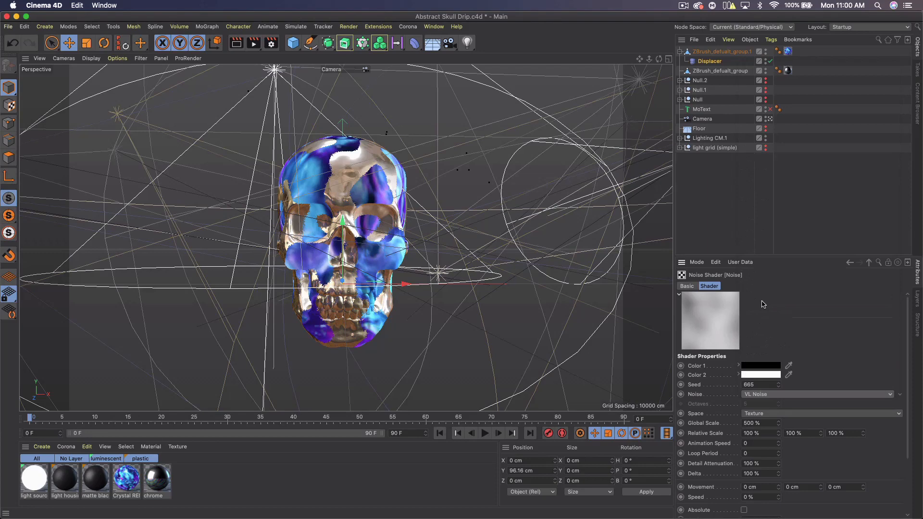
pyautogui.click(781, 393)
pyautogui.click(772, 358)
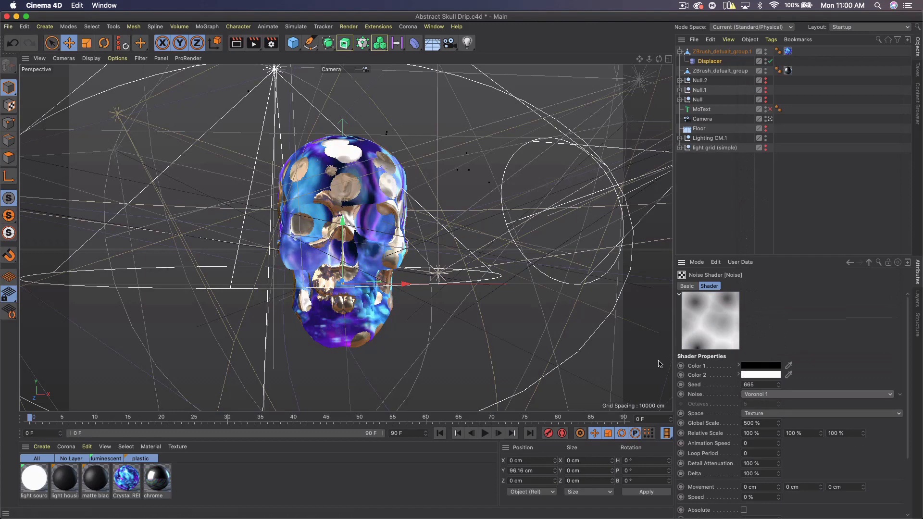
pyautogui.click(768, 424)
pyautogui.write('1000')
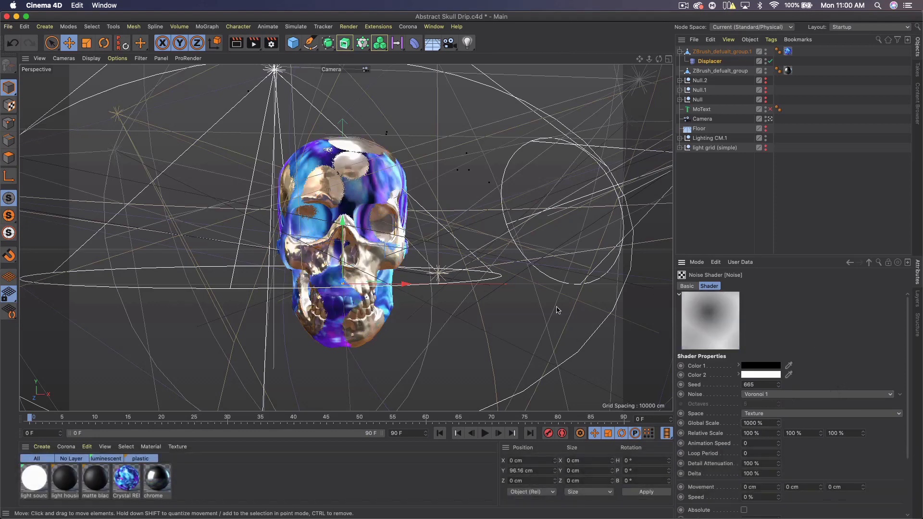
# - Return the shader's noise type to Noise with a global scale of 500 %
pyautogui.click(763, 395)
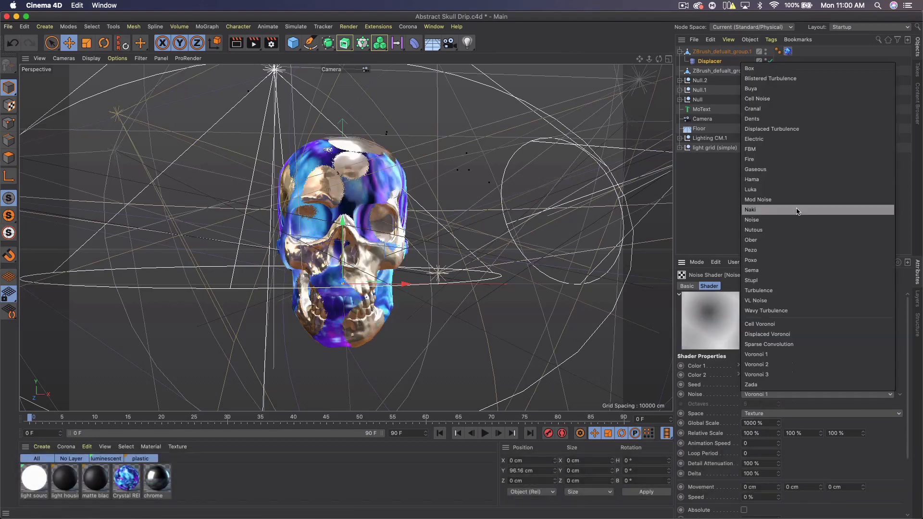
pyautogui.click(767, 221)
pyautogui.moveTo(768, 421); pyautogui.dragTo(697, 424)
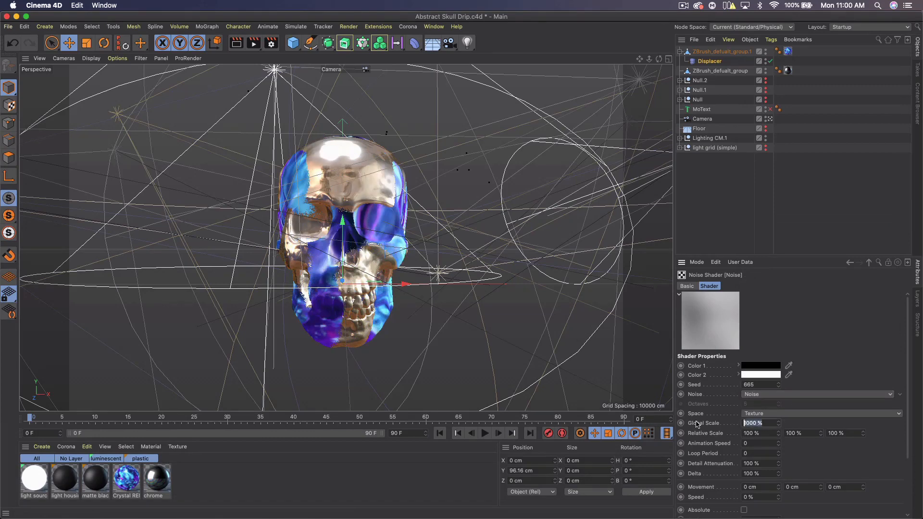
pyautogui.write('500')
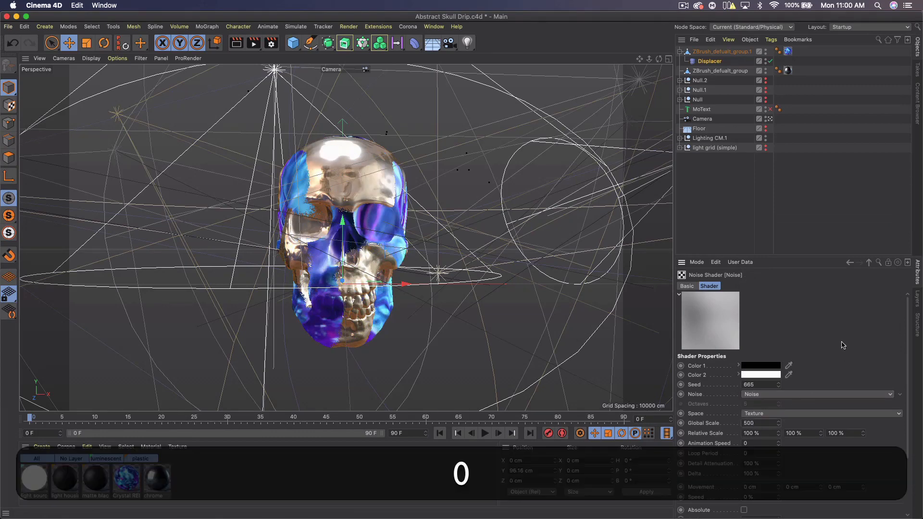
pyautogui.press('Return')
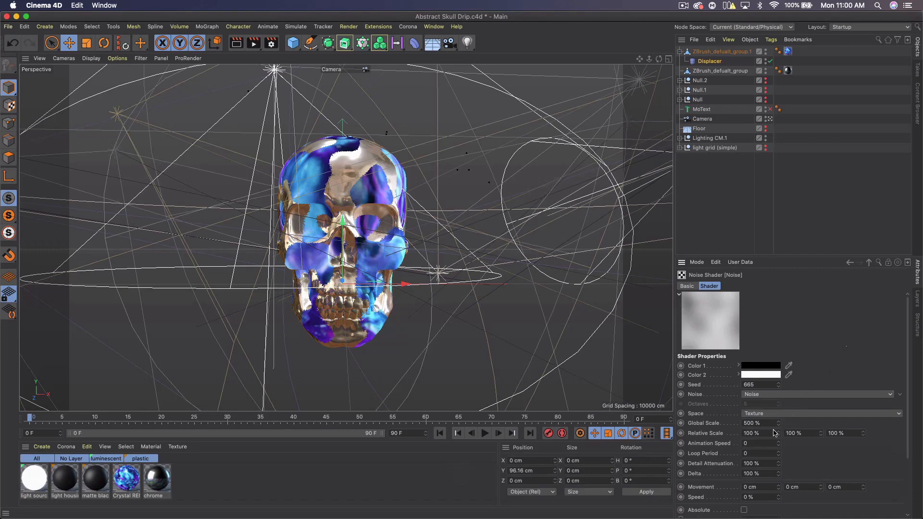
# - Step the Noise shader's seed up to 671 to vary the crystal pattern on the skull
pyautogui.click(779, 383)
pyautogui.click(778, 383)
pyautogui.click(778, 383)
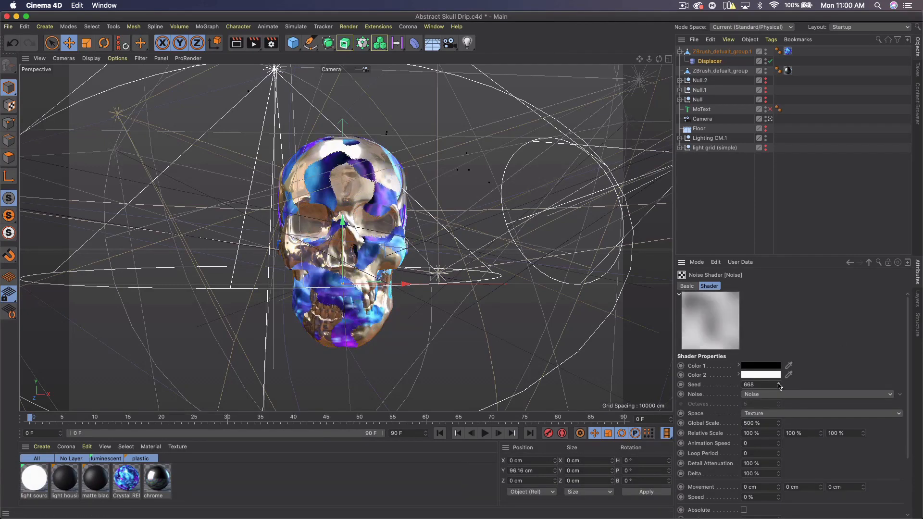
pyautogui.click(778, 383)
pyautogui.click(778, 383)
pyautogui.click(778, 383)
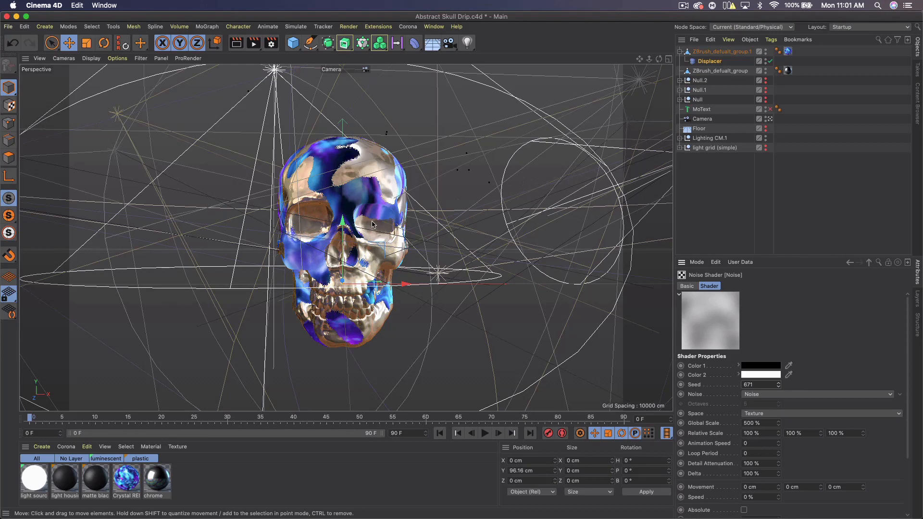
# - Add a sphere of about 34 cm radius in the skull's right-hand eye socket, at about X 59, Y 120, Z -99 cm
pyautogui.click(292, 43)
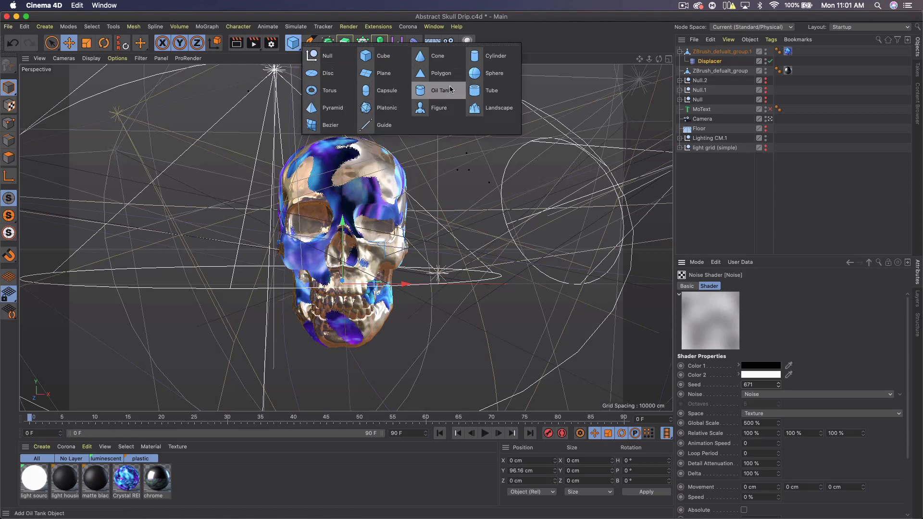
pyautogui.click(486, 73)
pyautogui.moveTo(343, 230); pyautogui.dragTo(343, 169)
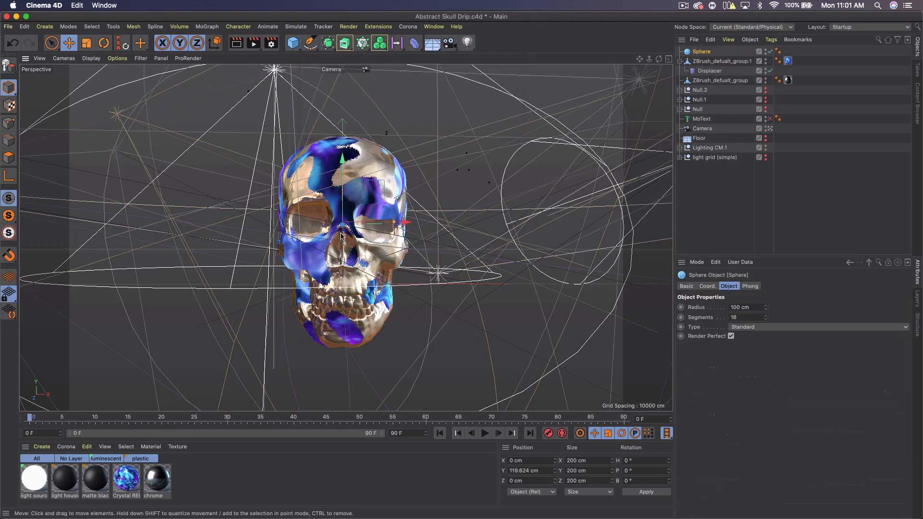
pyautogui.moveTo(393, 214); pyautogui.dragTo(423, 219)
pyautogui.moveTo(369, 227); pyautogui.dragTo(360, 233)
pyautogui.moveTo(436, 221); pyautogui.dragTo(395, 221)
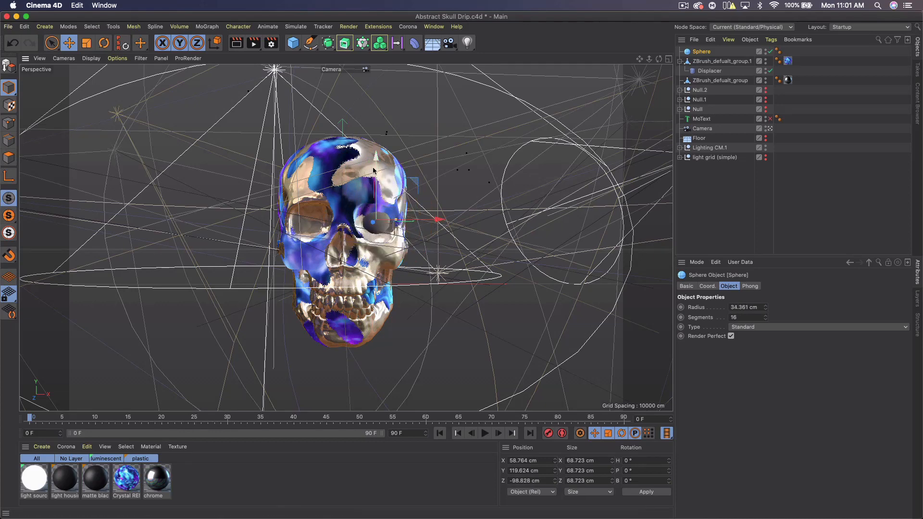
# - Enlarge the eye sphere to about 48 cm radius and reposition it to about X 49, Y 102 cm
pyautogui.moveTo(374, 170); pyautogui.dragTo(373, 181)
pyautogui.moveTo(438, 234)
pyautogui.mouseDown()
pyautogui.moveTo(396, 234)
pyautogui.moveTo(433, 231)
pyautogui.mouseUp()
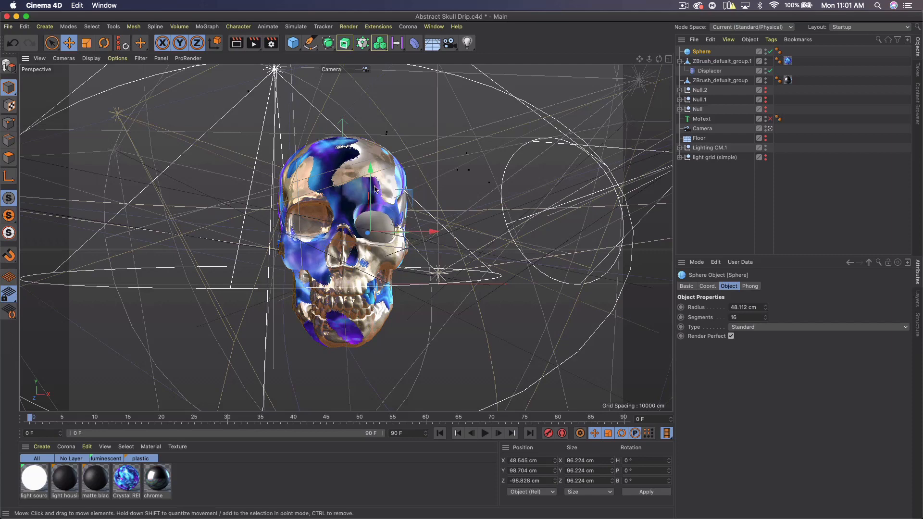
pyautogui.moveTo(372, 169); pyautogui.dragTo(372, 167)
pyautogui.moveTo(433, 231); pyautogui.dragTo(434, 230)
# - Apply the Crystal REMAKE material to the eye sphere and move it below both skulls in the object hierarchy
pyautogui.moveTo(132, 476); pyautogui.dragTo(384, 231)
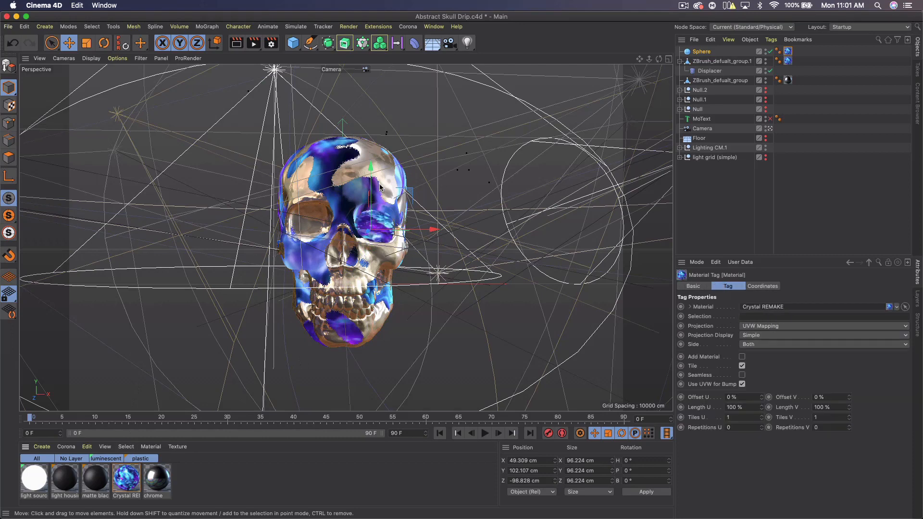
pyautogui.moveTo(707, 51); pyautogui.dragTo(705, 85)
# - Duplicate the crystal skull with its Displacer and, viewed outside the scene camera, move the copy back to about Z 42 cm
pyautogui.click(715, 52)
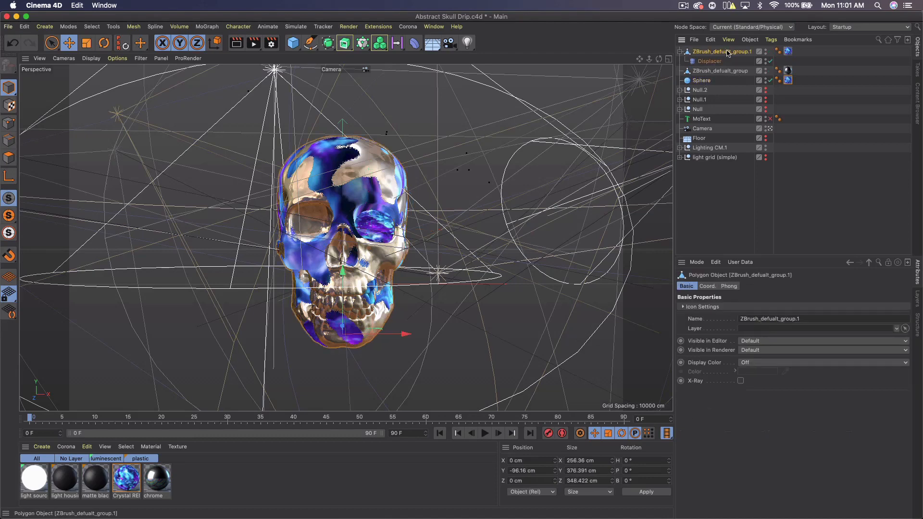
pyautogui.press('super+c')
pyautogui.press('super+v')
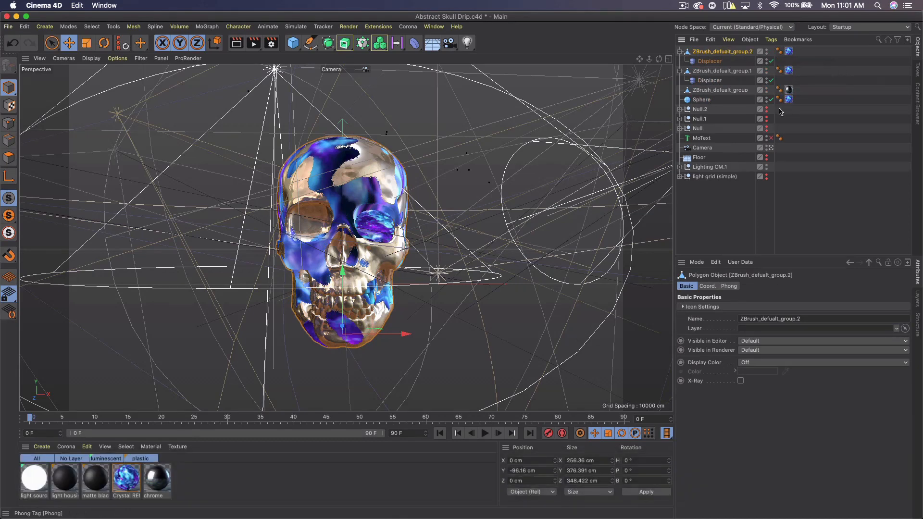
pyautogui.click(771, 148)
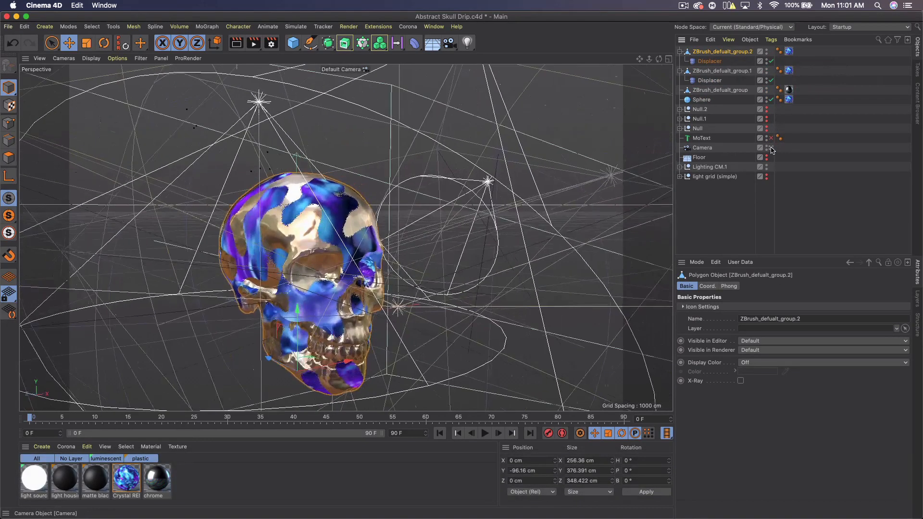
pyautogui.moveTo(659, 59); pyautogui.dragTo(745, 22)
pyautogui.moveTo(659, 59); pyautogui.dragTo(660, 64)
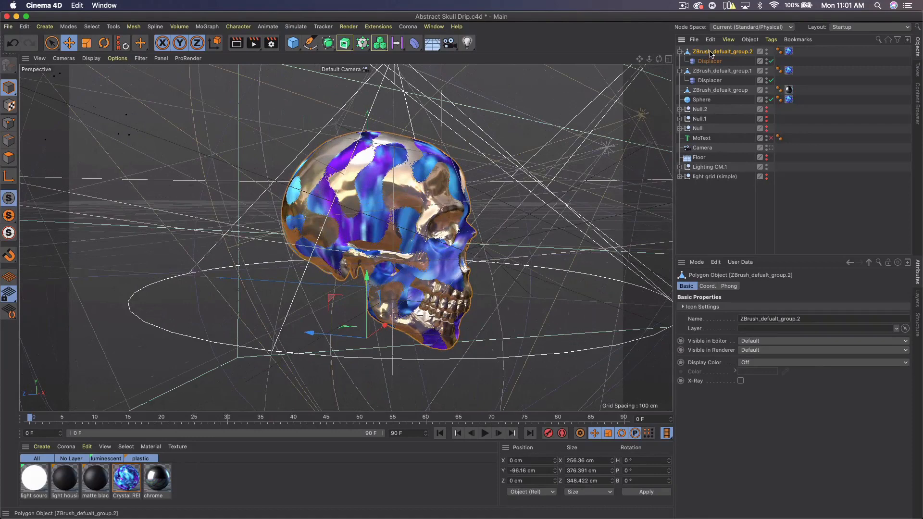
pyautogui.moveTo(309, 332); pyautogui.dragTo(290, 331)
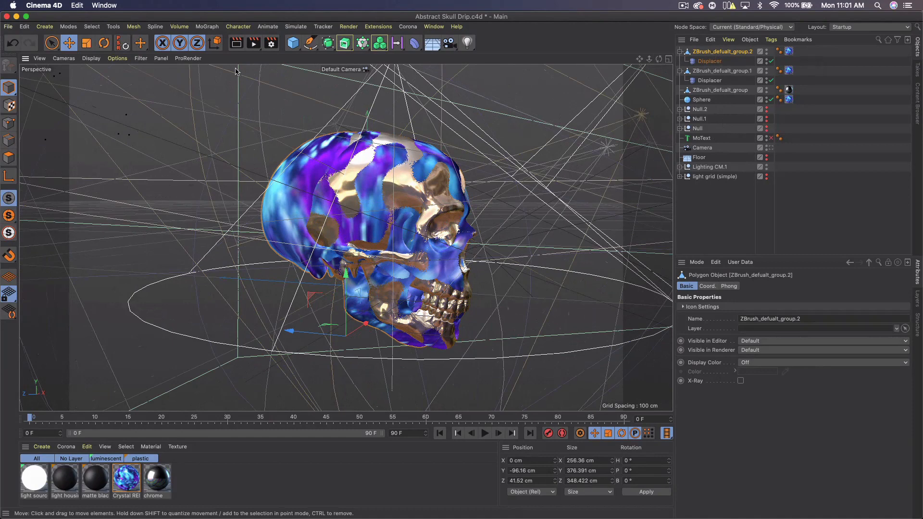
# - Scale the rear crystal skull copy down to about 230 × 338 × 313 cm and raise it to about Y -68 cm
pyautogui.click(86, 42)
pyautogui.moveTo(336, 322); pyautogui.dragTo(298, 329)
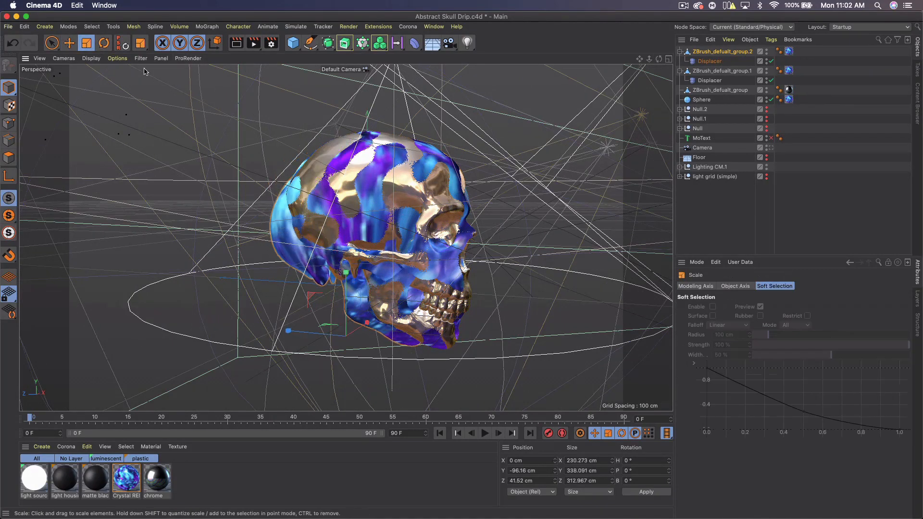
pyautogui.click(70, 42)
pyautogui.moveTo(346, 276); pyautogui.dragTo(346, 263)
# - Set the displacement height of the rear skull copy's Displacer to 100 cm and return to the scene camera view
pyautogui.click(709, 61)
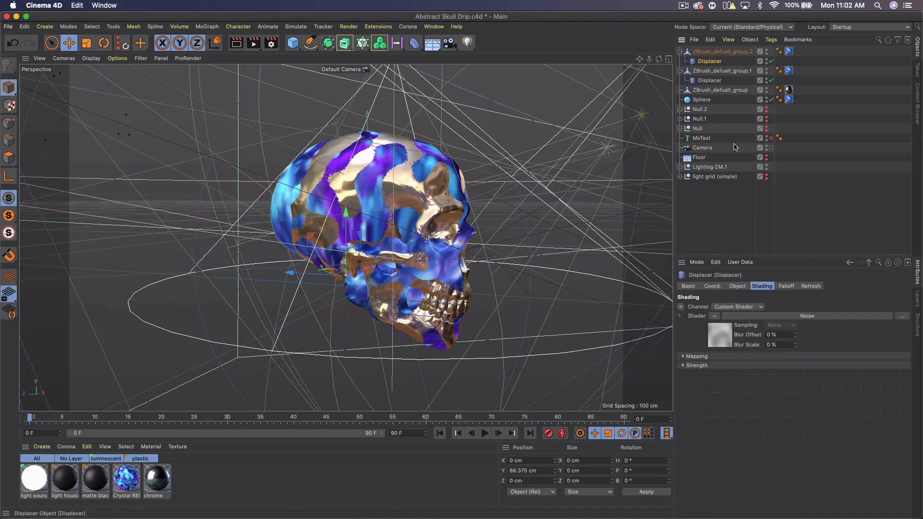
pyautogui.click(738, 286)
pyautogui.doubleClick(737, 329)
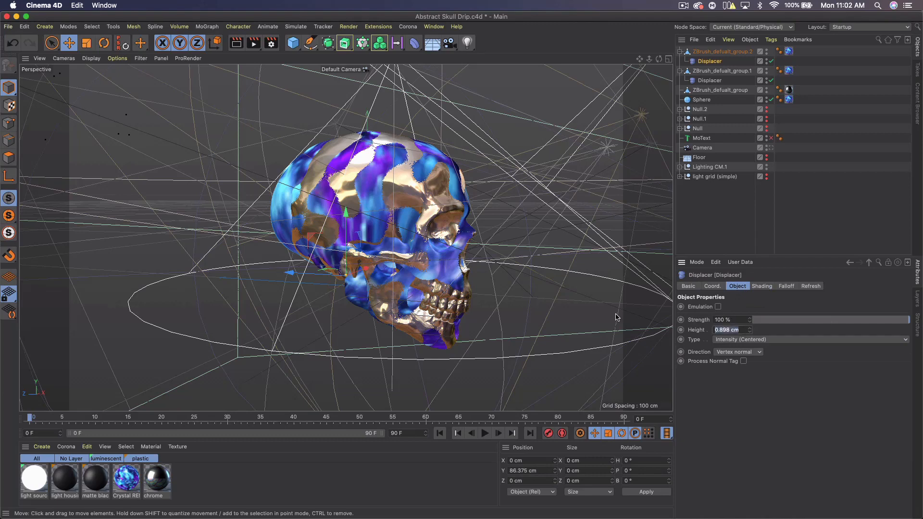
pyautogui.write('100')
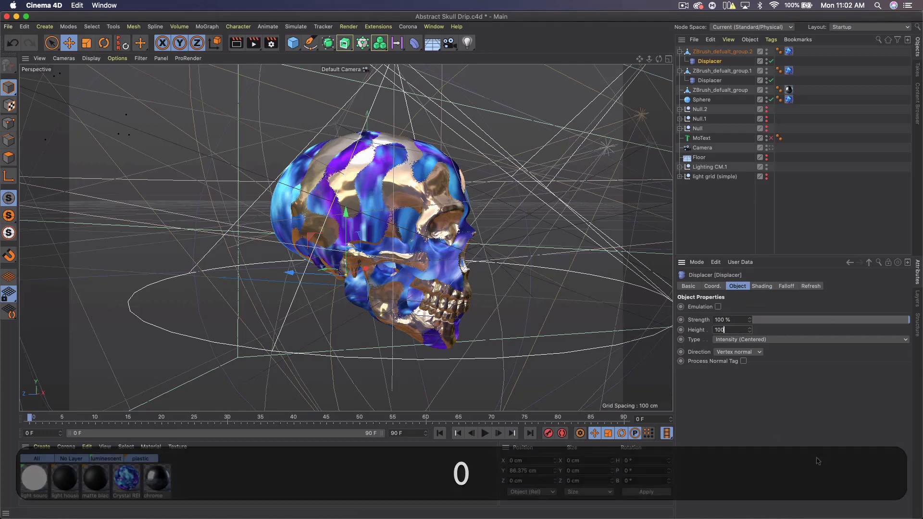
pyautogui.press('Return')
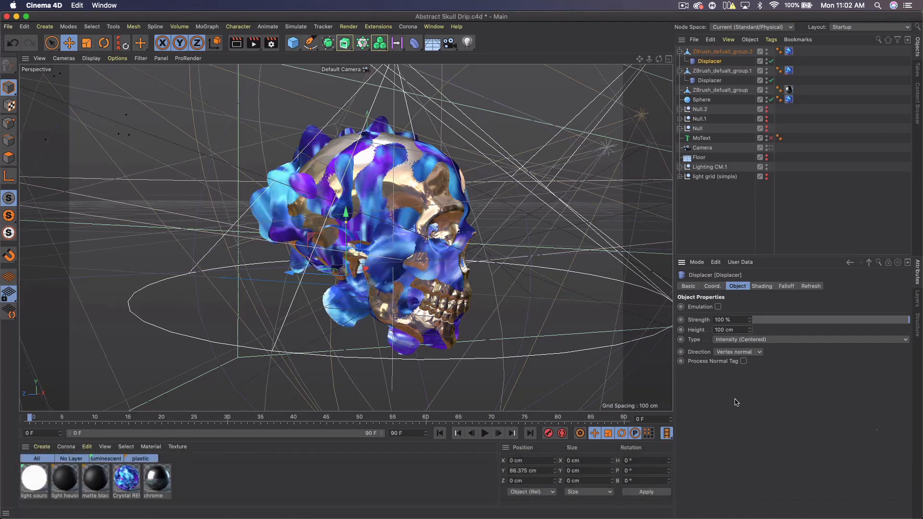
pyautogui.click(769, 149)
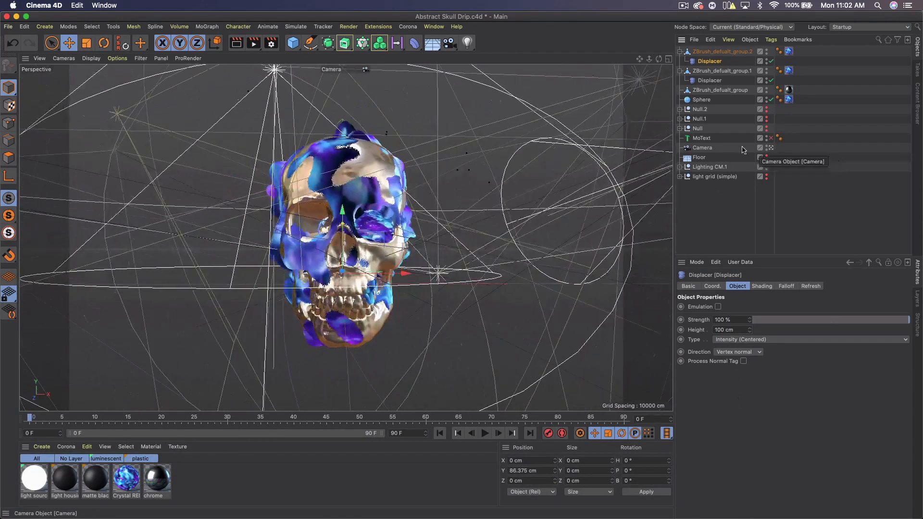
# - Group the three skull layers, their Displacers and the eye sphere under one null
pyautogui.click(709, 52)
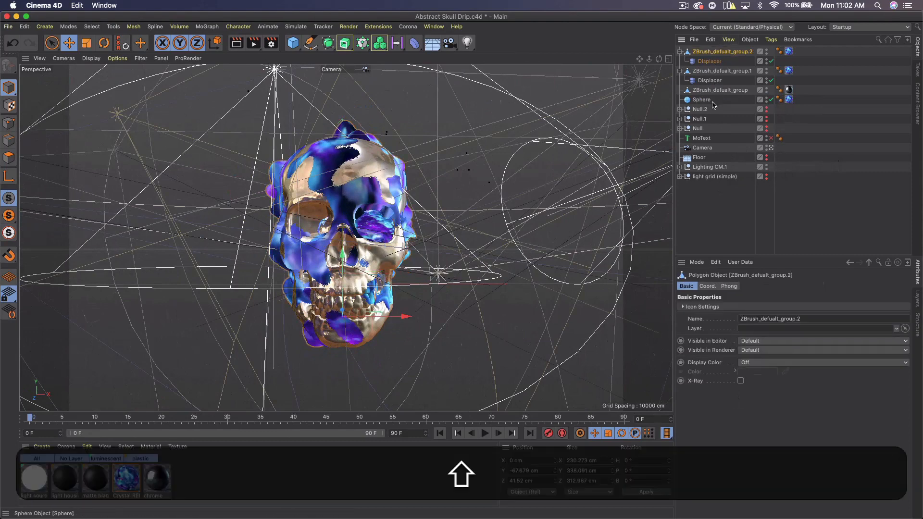
pyautogui.keyDown('shift'); pyautogui.click(717, 95); pyautogui.keyUp('shift')
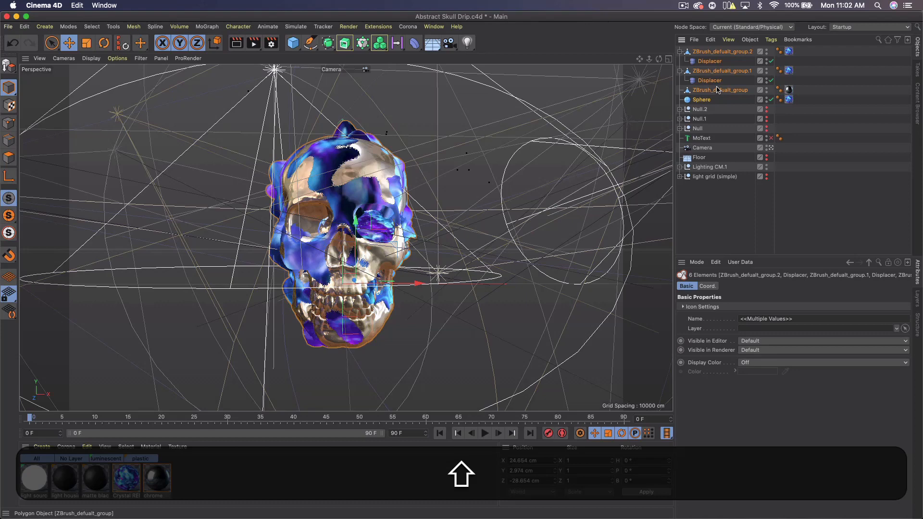
pyautogui.hotkey('alt', 'g')
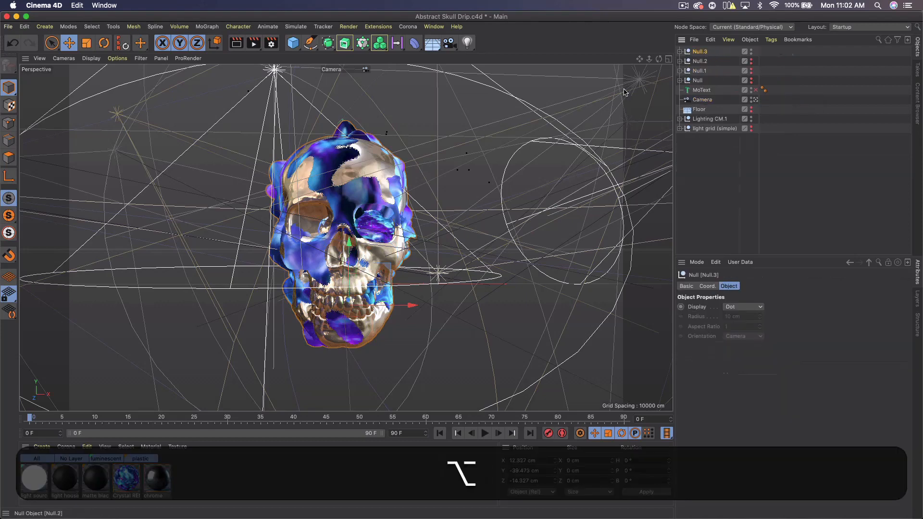
# - Rotate the grouped skull to about H 34°, P -13°, B 2° so it faces partly sideways
pyautogui.press('r')
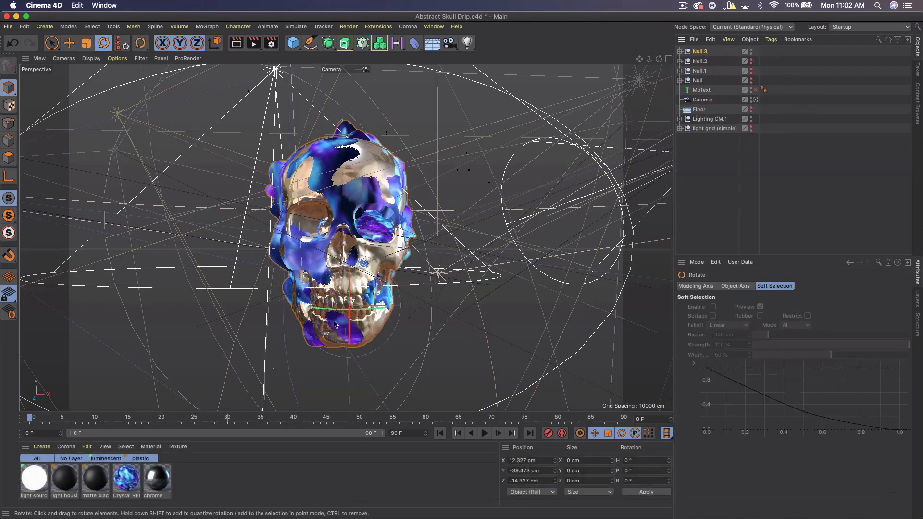
pyautogui.moveTo(335, 324); pyautogui.dragTo(320, 289)
pyautogui.moveTo(349, 321); pyautogui.dragTo(352, 317)
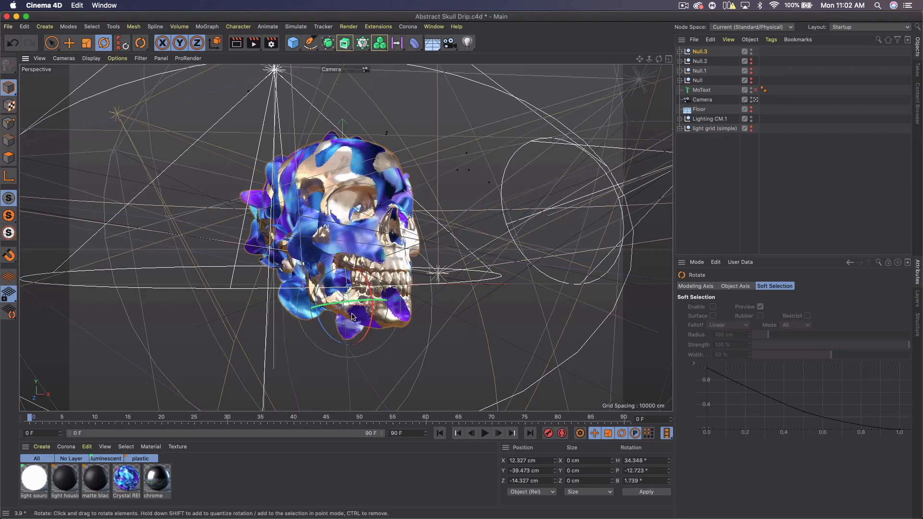
# - Set the noise shader's global scale to 750% in the rear skull copy's Displacer
pyautogui.click(679, 51)
pyautogui.click(721, 61)
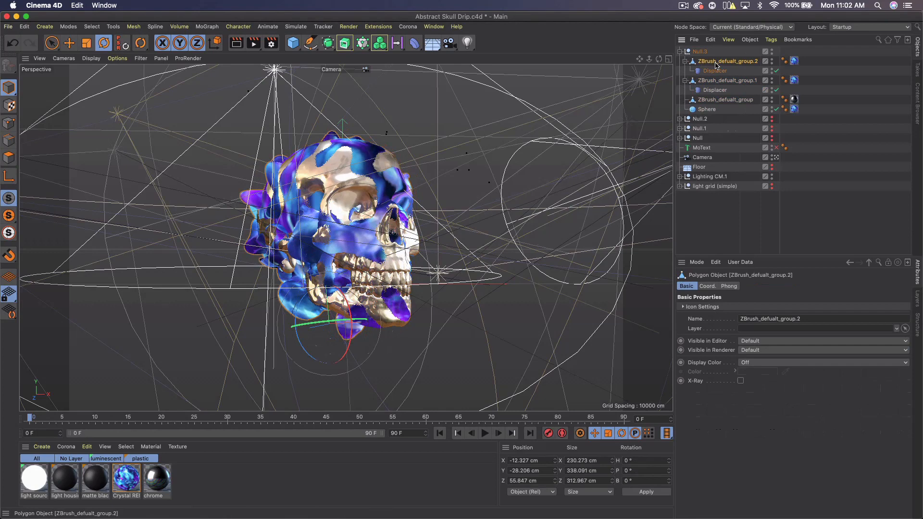
pyautogui.click(715, 70)
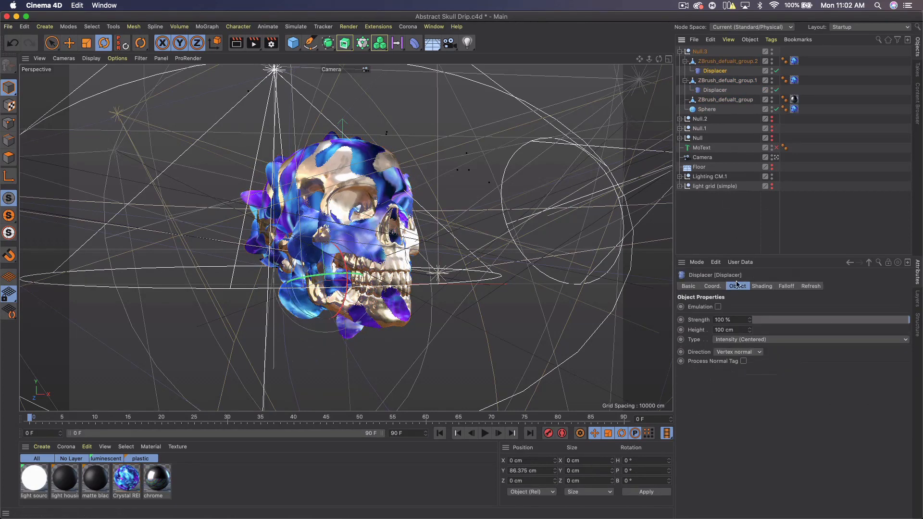
pyautogui.click(762, 286)
pyautogui.click(726, 342)
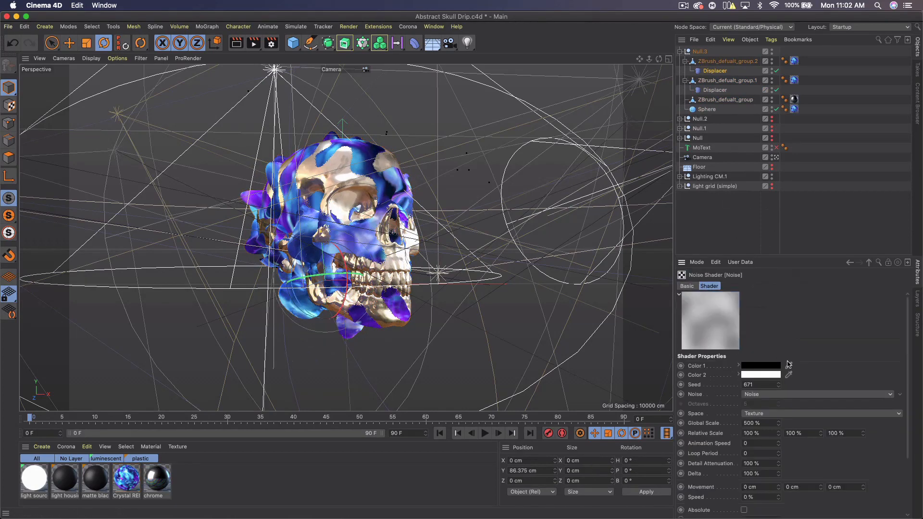
pyautogui.click(766, 423)
pyautogui.write('750')
pyautogui.press('Return')
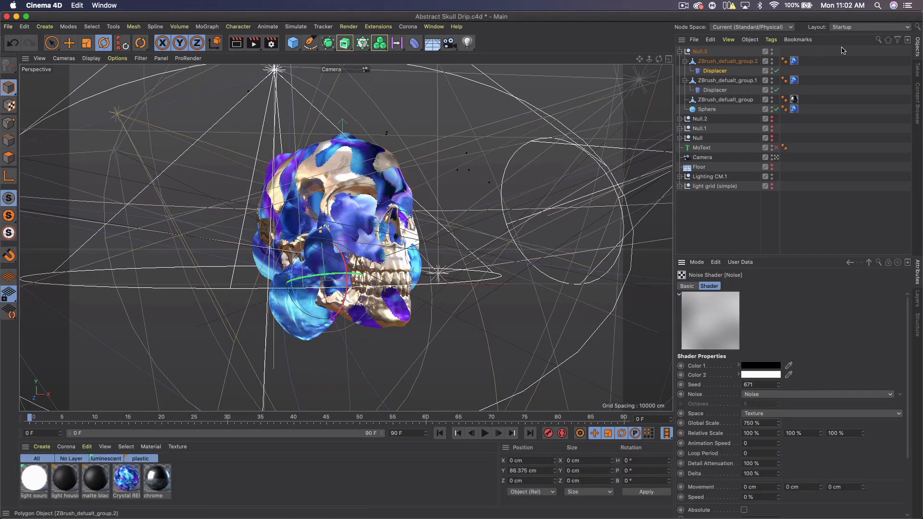
# - Move the rear crystal skull copy behind the main skull, to about X -27, Y -12, Z 110 cm
pyautogui.click(707, 63)
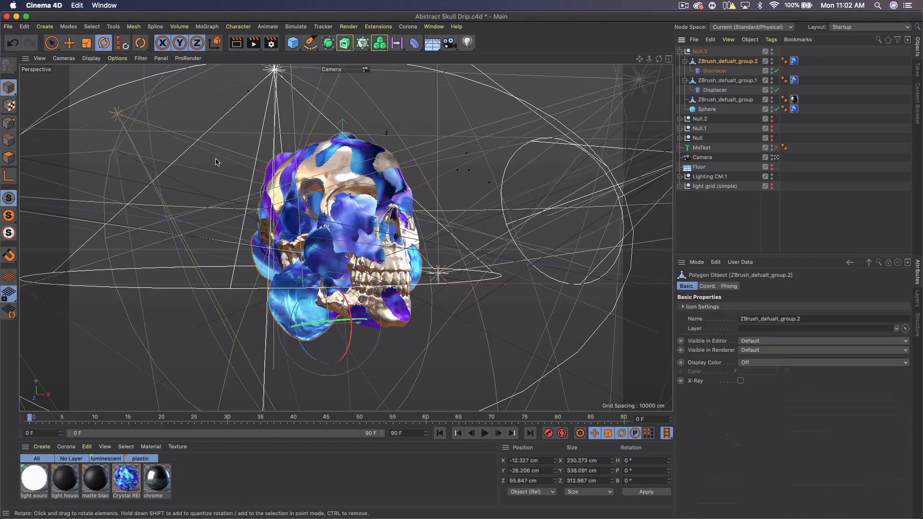
pyautogui.click(68, 42)
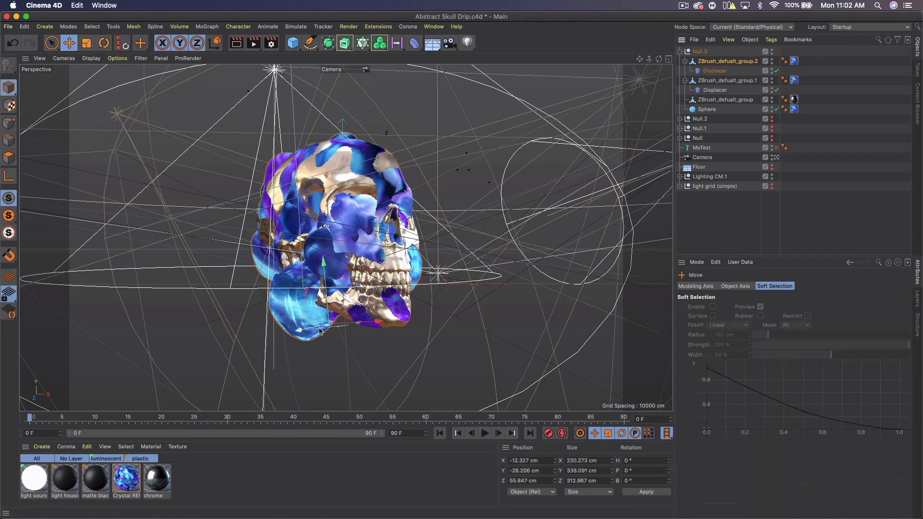
pyautogui.moveTo(379, 324); pyautogui.dragTo(376, 324)
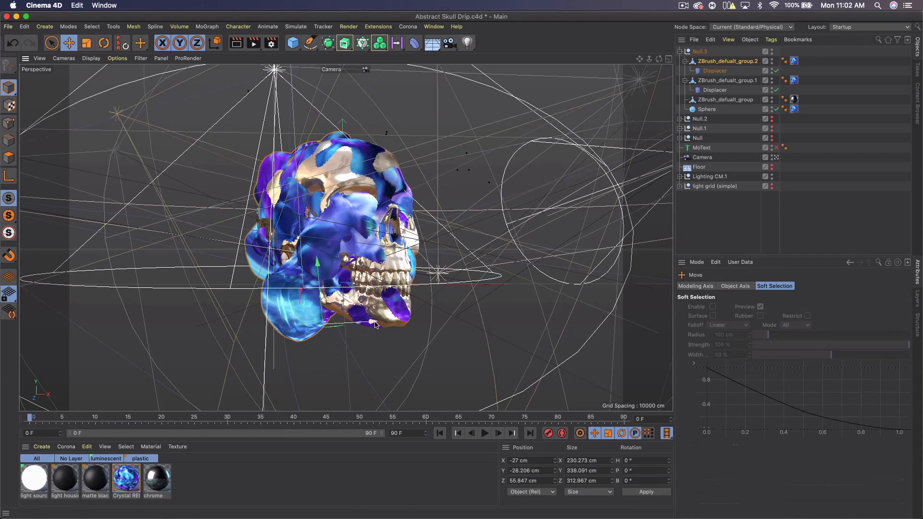
pyautogui.press('super+z')
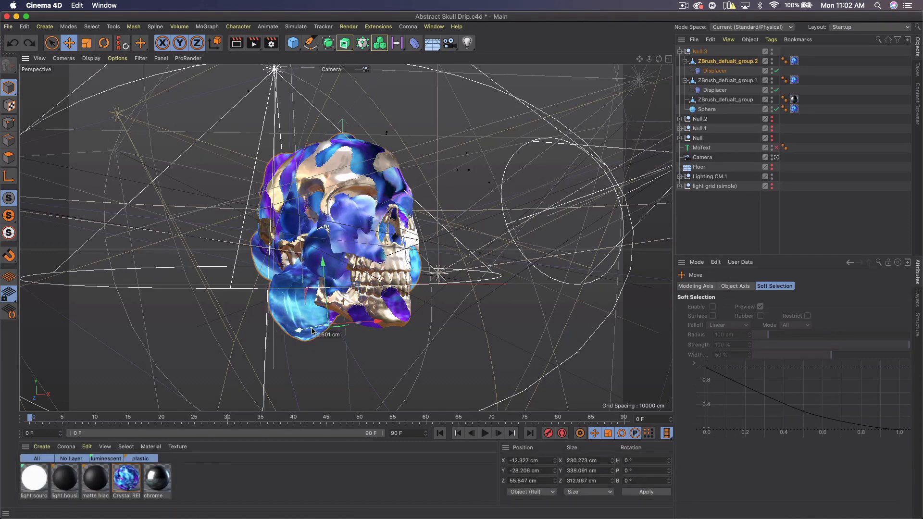
pyautogui.moveTo(306, 330); pyautogui.dragTo(301, 331)
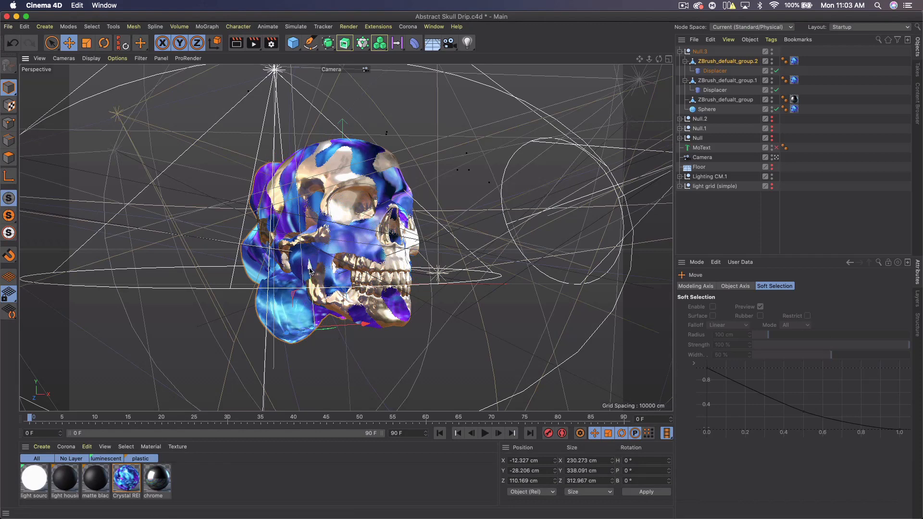
pyautogui.moveTo(309, 271); pyautogui.dragTo(308, 260)
pyautogui.moveTo(358, 315); pyautogui.dragTo(357, 316)
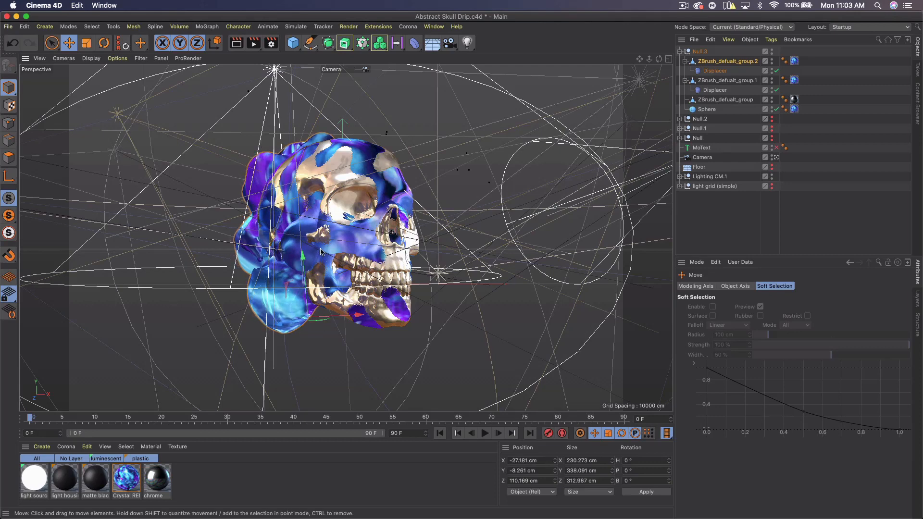
pyautogui.moveTo(299, 259); pyautogui.dragTo(298, 262)
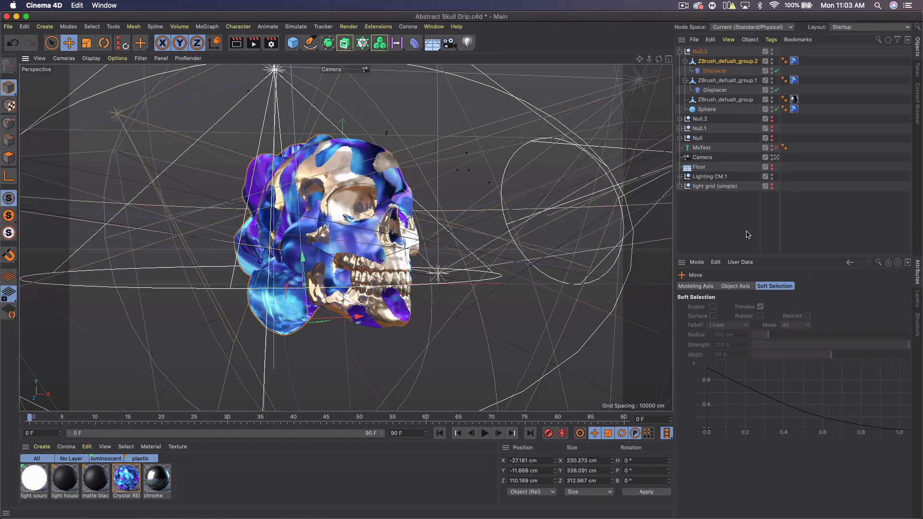
# - Review the render settings for Global Illumination, Ambient Occlusion, saving and output size, and render a preview of the current view
pyautogui.click(271, 43)
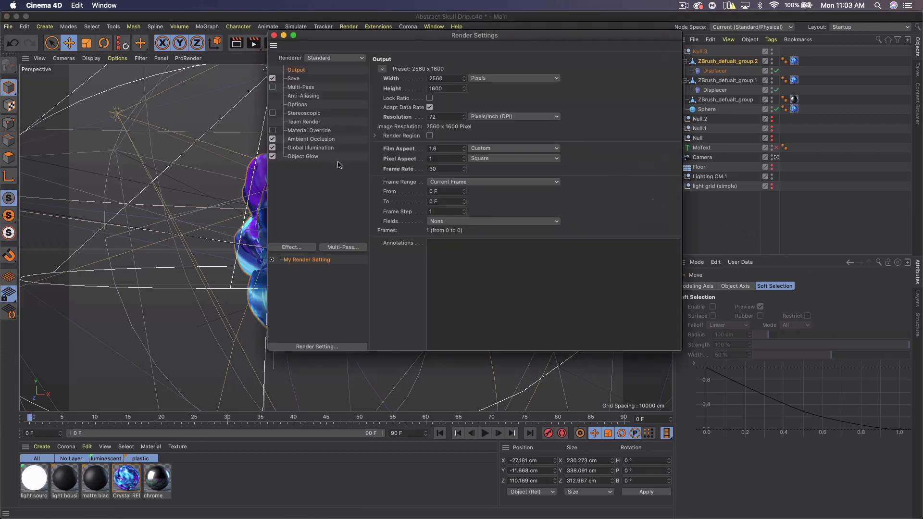
pyautogui.click(294, 158)
pyautogui.click(306, 149)
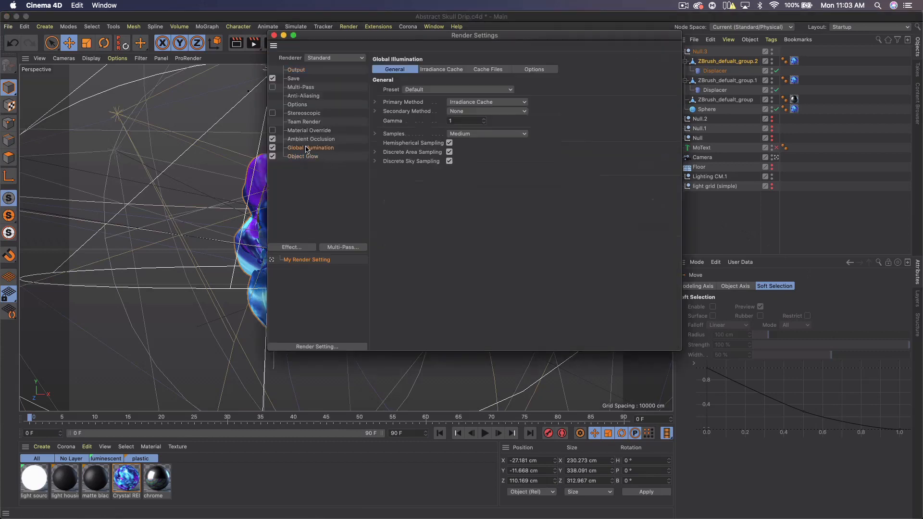
pyautogui.click(306, 140)
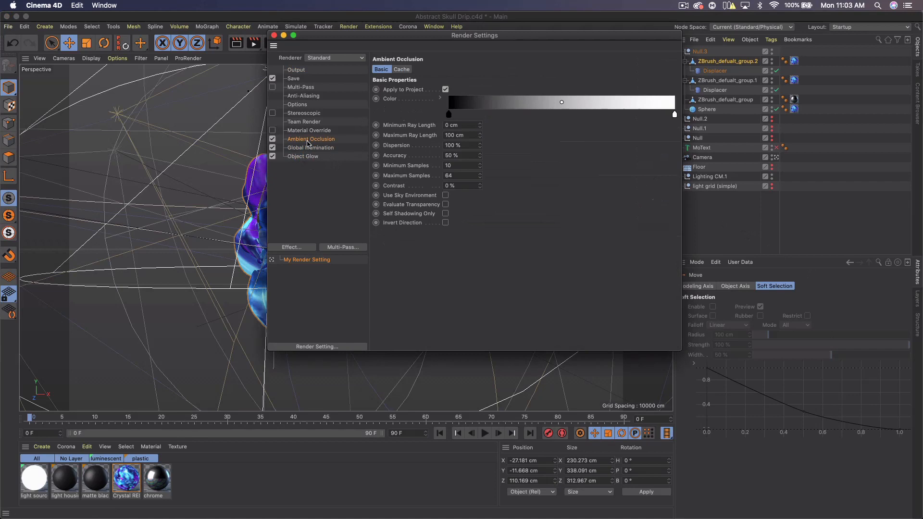
pyautogui.click(294, 79)
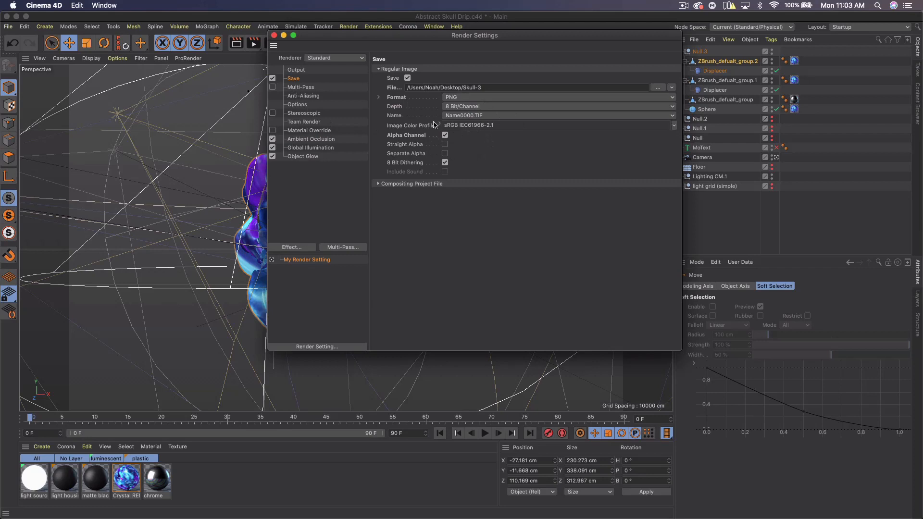
pyautogui.click(294, 72)
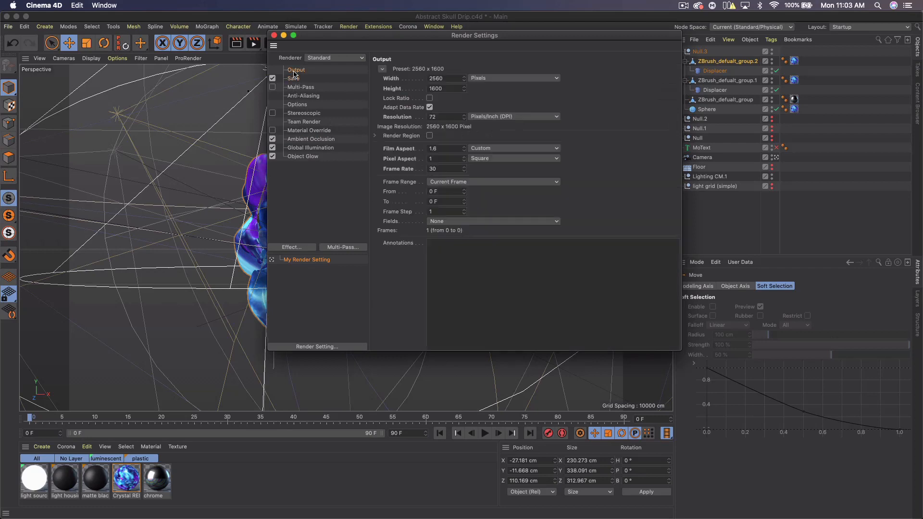
pyautogui.moveTo(452, 78); pyautogui.dragTo(363, 78)
pyautogui.click(274, 35)
pyautogui.click(237, 43)
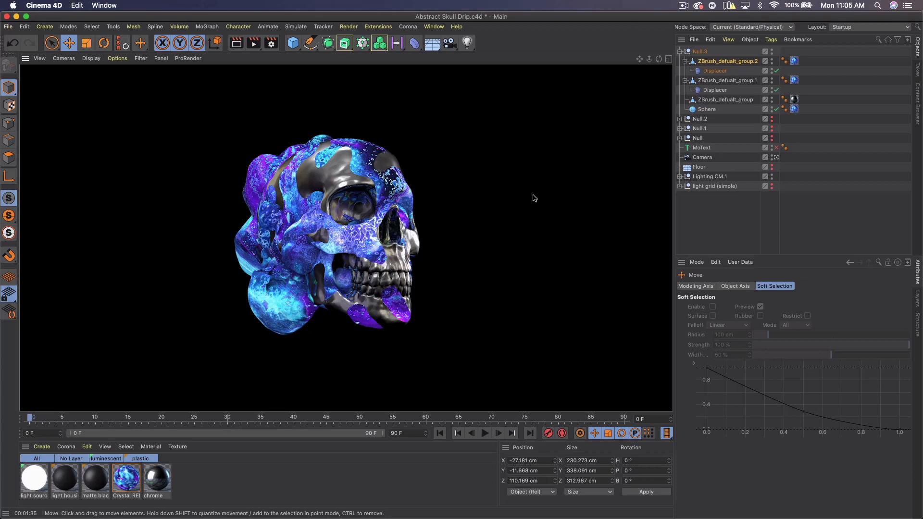
# - Rotate the whole skull group to about H 23°, P -17°, B -6°
pyautogui.click(700, 51)
pyautogui.click(106, 43)
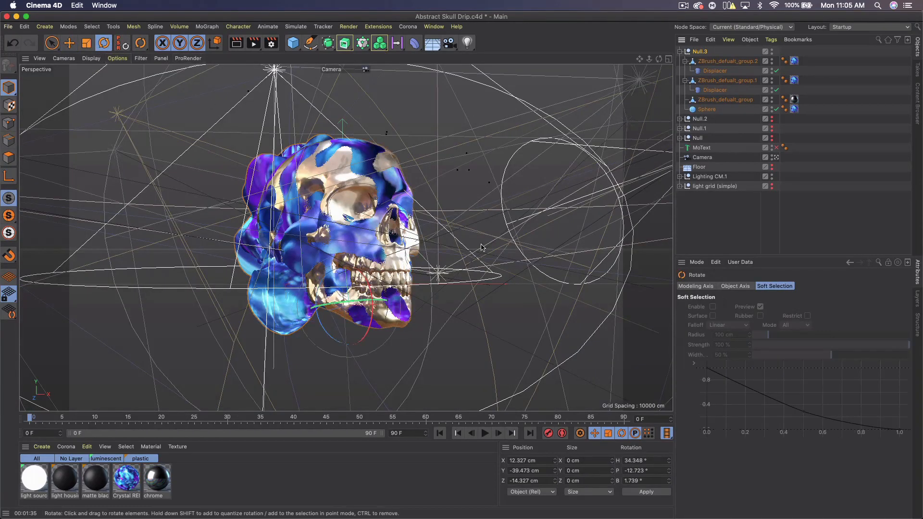
pyautogui.moveTo(340, 325); pyautogui.dragTo(364, 317)
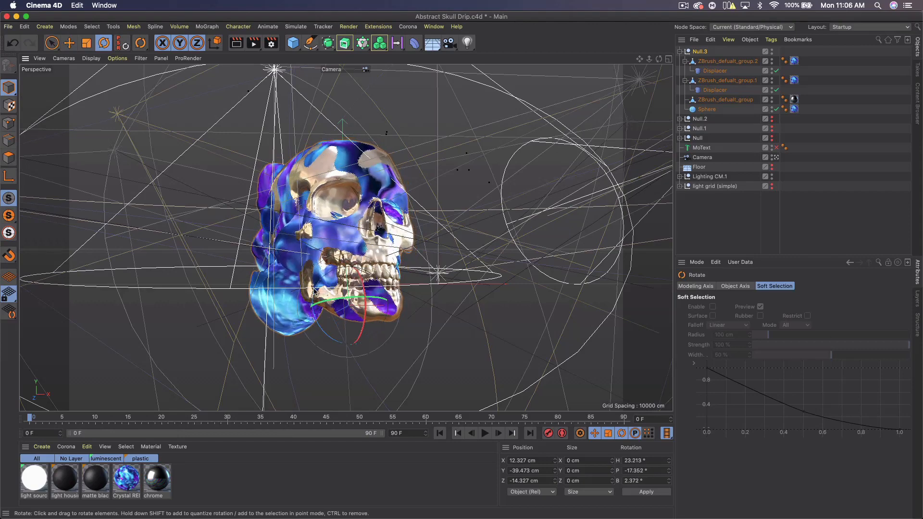
pyautogui.moveTo(320, 327); pyautogui.dragTo(324, 335)
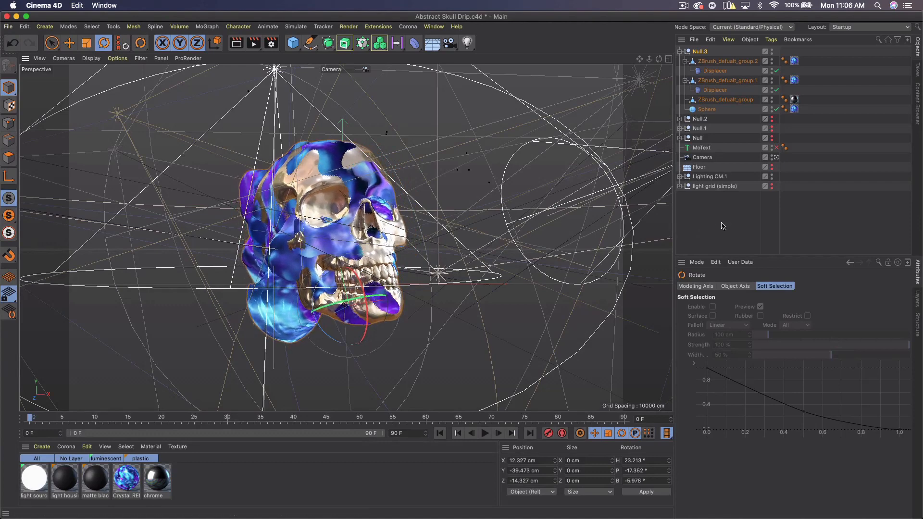
# - Set the render's save file to Skull-4 on the Desktop
pyautogui.click(271, 43)
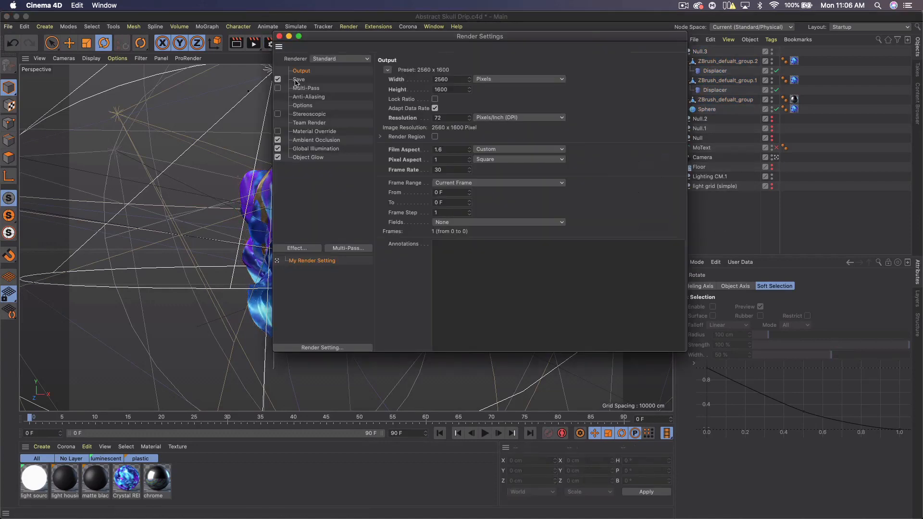
pyautogui.click(297, 80)
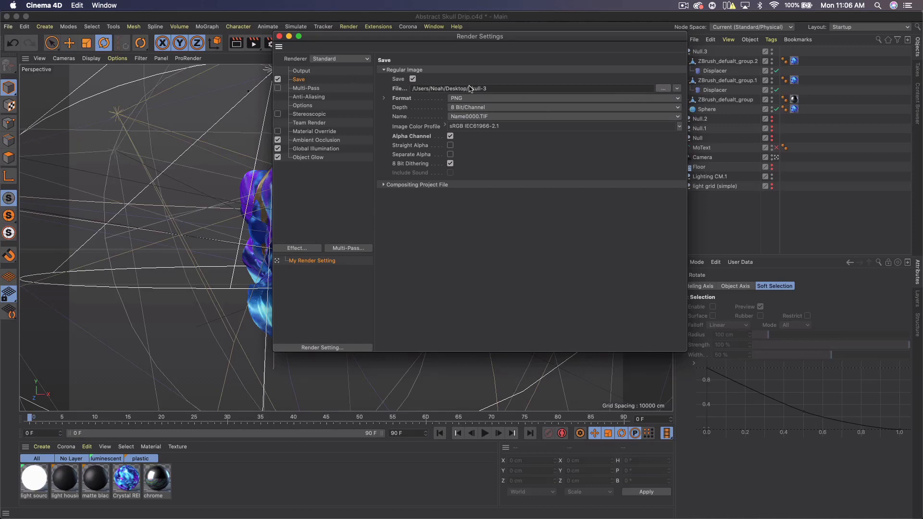
pyautogui.click(453, 72)
pyautogui.press('BackSpace')
pyautogui.write('4')
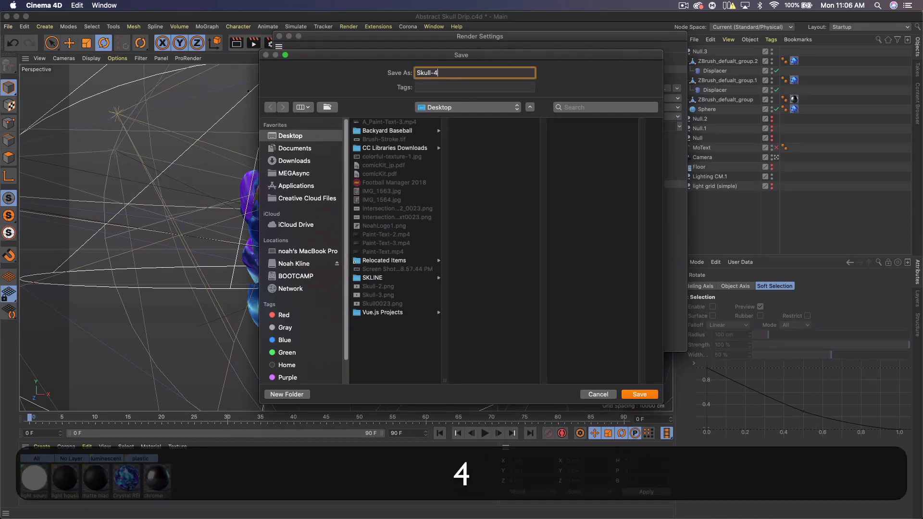
pyautogui.click(636, 396)
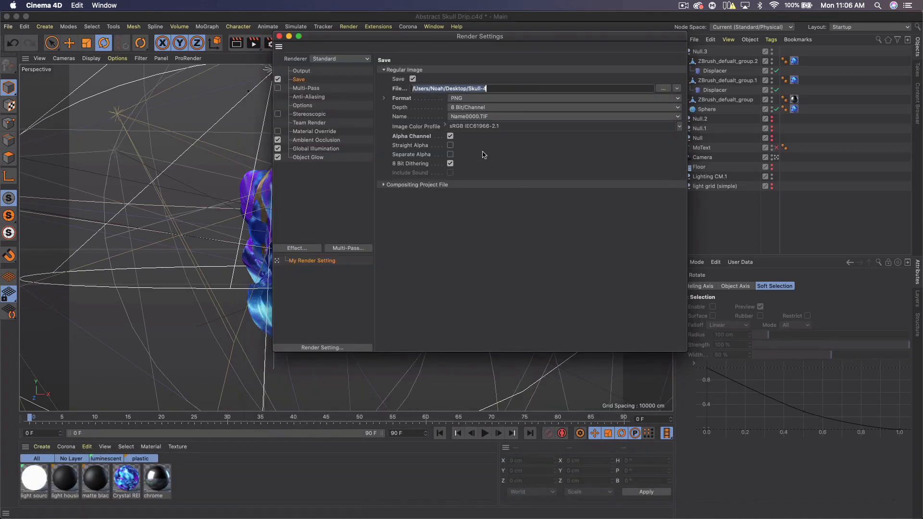
# - Leave the render settings and render the scene in the Picture Viewer
pyautogui.click(279, 37)
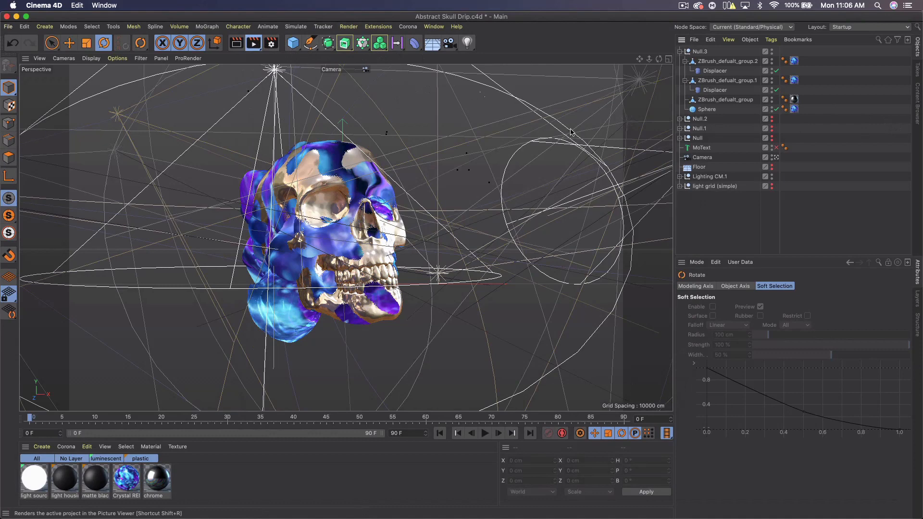
pyautogui.hotkey('shift', 'r')
pyautogui.doubleClick(535, 36)
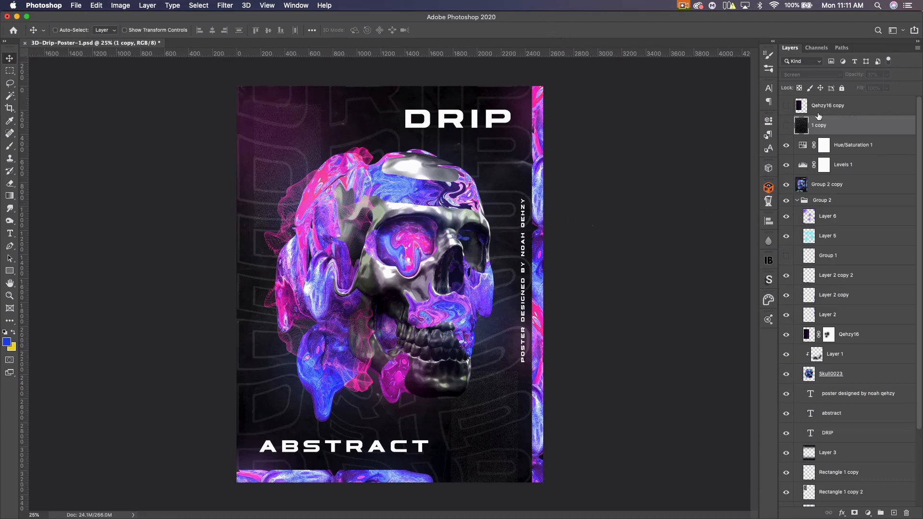
# - Switch to Photoshop and preview the hidden 1 copy and Qehzy16 copy layers of the 3D-Drip-Poster-1 document
pyautogui.click(785, 127)
pyautogui.click(783, 109)
pyautogui.click(784, 108)
# - Create a new 8.5 x 11 inch Letter document at 300 pixels/inch in RGB with a white background
pyautogui.click(85, 8)
pyautogui.click(231, 143)
pyautogui.press('super+n')
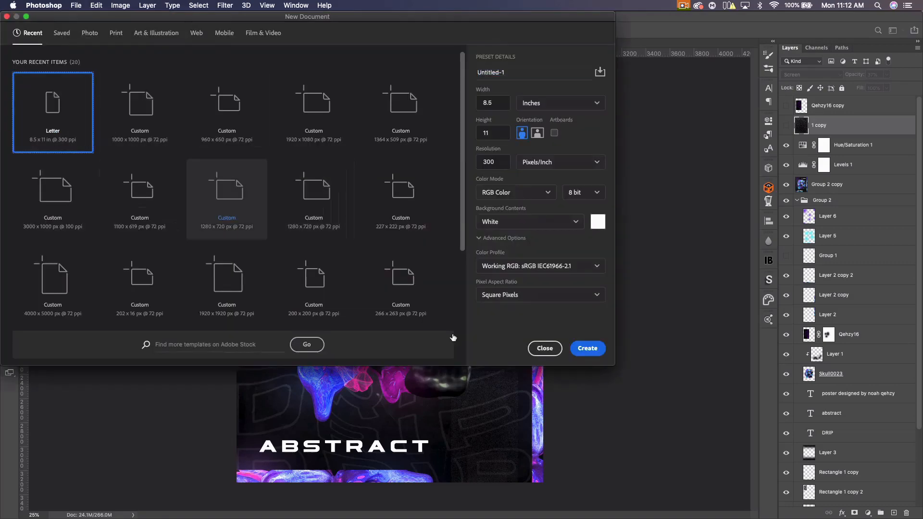
pyautogui.click(580, 356)
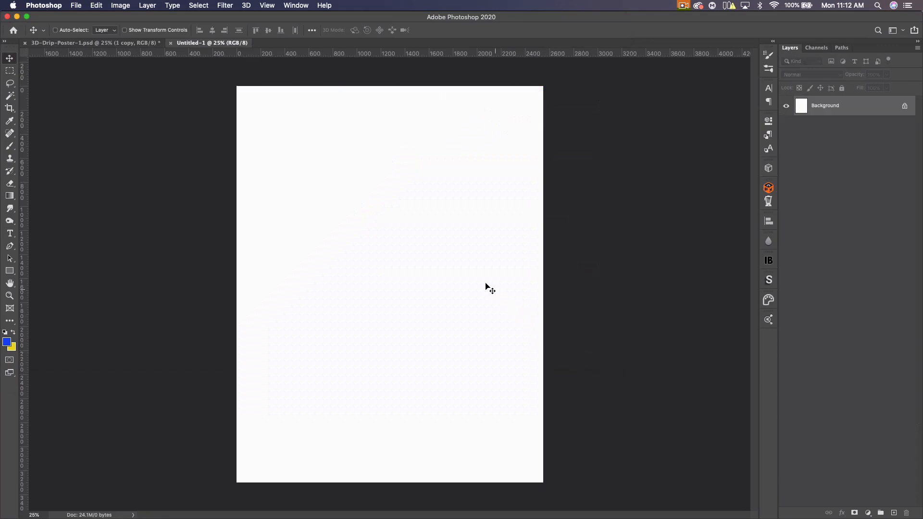
# - Convert the locked background into Layer 0, invert it to black, and reset the foreground and background colours to default
pyautogui.doubleClick(878, 107)
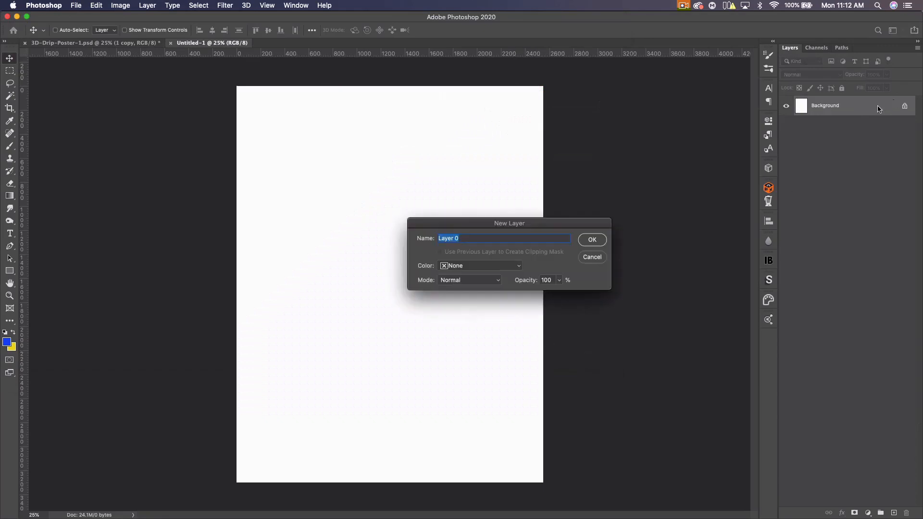
pyautogui.click(599, 241)
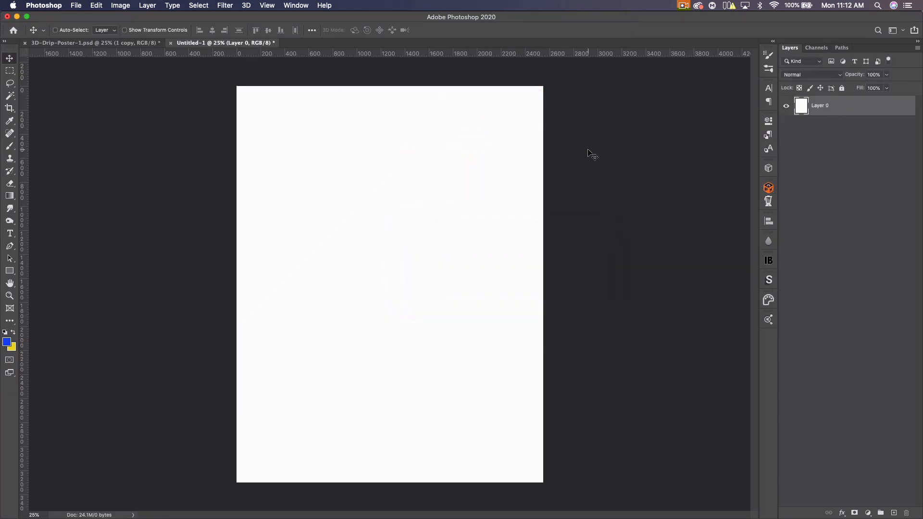
pyautogui.press('super+i')
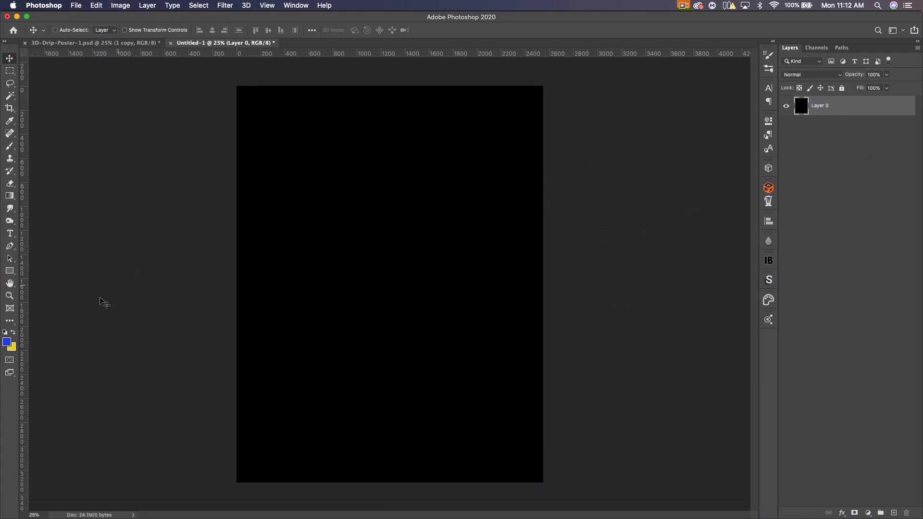
pyautogui.click(5, 333)
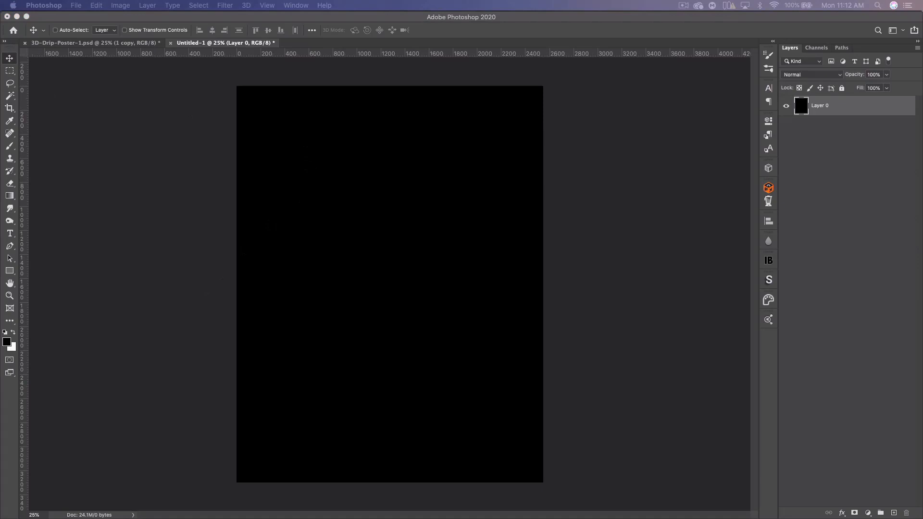
# - Place the Skull-4 render in the document, scaled to about 55%, and centre the skull on the canvas
pyautogui.moveTo(4, 237); pyautogui.dragTo(416, 265)
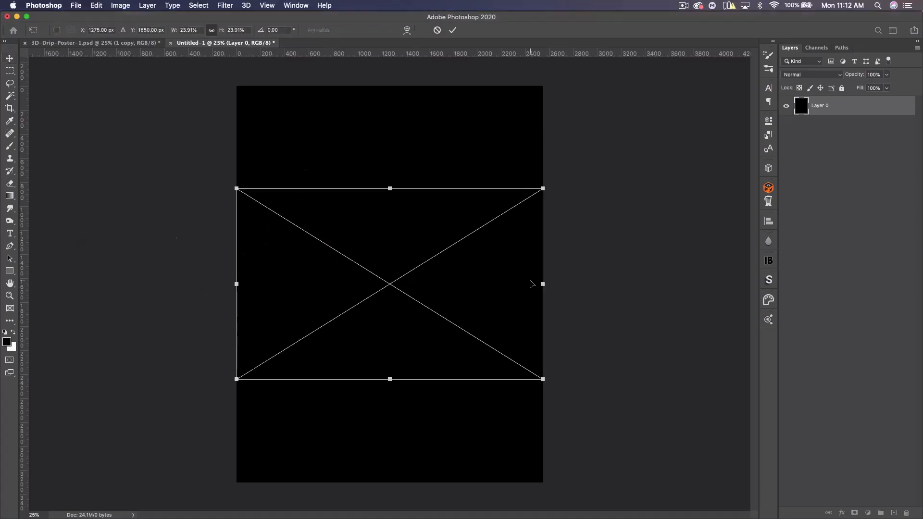
pyautogui.keyDown('alt'); pyautogui.moveTo(540, 283); pyautogui.dragTo(743, 296); pyautogui.keyUp('alt')
pyautogui.keyDown('alt'); pyautogui.moveTo(468, 283); pyautogui.dragTo(488, 284); pyautogui.keyUp('alt')
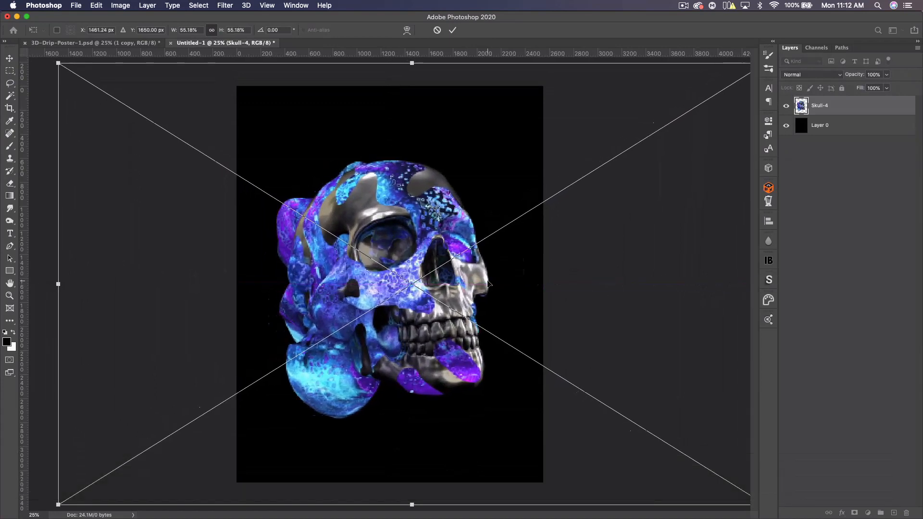
pyautogui.press('Return')
pyautogui.keyDown('shift'); pyautogui.moveTo(366, 270); pyautogui.dragTo(408, 280); pyautogui.keyUp('shift')
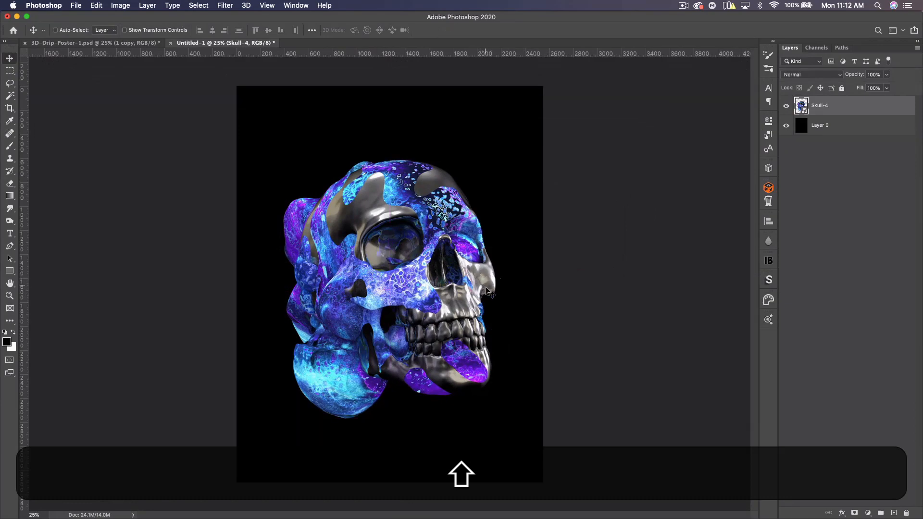
# - Copy the Qehzy16 copy and 1 copy layers from the 3D-Drip-Poster-1 document into the new document
pyautogui.click(106, 45)
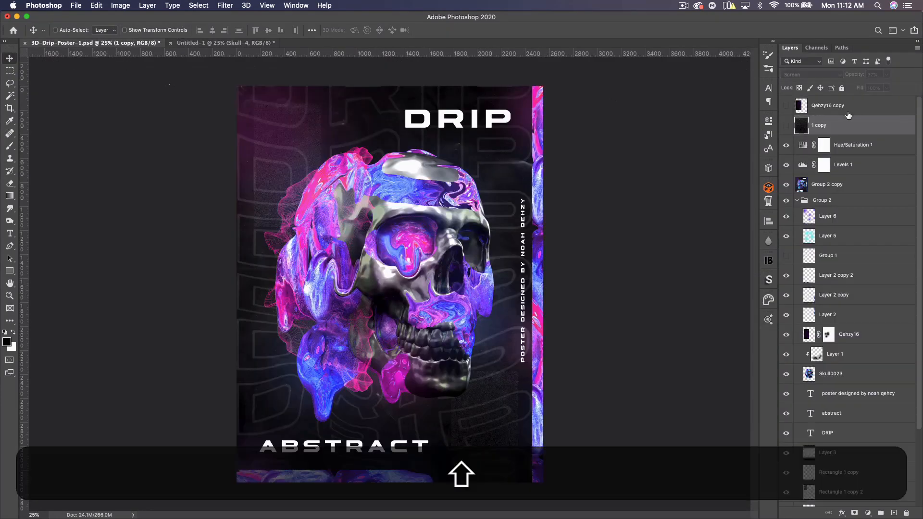
pyautogui.keyDown('shift'); pyautogui.click(831, 105); pyautogui.keyUp('shift')
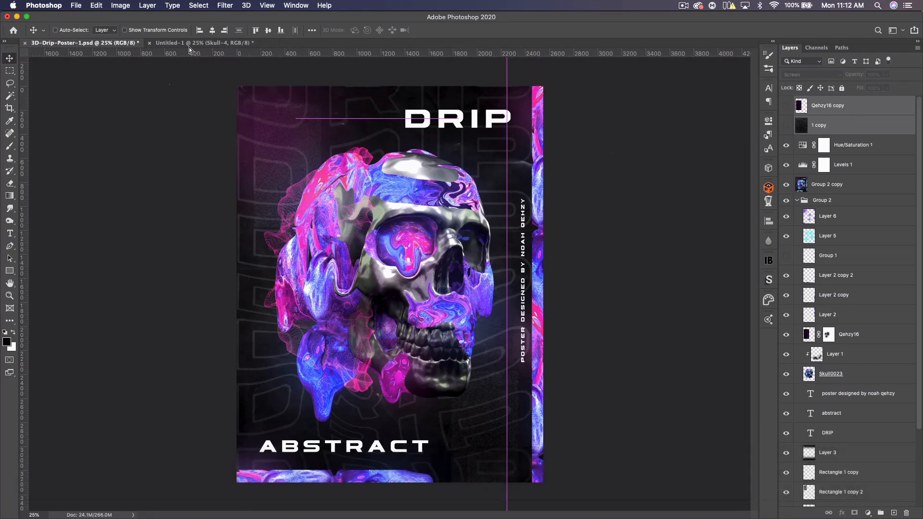
pyautogui.click(189, 46)
pyautogui.moveTo(428, 223); pyautogui.dragTo(430, 225)
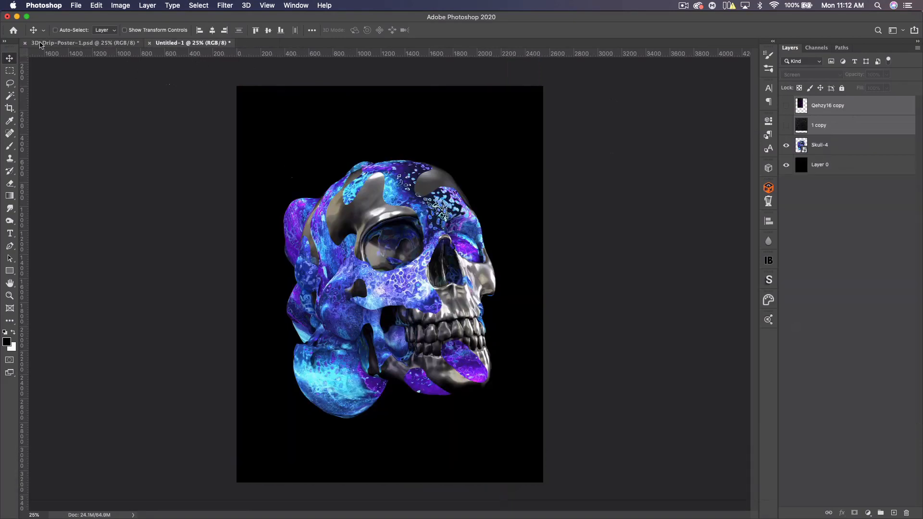
# - Close the 3D-Drip-Poster-1 document and move the two copied layers beneath Layer 0
pyautogui.click(25, 43)
pyautogui.click(445, 181)
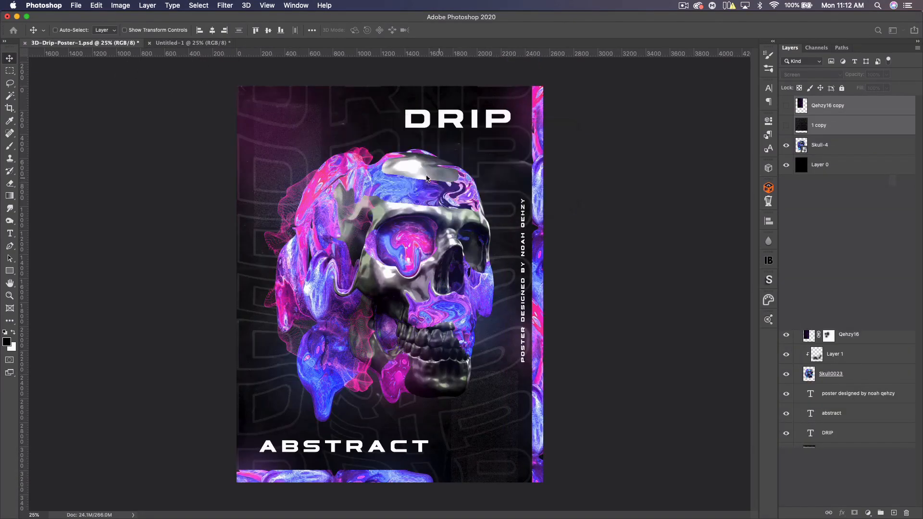
pyautogui.moveTo(851, 132); pyautogui.dragTo(835, 176)
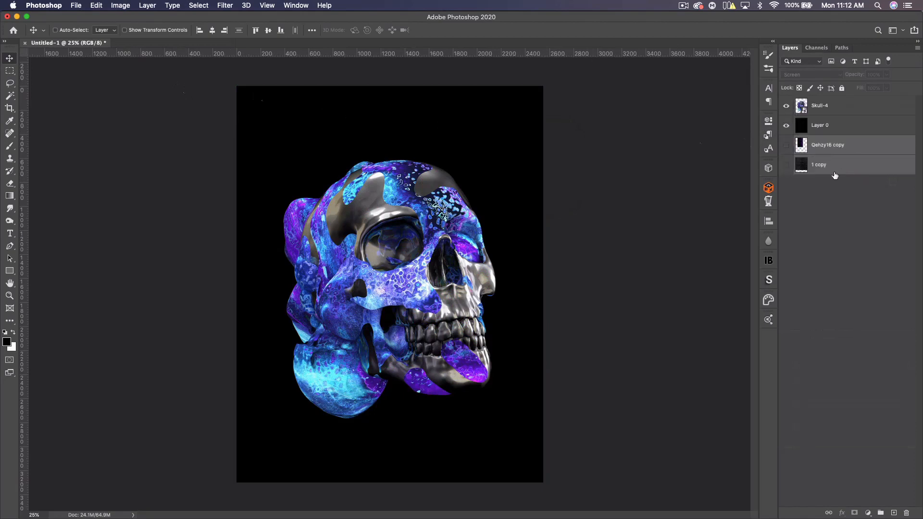
# - Rasterize the Skull-4 layer
pyautogui.click(846, 108)
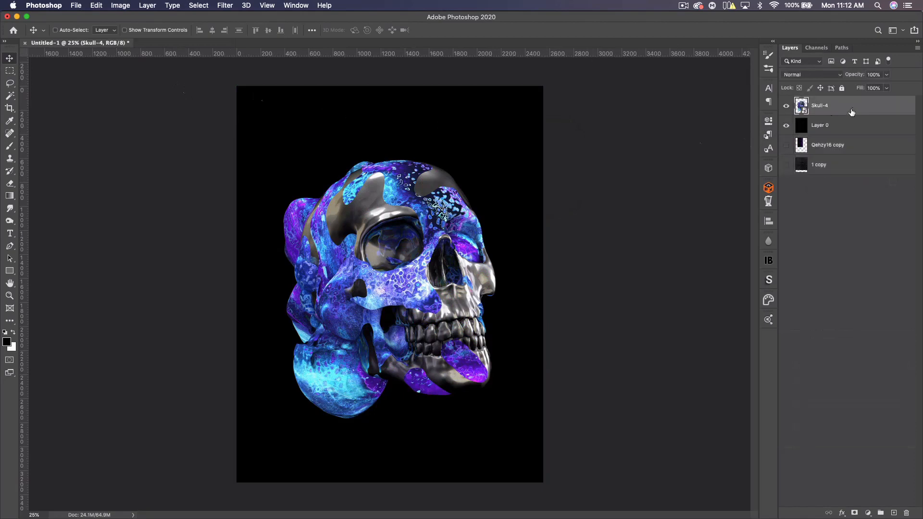
pyautogui.rightClick(822, 107)
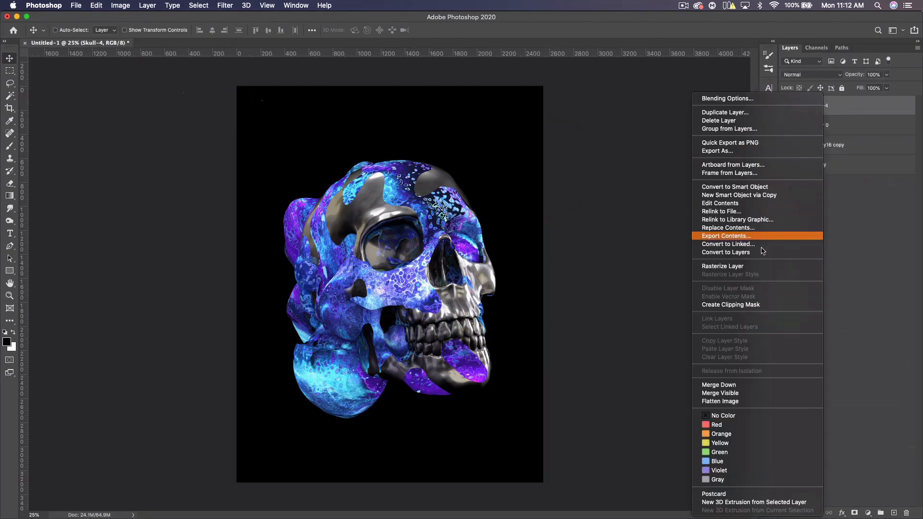
pyautogui.click(763, 268)
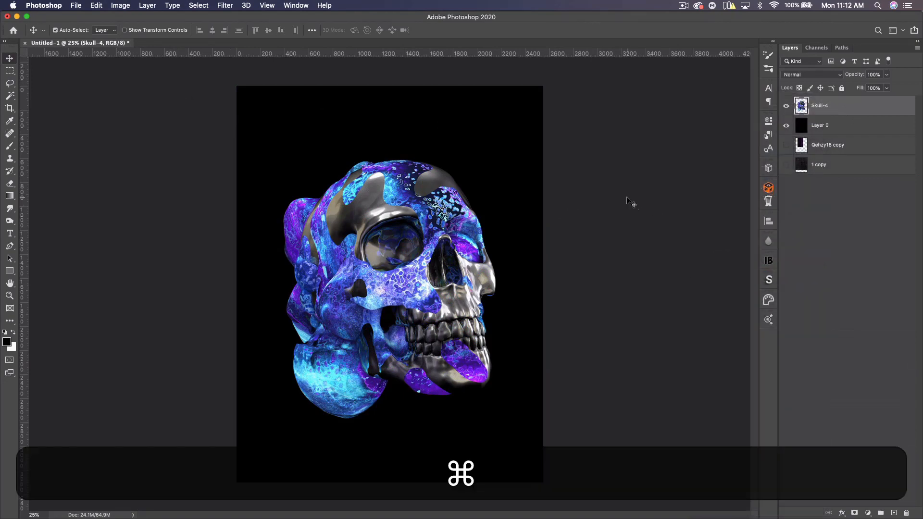
# - Place a vertical guide at the horizontal centre of the canvas, using Layer 0 as the reference
pyautogui.click(839, 126)
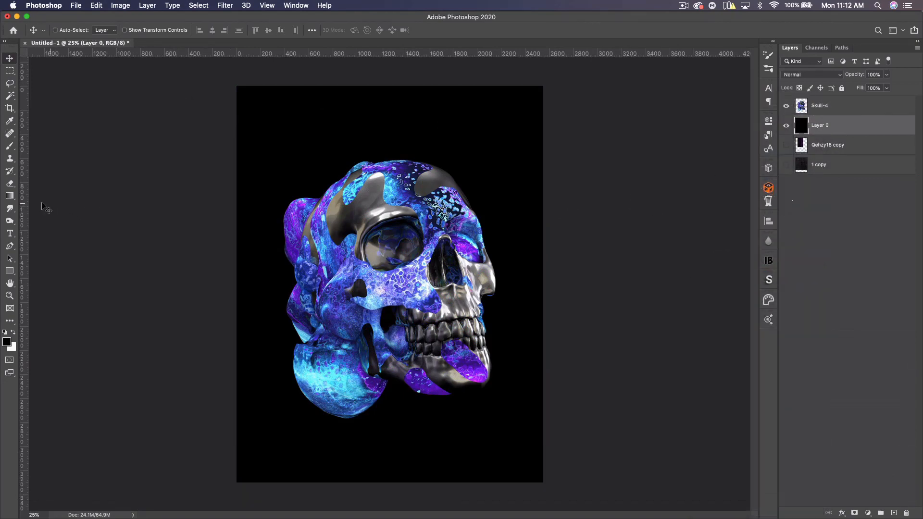
pyautogui.press('super+r')
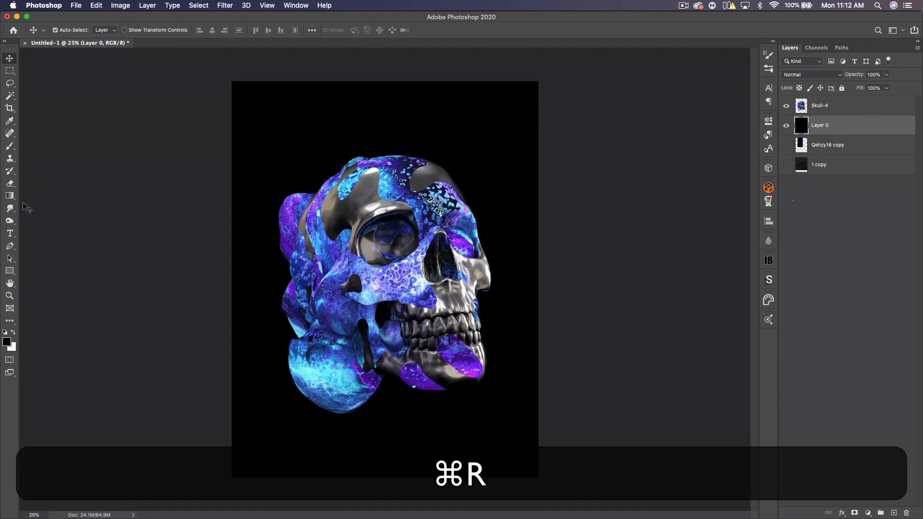
pyautogui.press('super+r')
pyautogui.moveTo(25, 197); pyautogui.dragTo(388, 203)
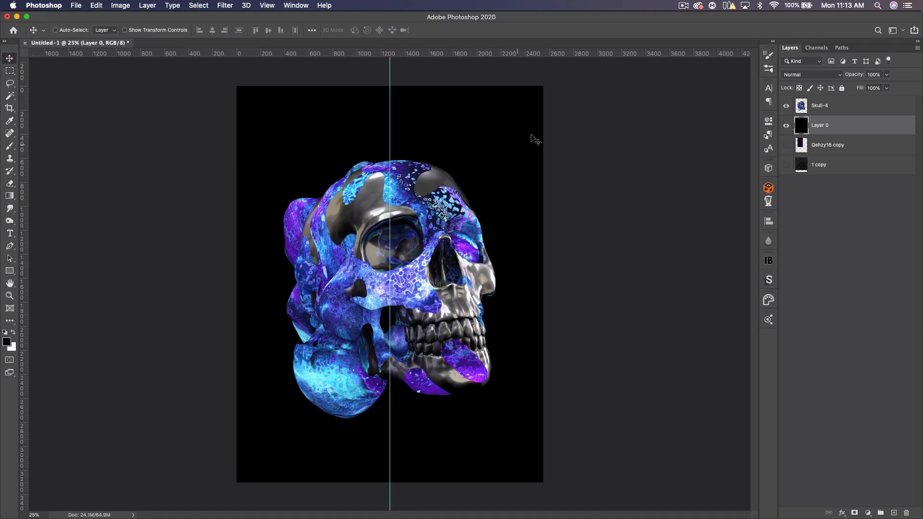
# - Check the skull layer's centring against the vertical guide with Free Transform, and hide the guide
pyautogui.click(832, 112)
pyautogui.press('super')
pyautogui.press('super+t')
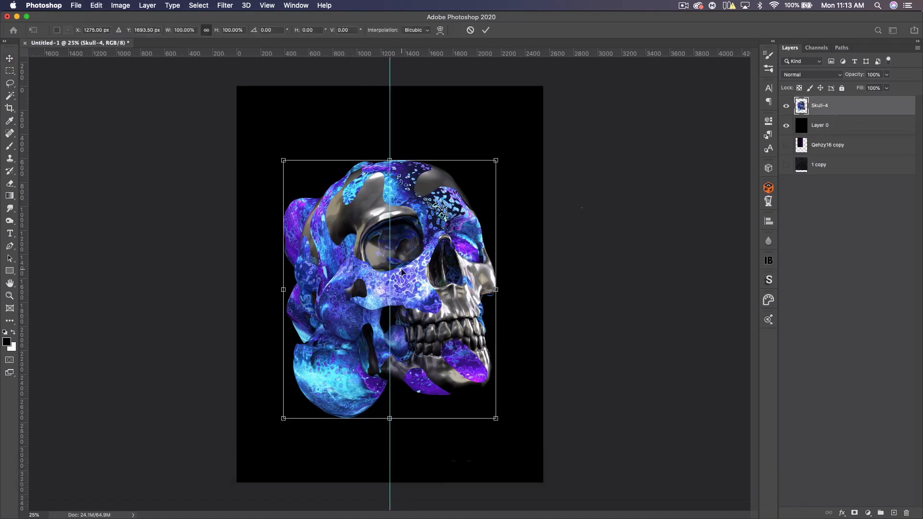
pyautogui.press('Return')
pyautogui.press('super+h')
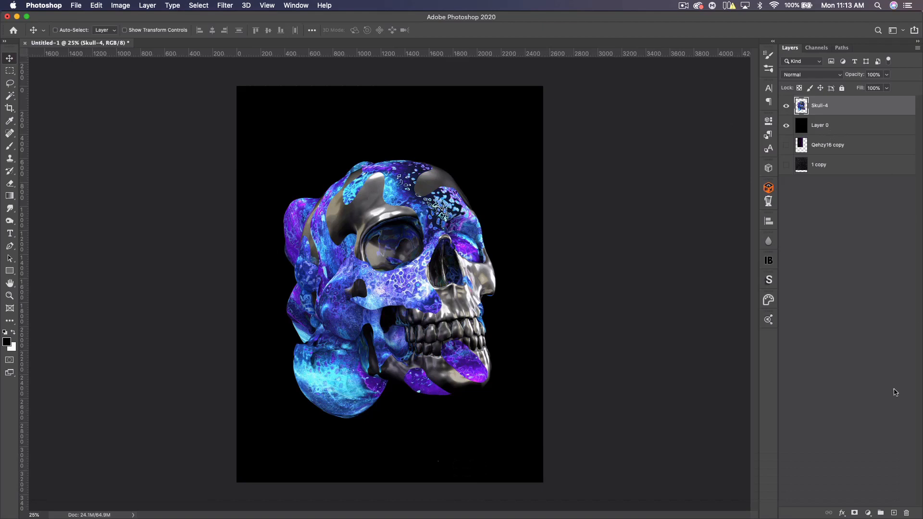
# - Add a new layer above Skull-4 and clip it to the skull
pyautogui.click(895, 513)
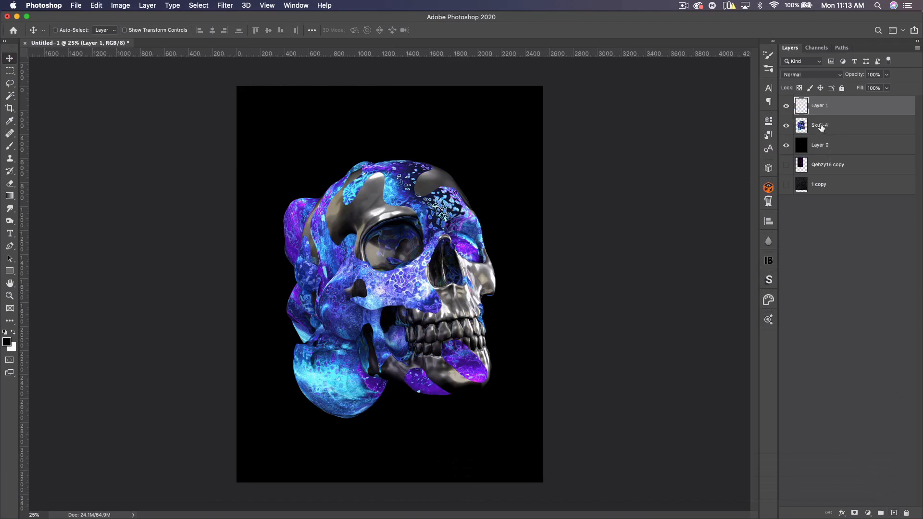
pyautogui.press('alt')
pyautogui.keyDown('alt'); pyautogui.click(848, 111); pyautogui.keyUp('alt')
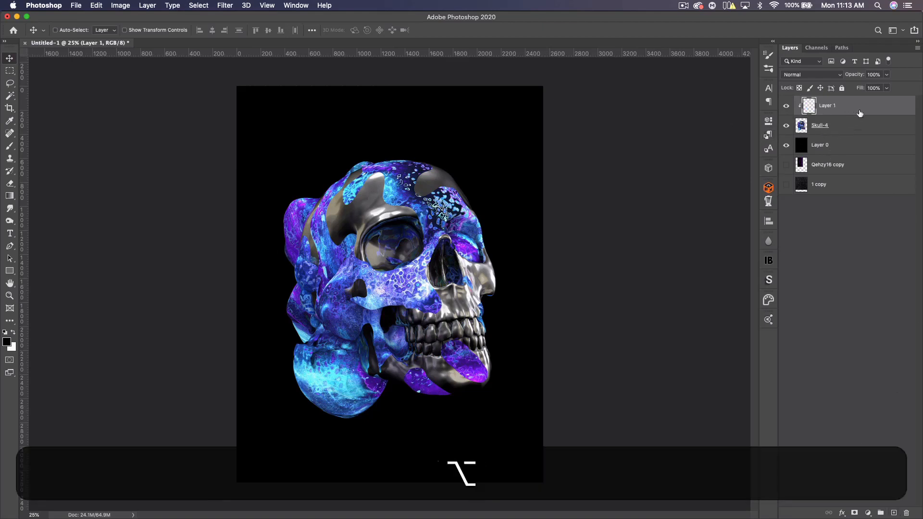
# - Paint black shading across the bottom of the skull with a soft round brush at 1000 px and 0% hardness
pyautogui.click(9, 146)
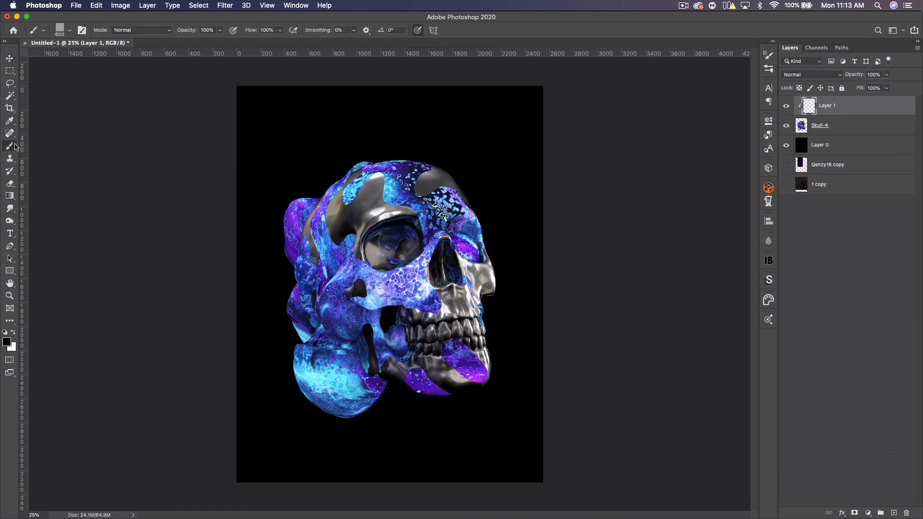
pyautogui.click(71, 31)
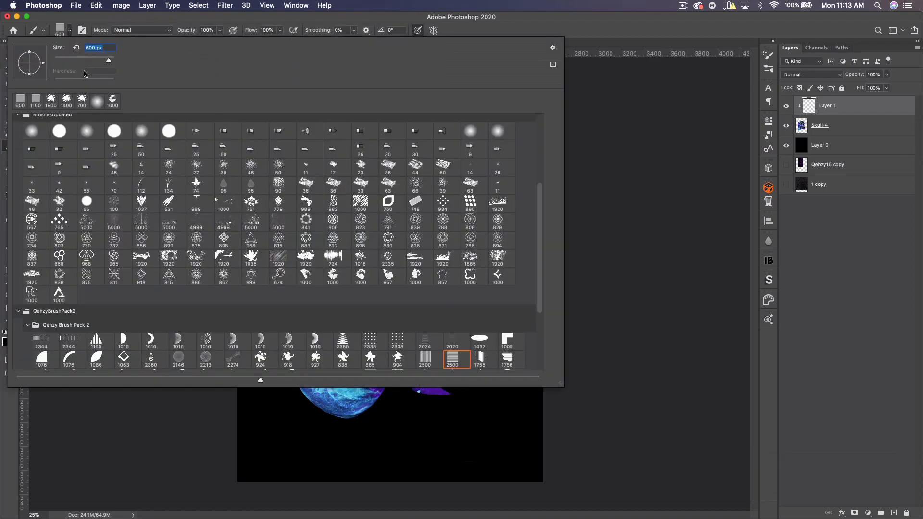
pyautogui.click(96, 101)
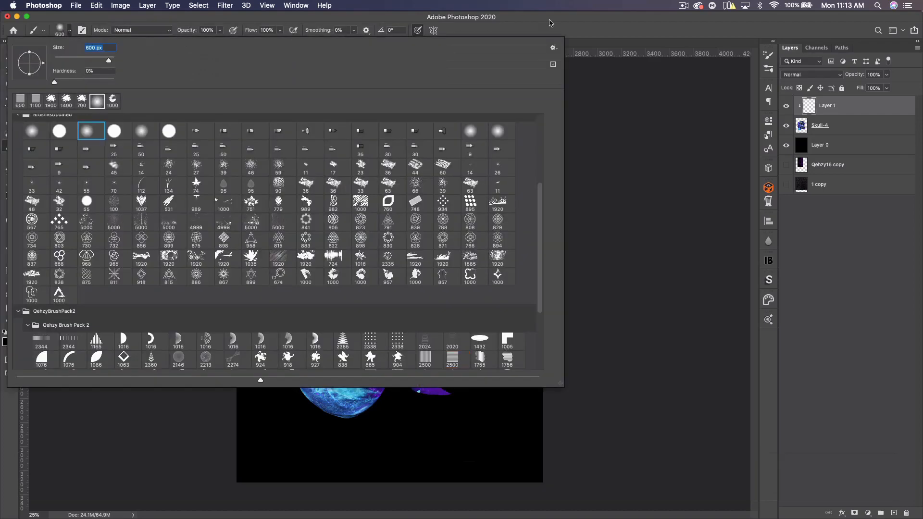
pyautogui.click(551, 23)
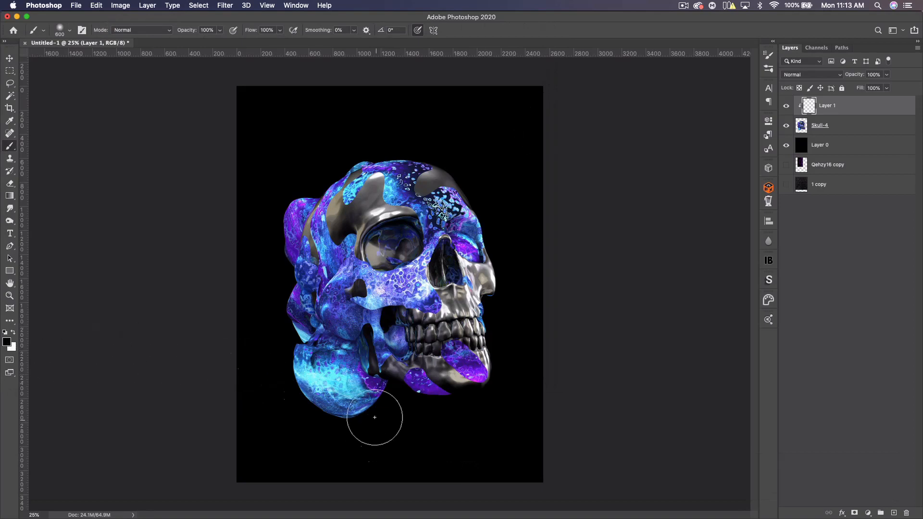
pyautogui.press(']')
pyautogui.press(']')
pyautogui.press(']')
pyautogui.press(']')
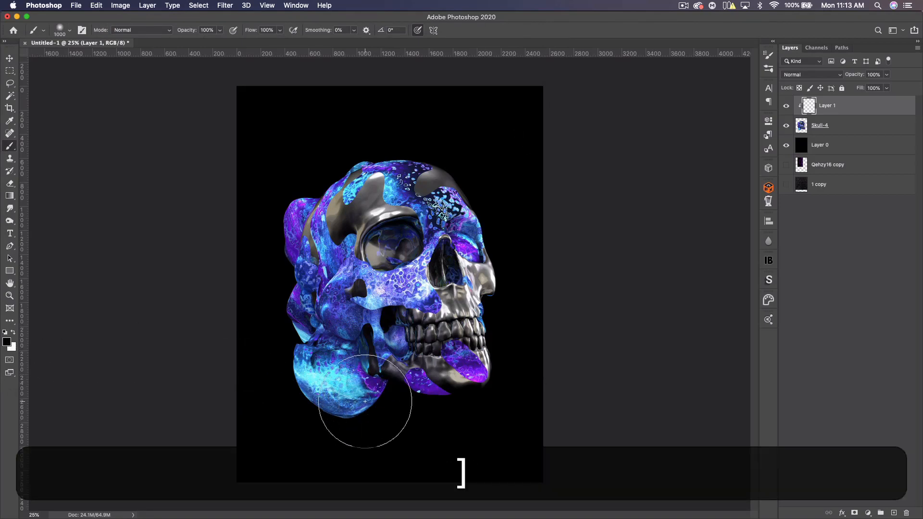
pyautogui.click(295, 413)
pyautogui.moveTo(319, 427)
pyautogui.mouseDown()
pyautogui.moveTo(498, 412)
pyautogui.moveTo(449, 434)
pyautogui.moveTo(289, 448)
pyautogui.mouseUp()
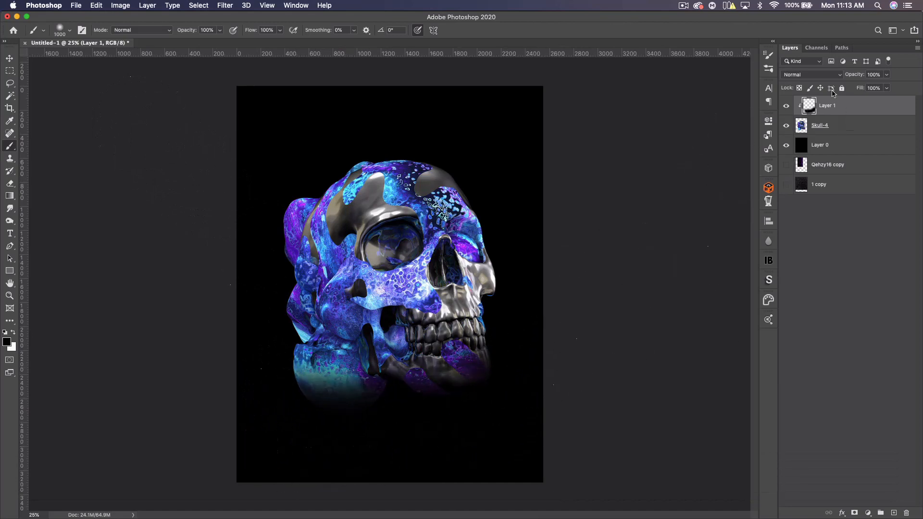
# - Set the shading layer's blend mode to Soft Light and its opacity to 75%
pyautogui.click(813, 75)
pyautogui.click(806, 183)
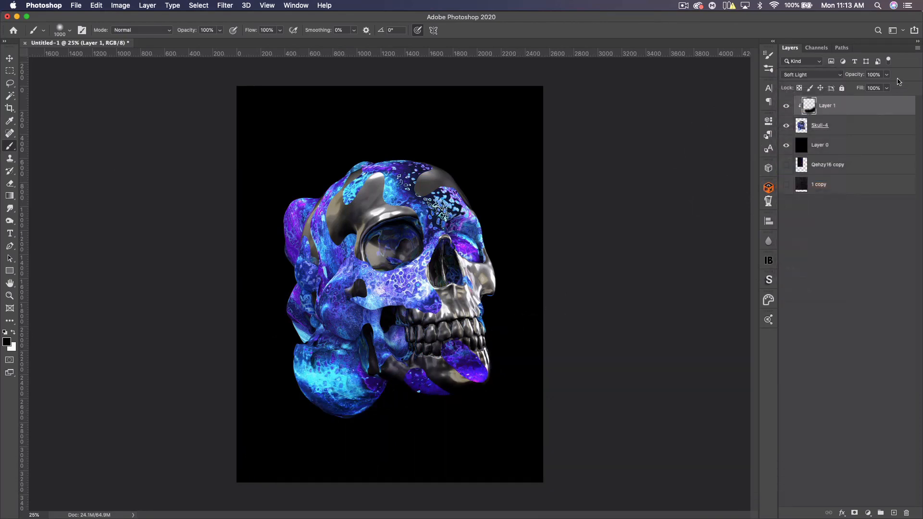
pyautogui.click(870, 74)
pyautogui.write('75')
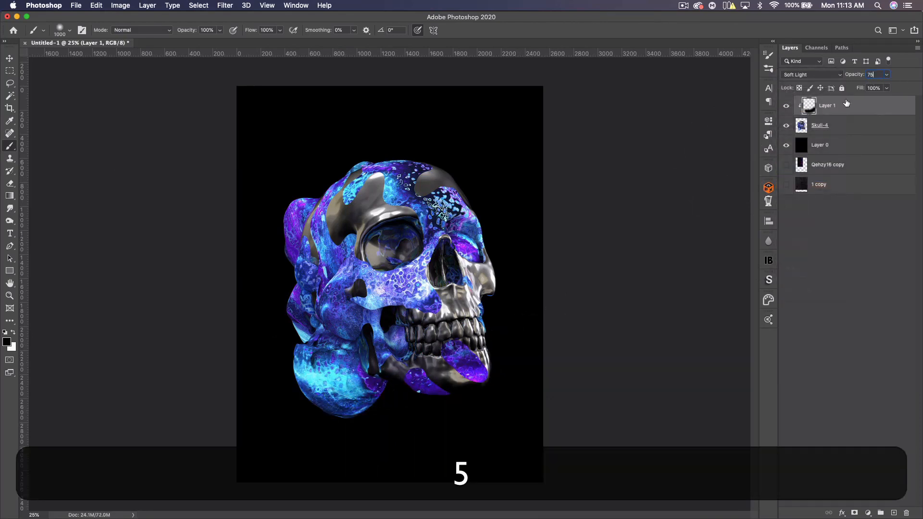
# - Add another layer clipped to the skull and paint a soft white highlight over the top of the skull
pyautogui.click(893, 513)
pyautogui.press('alt')
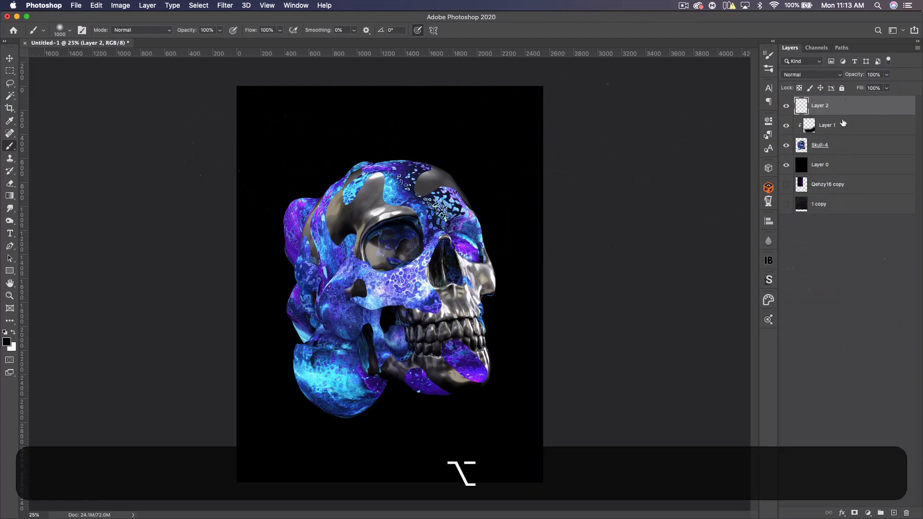
pyautogui.keyDown('alt'); pyautogui.click(840, 113); pyautogui.keyUp('alt')
pyautogui.click(13, 332)
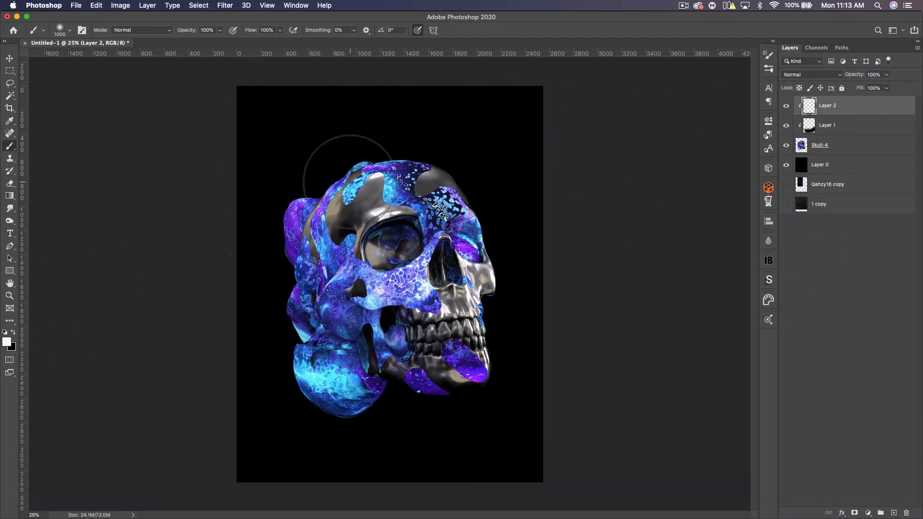
pyautogui.click(329, 168)
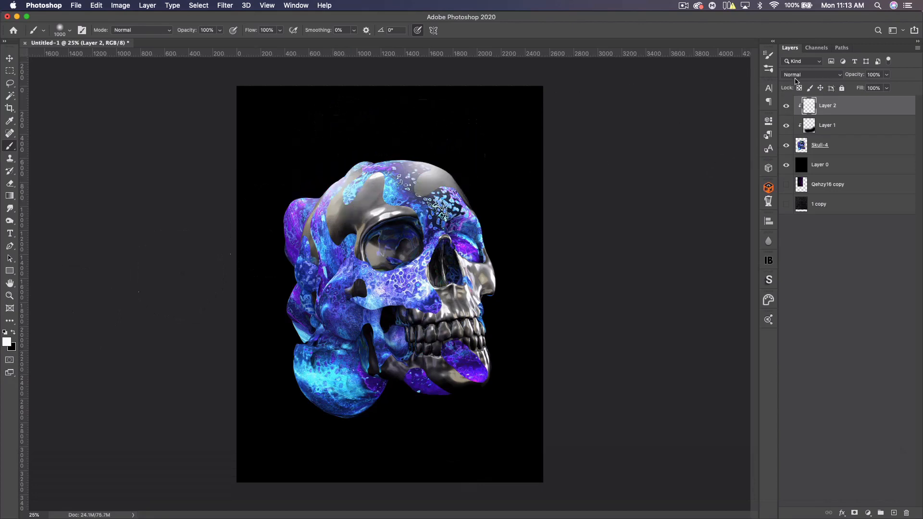
# - Set the white highlight layer's blend mode to Overlay and its opacity to 50%
pyautogui.click(799, 76)
pyautogui.click(795, 178)
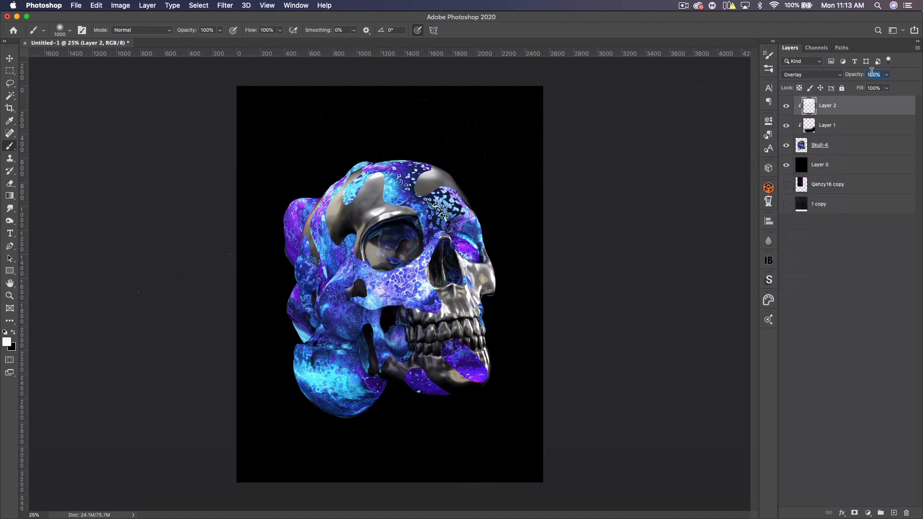
pyautogui.write('50')
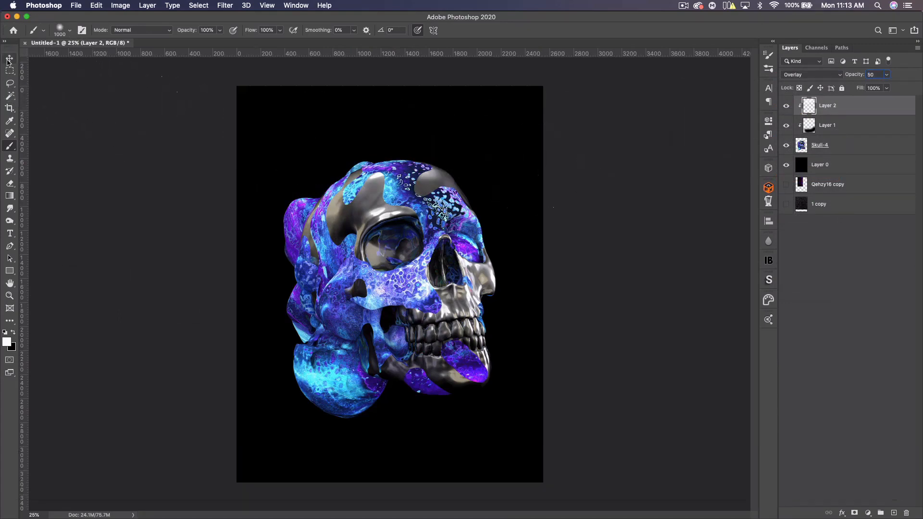
pyautogui.click(9, 59)
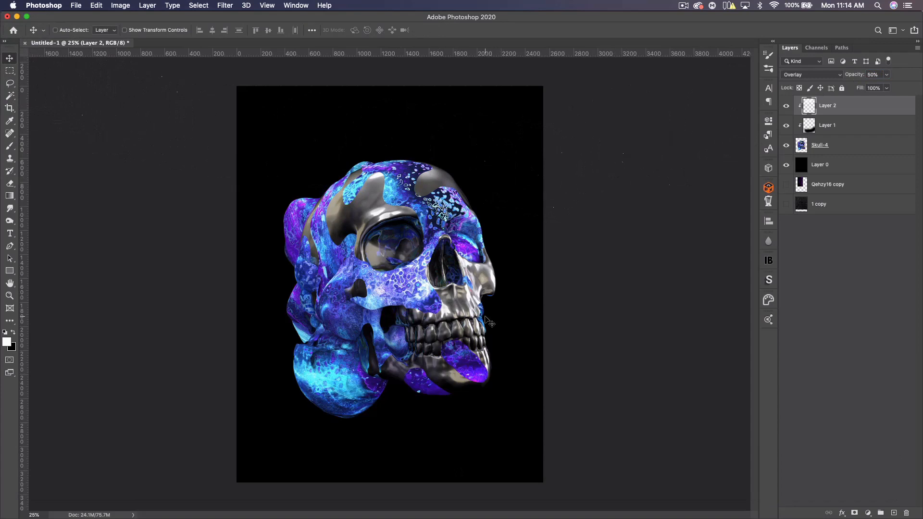
# - Place the 1 copy texture layer directly beneath Skull-4 and make it visible
pyautogui.click(820, 206)
pyautogui.moveTo(819, 207); pyautogui.dragTo(823, 155)
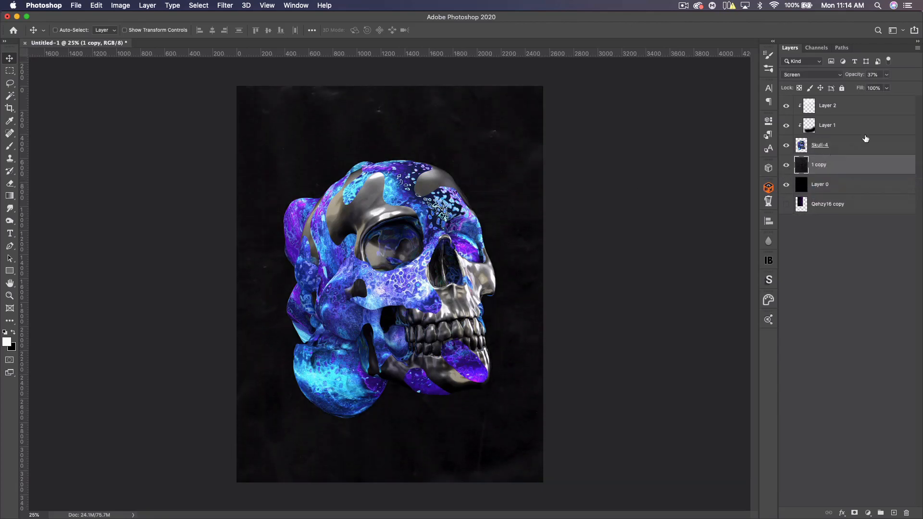
# - Set the 1 copy texture to Normal at 100% opacity and shift it slightly down and to the right on the canvas
pyautogui.click(810, 75)
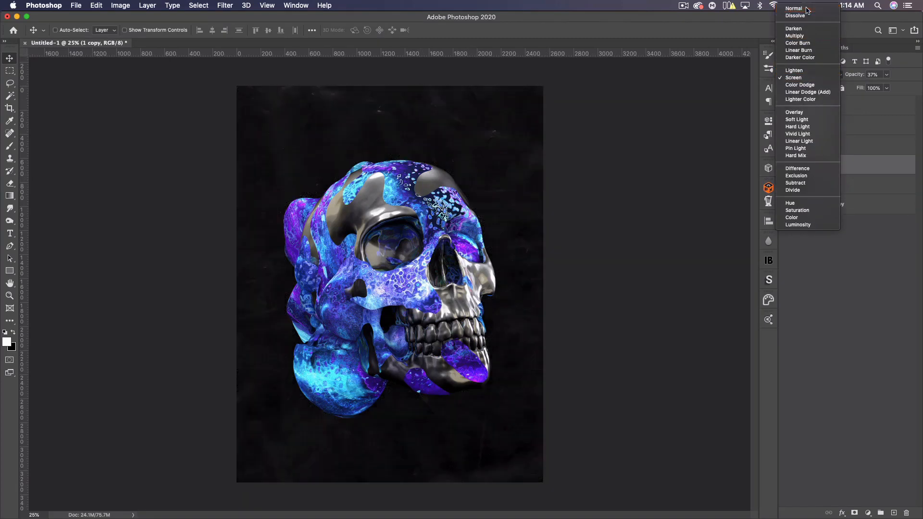
pyautogui.click(794, 8)
pyautogui.press('Return')
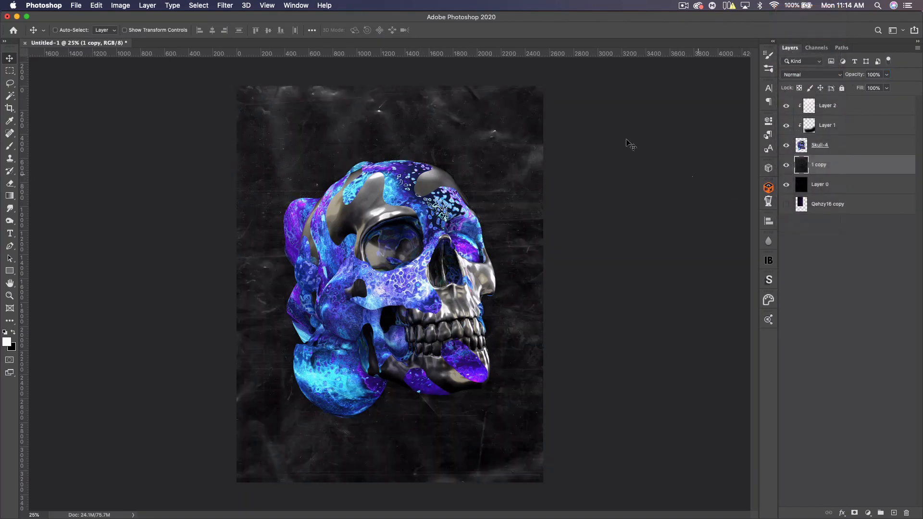
pyautogui.moveTo(452, 153); pyautogui.dragTo(460, 171)
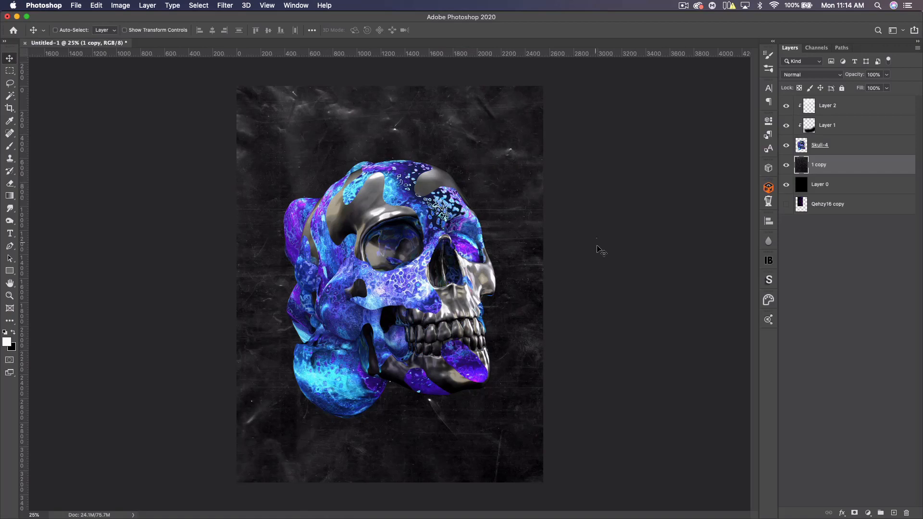
# - Set the 1 copy texture layer's blend mode to Screen and its opacity to 37%
pyautogui.click(803, 77)
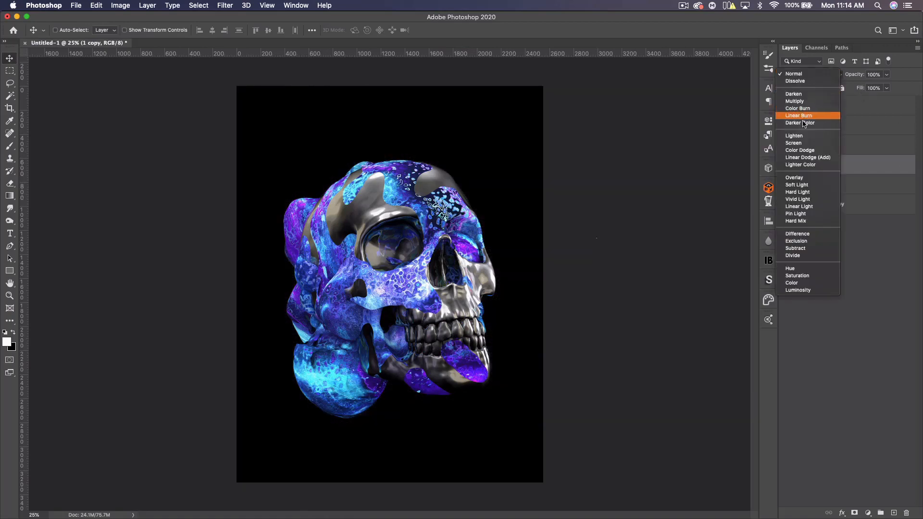
pyautogui.click(801, 143)
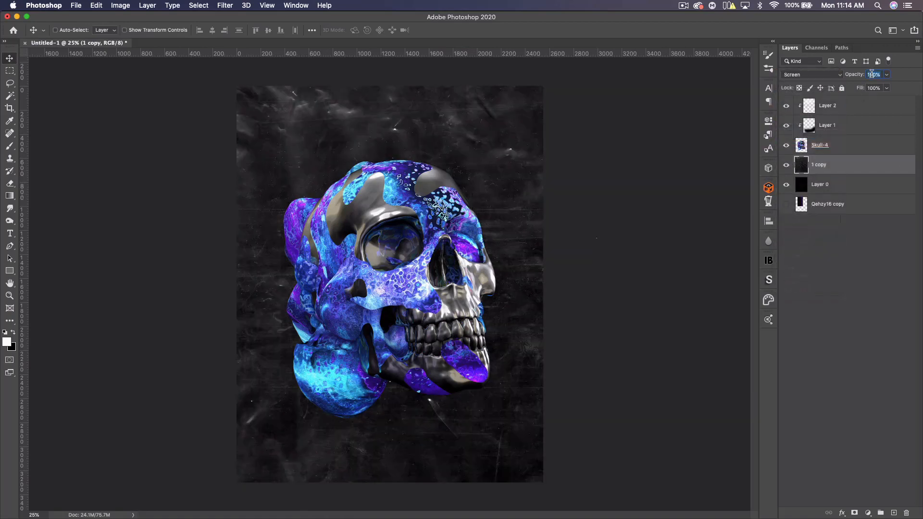
pyautogui.write('40')
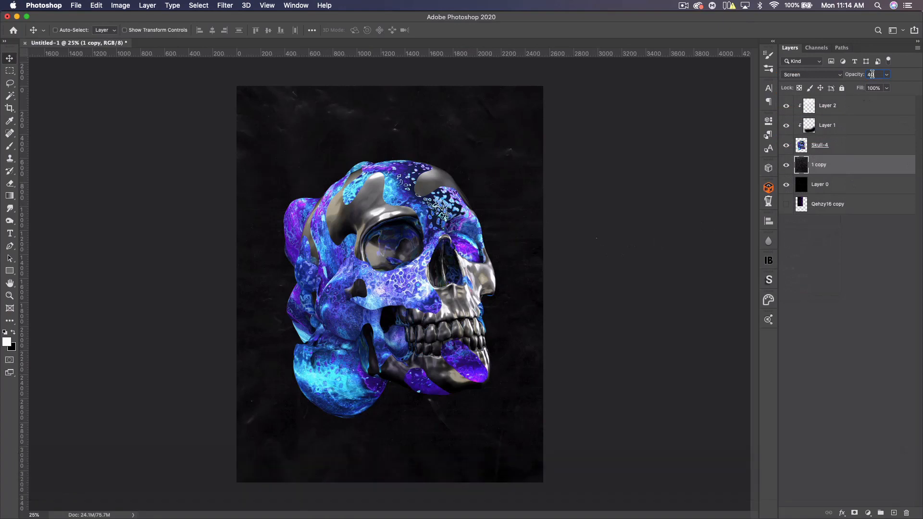
pyautogui.press('Down')
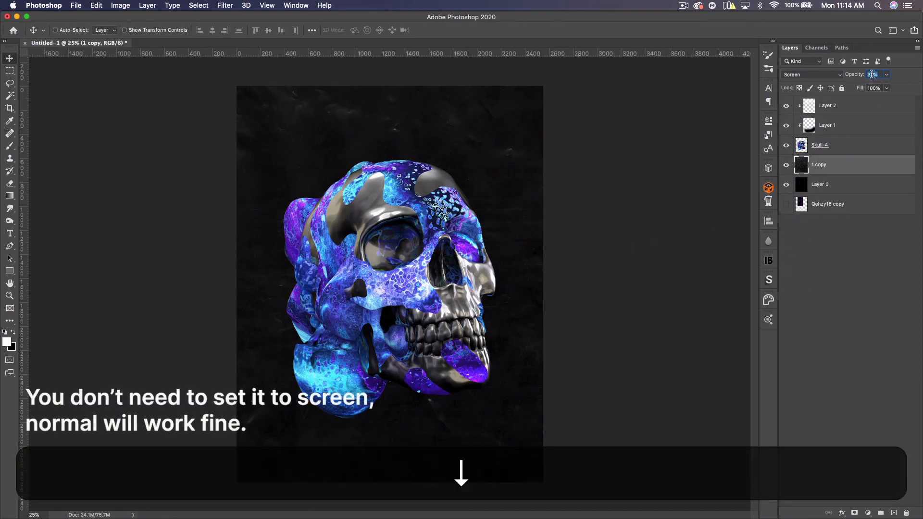
pyautogui.press('Return')
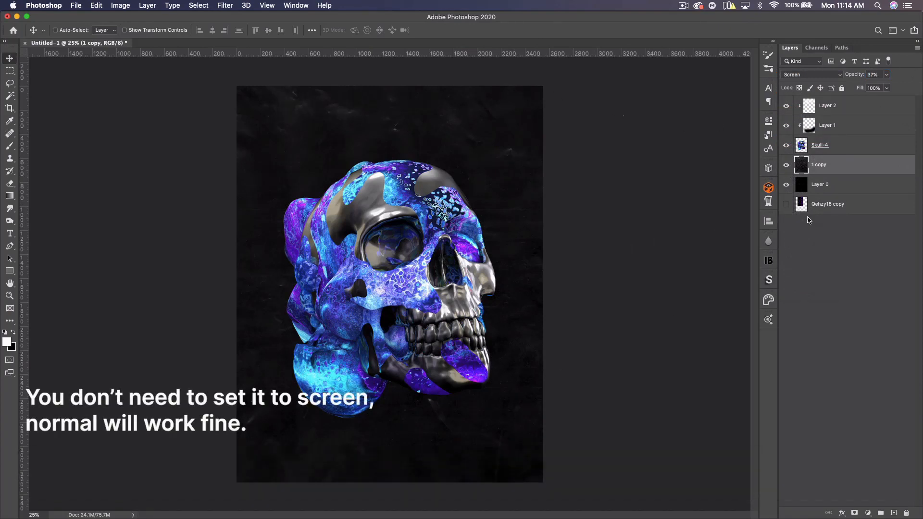
# - Add a new layer above the 1 copy texture and paint a white glow behind the skull with the soft brush at 1800 px
pyautogui.click(894, 513)
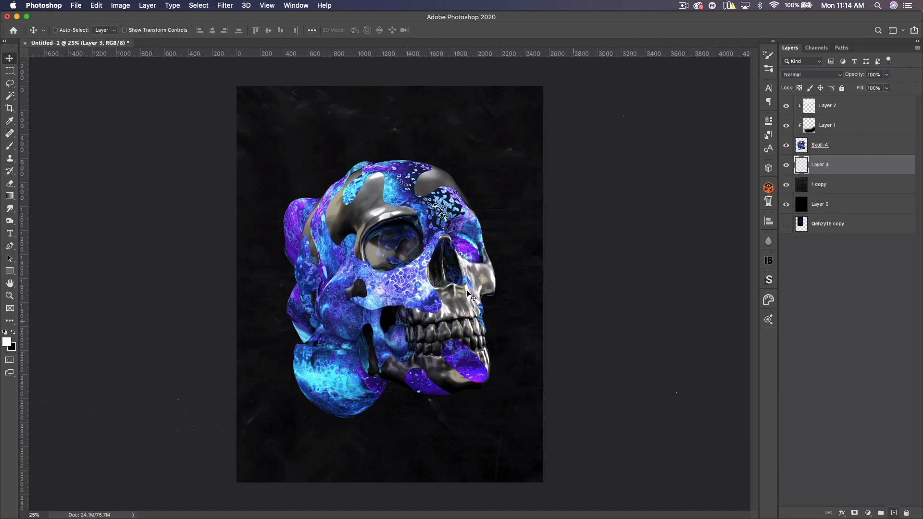
pyautogui.click(10, 146)
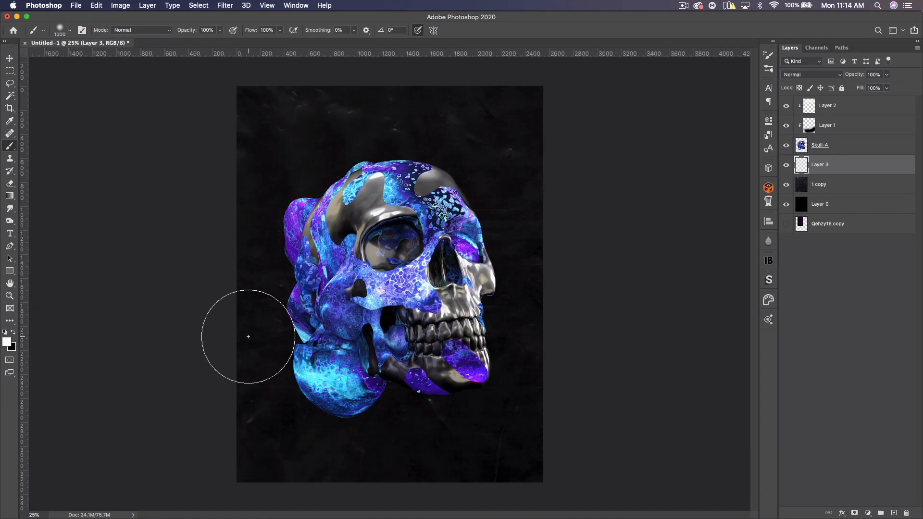
pyautogui.press(']')
pyautogui.press(']')
pyautogui.press(']')
pyautogui.press(']')
pyautogui.press(']')
pyautogui.press(']')
pyautogui.press(']')
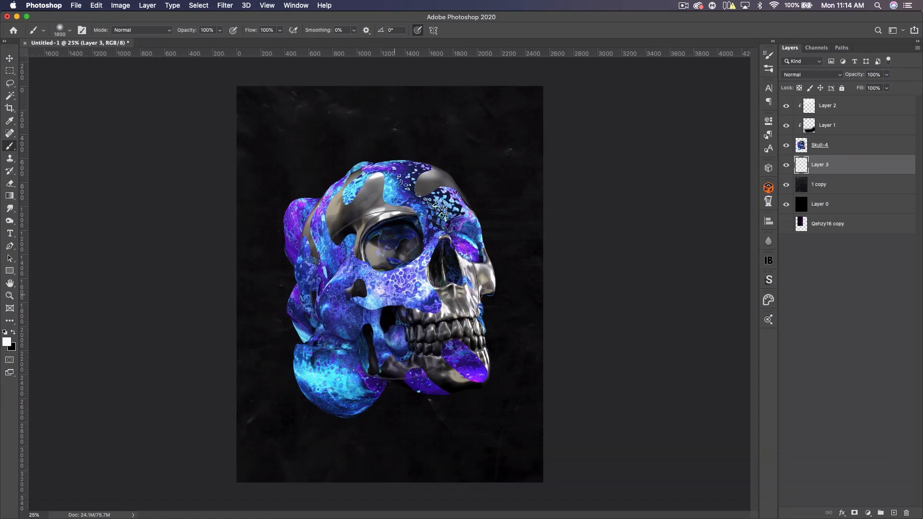
pyautogui.click(394, 306)
pyautogui.click(390, 294)
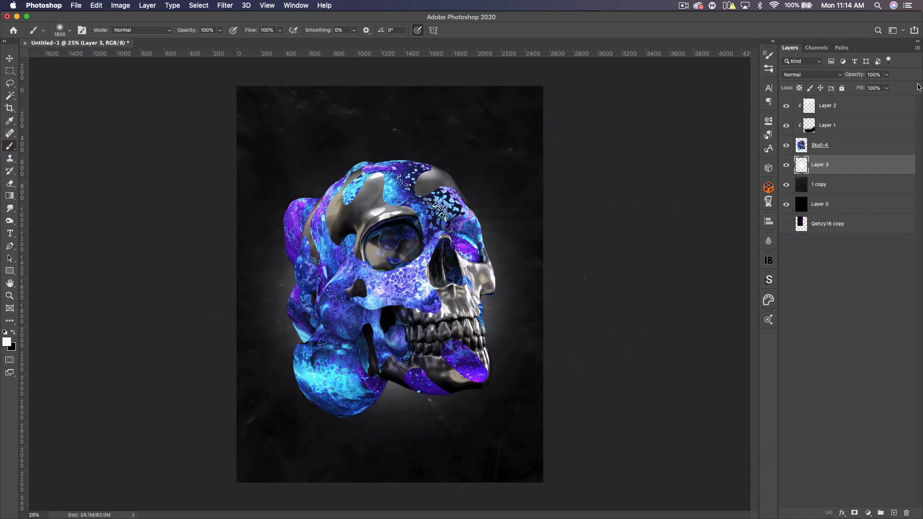
# - Try the Overlay blend mode on the glow layer and return it to Normal
pyautogui.click(808, 77)
pyautogui.click(802, 179)
pyautogui.click(9, 58)
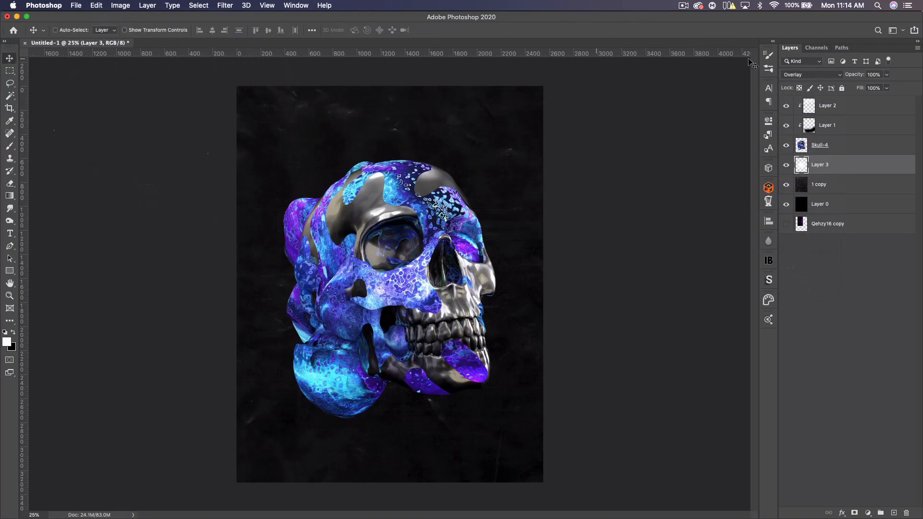
pyautogui.click(815, 75)
pyautogui.click(813, 75)
pyautogui.click(811, 75)
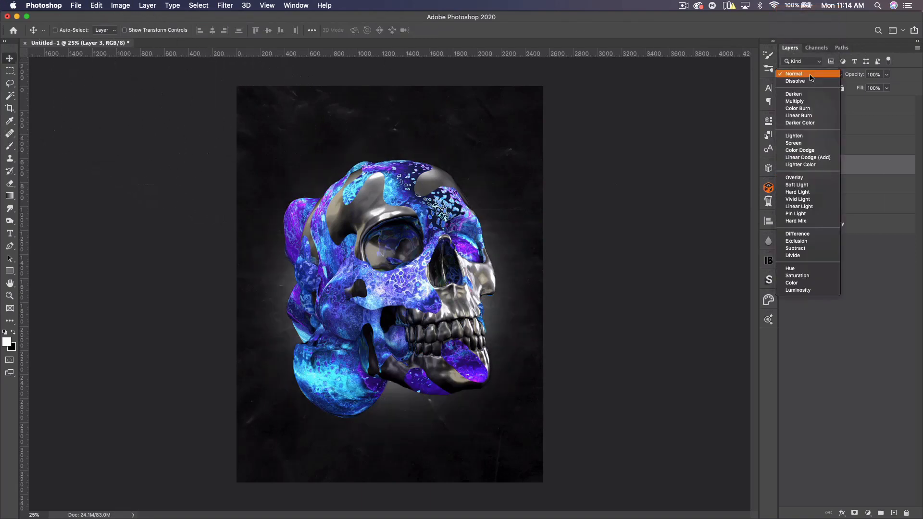
pyautogui.click(802, 75)
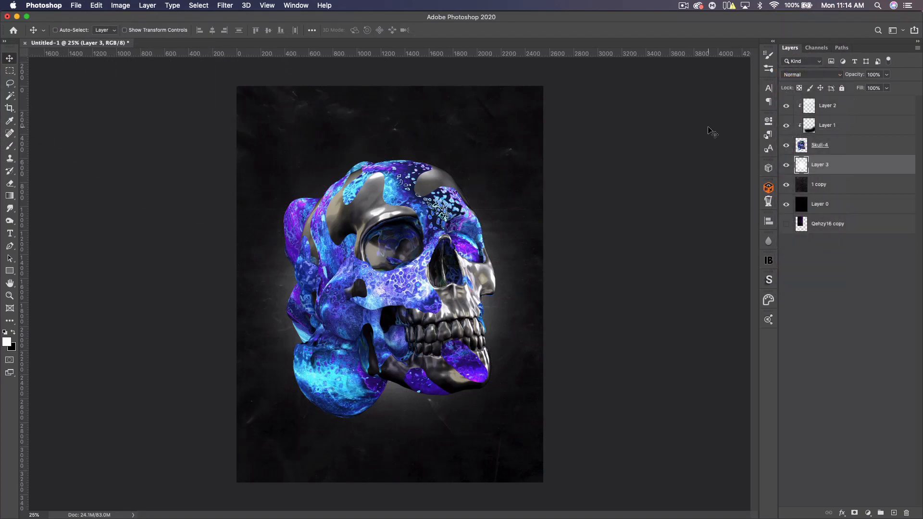
# - Set the opacity of the glow layer behind the skull to 75%
pyautogui.press('super+minus')
pyautogui.press('super+minus')
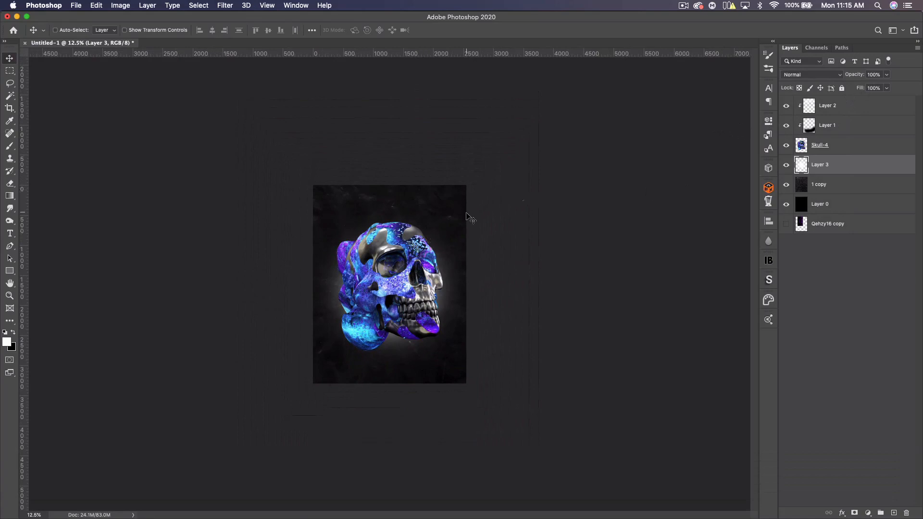
pyautogui.keyDown('shift'); pyautogui.moveTo(397, 282); pyautogui.dragTo(397, 283); pyautogui.keyUp('shift')
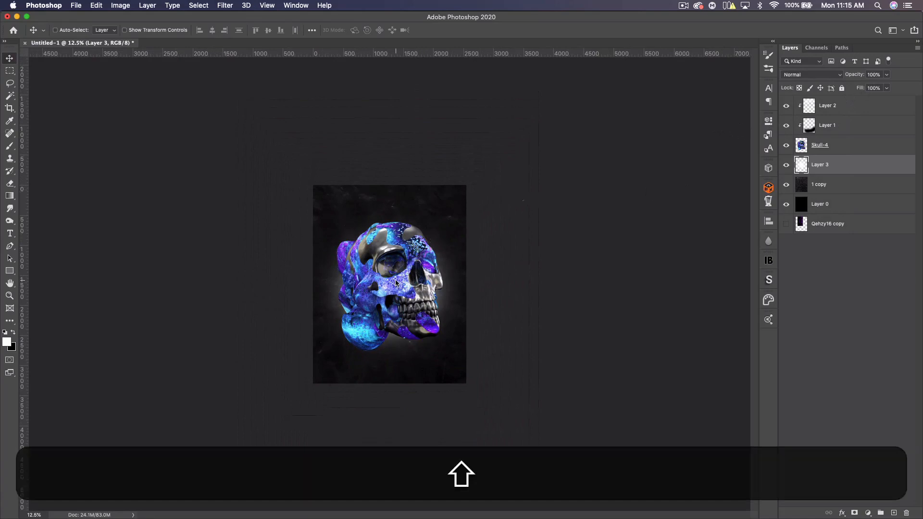
pyautogui.click(874, 73)
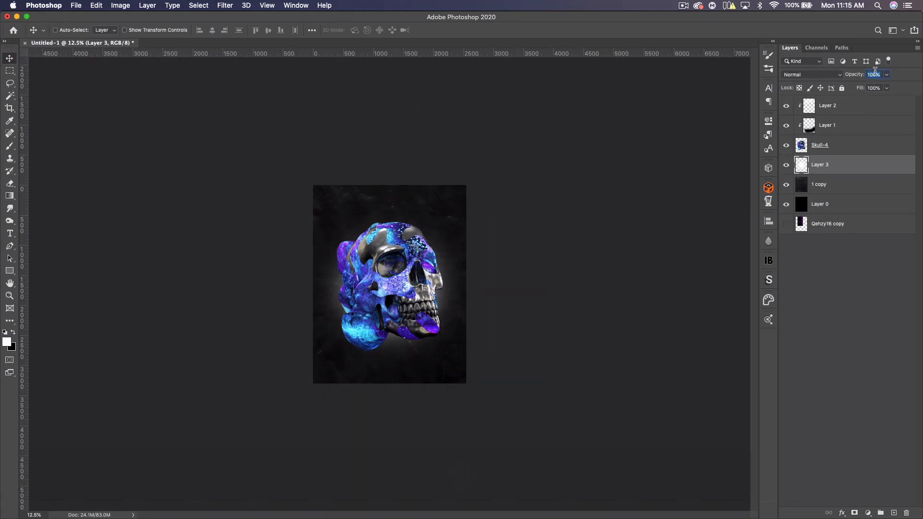
pyautogui.write('75')
pyautogui.press('Return')
pyautogui.press('super+0')
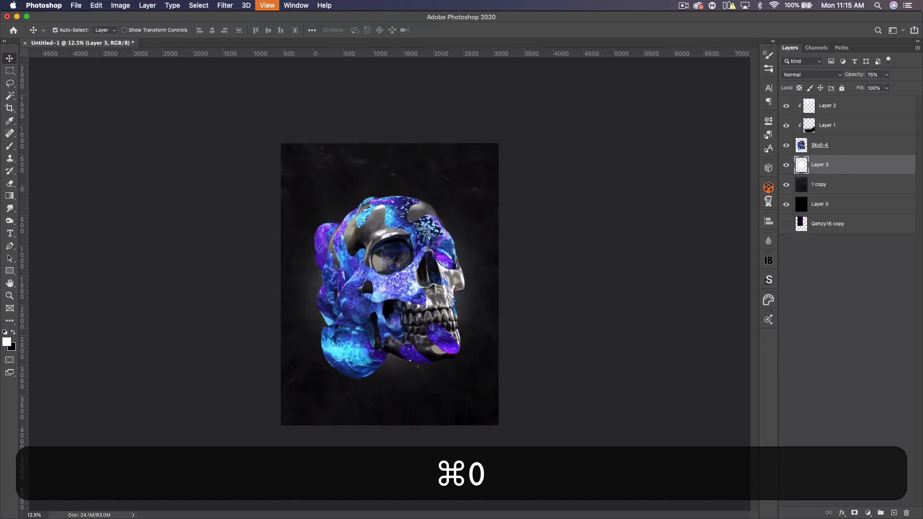
pyautogui.press('super+minus')
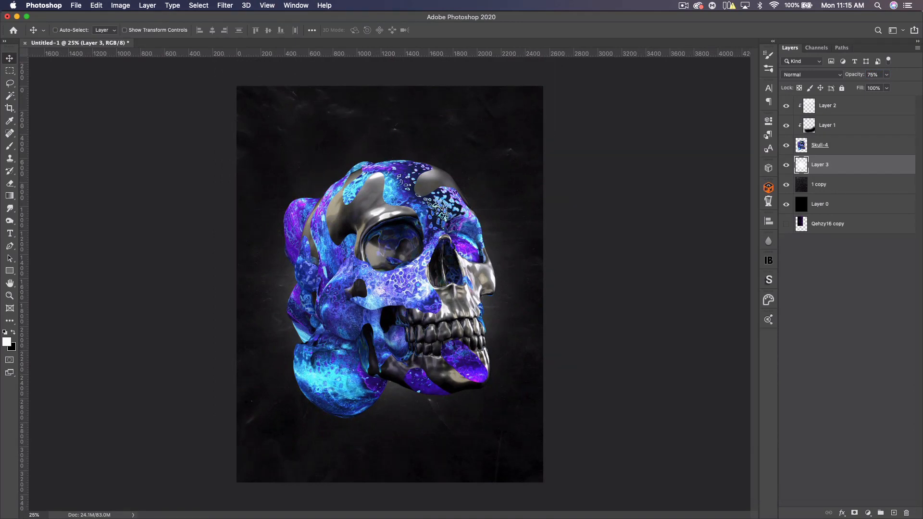
# - Add a new layer above Layer 2 and sample light cyan from the top of the skull as the foreground colour
pyautogui.click(854, 110)
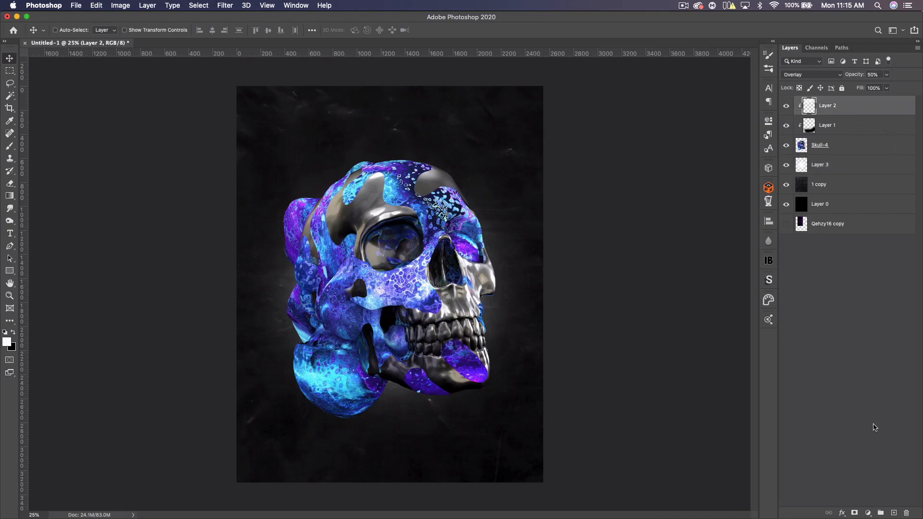
pyautogui.click(893, 512)
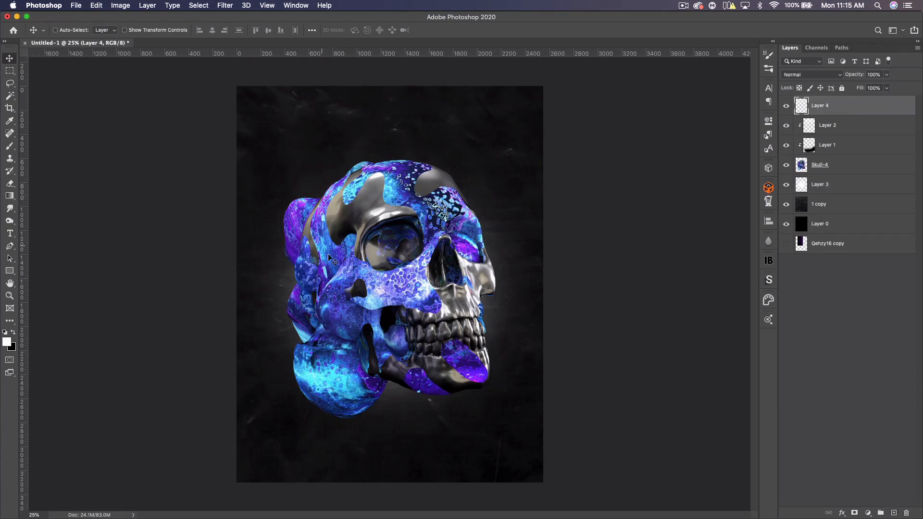
pyautogui.click(7, 342)
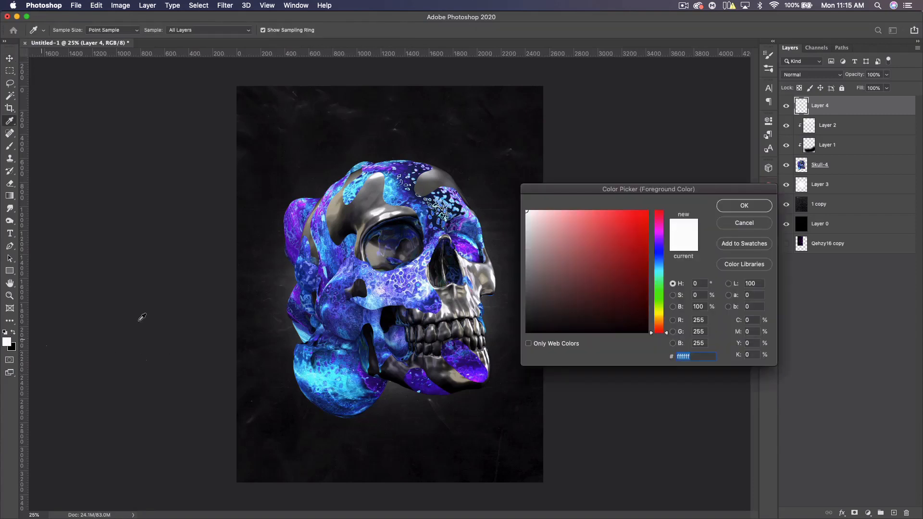
pyautogui.click(391, 186)
pyautogui.click(743, 206)
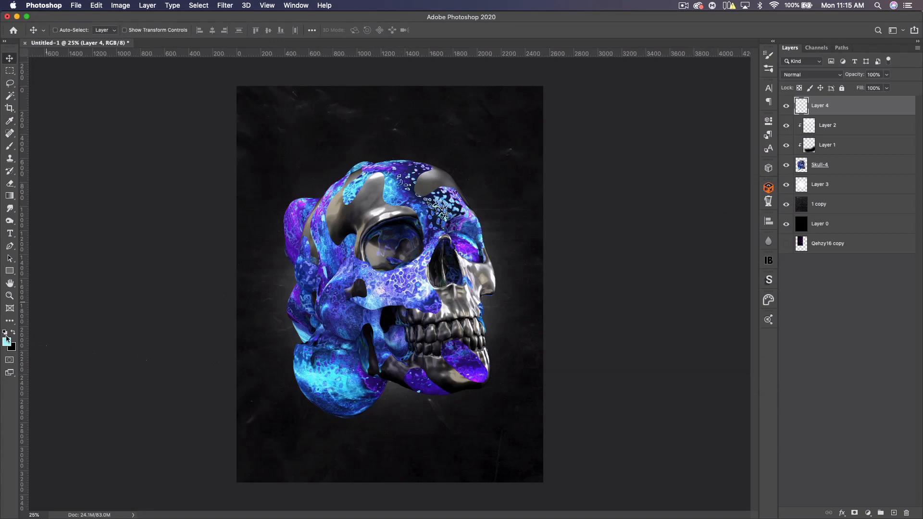
# - Set the background colour to the purple #4b09da sampled from the skull's chin, and activate the Brush tool
pyautogui.click(13, 348)
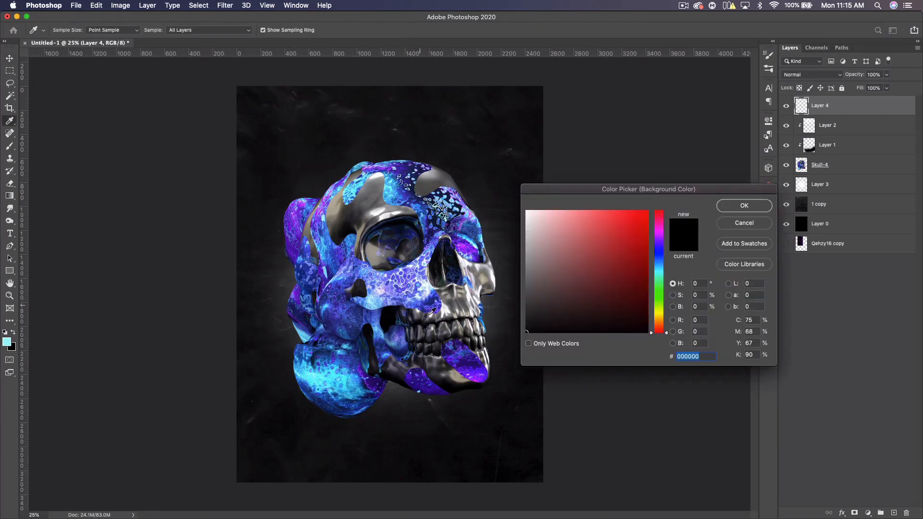
pyautogui.click(477, 375)
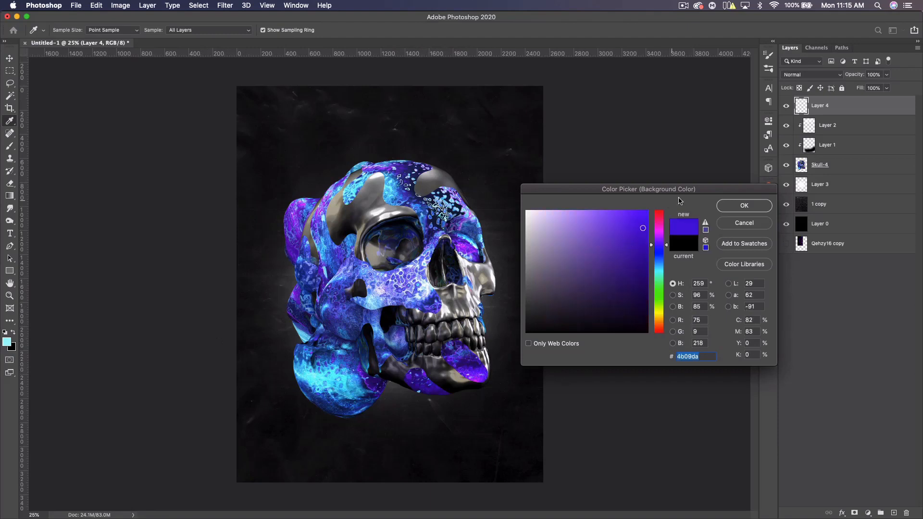
pyautogui.click(752, 205)
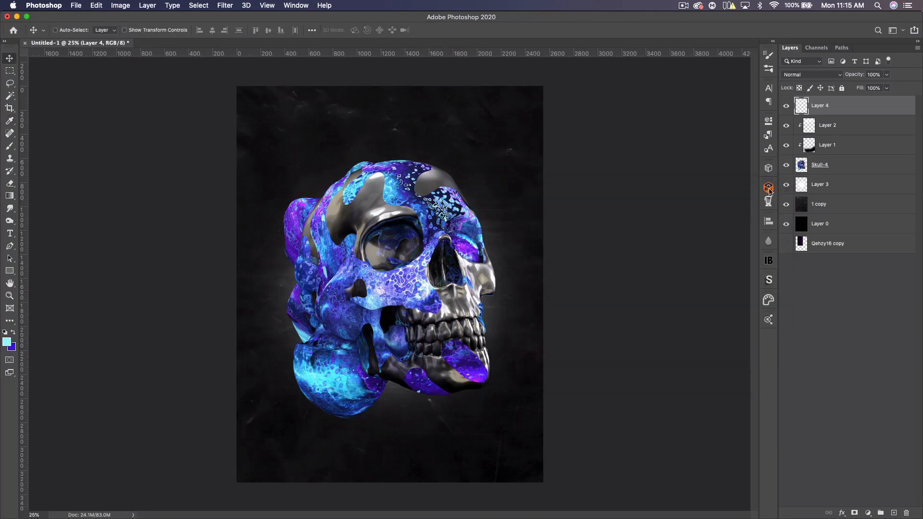
pyautogui.click(10, 145)
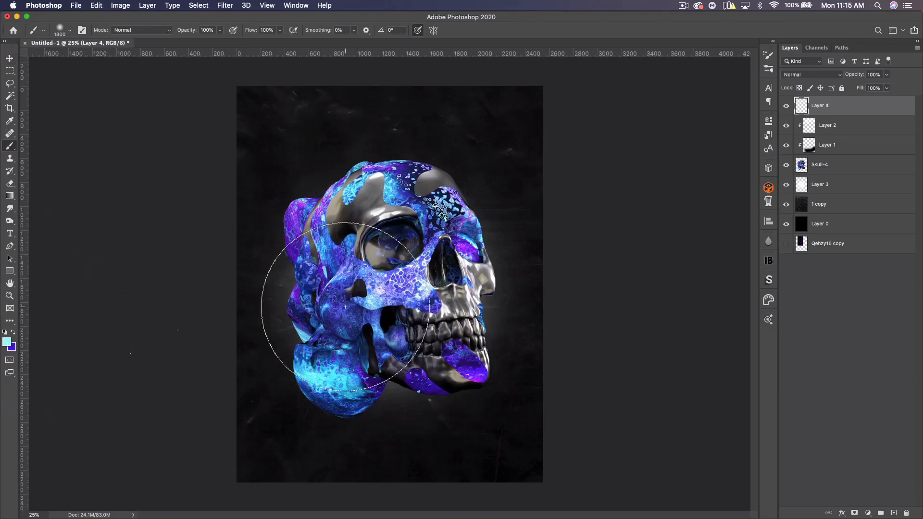
# - Paint soft cyan glows on the skull's lower back bulb, then with an 800 px brush on its front brow and upper back
pyautogui.press('[')
pyautogui.press('[')
pyautogui.press('[')
pyautogui.press('[')
pyautogui.press('[')
pyautogui.press('[')
pyautogui.press('[')
pyautogui.click(325, 378)
pyautogui.press('[')
pyautogui.press('[')
pyautogui.press('[')
pyautogui.press('[')
pyautogui.press('[')
pyautogui.click(487, 226)
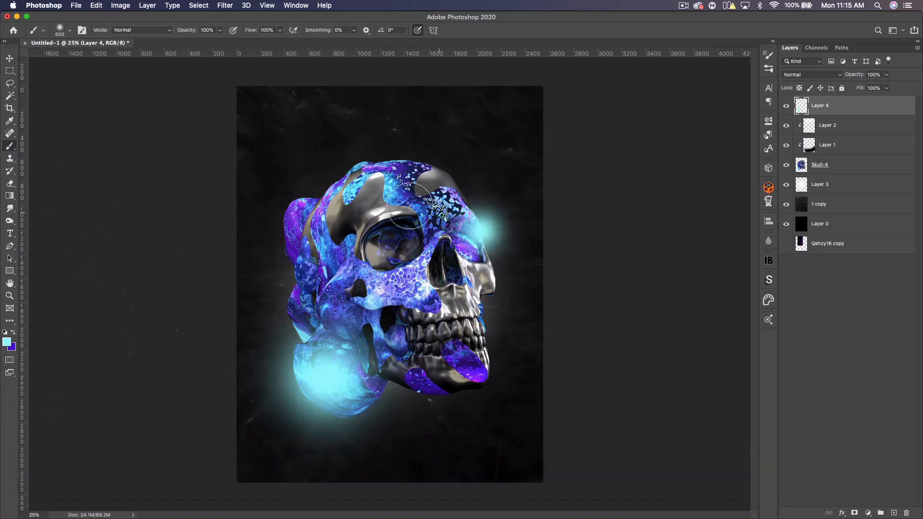
pyautogui.click(353, 191)
pyautogui.click(363, 167)
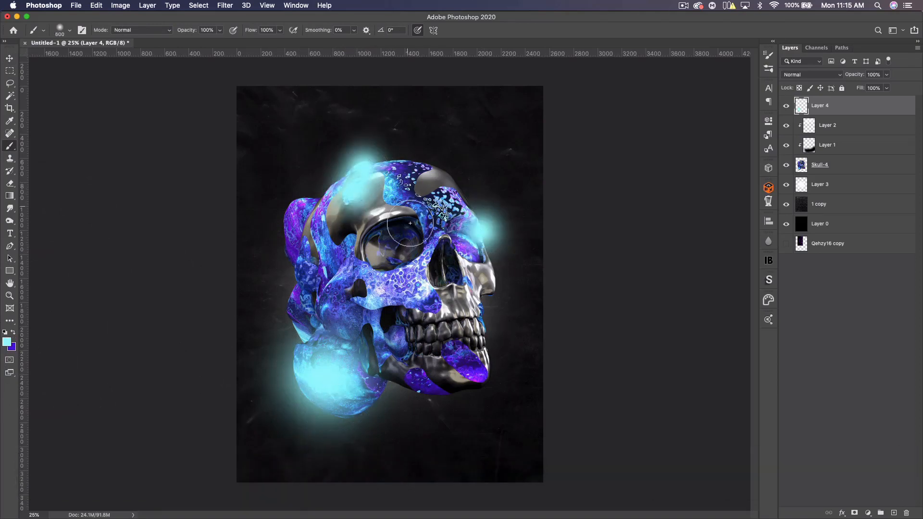
# - Paint large soft cyan spots at the canvas's upper-left corner with a 1400 px brush and lower-right edge with a 1500 px brush
pyautogui.press(']')
pyautogui.press(']')
pyautogui.press(']')
pyautogui.press(']')
pyautogui.press(']')
pyautogui.press(']')
pyautogui.press(']')
pyautogui.press(']')
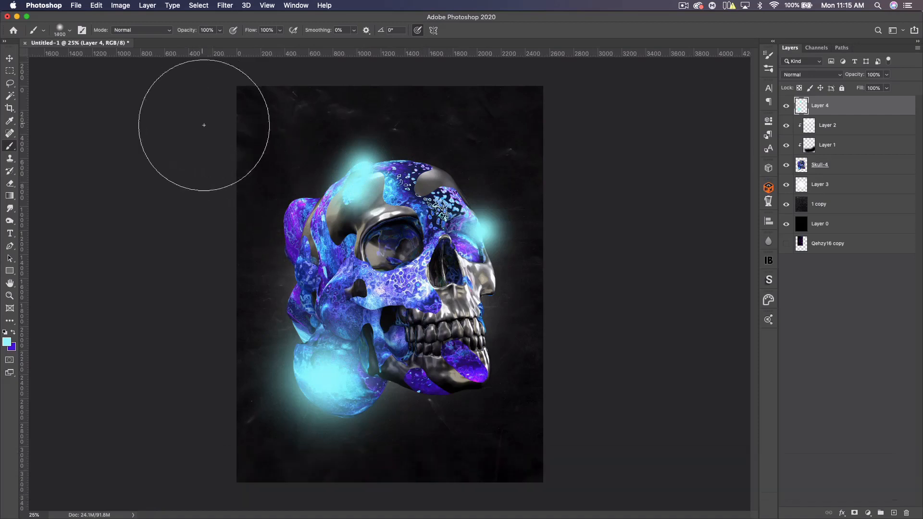
pyautogui.click(248, 140)
pyautogui.press(']')
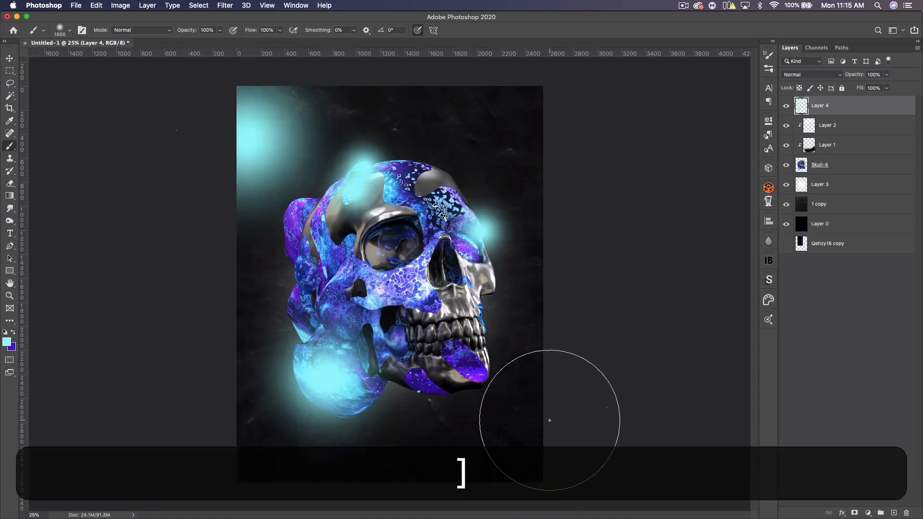
pyautogui.click(549, 421)
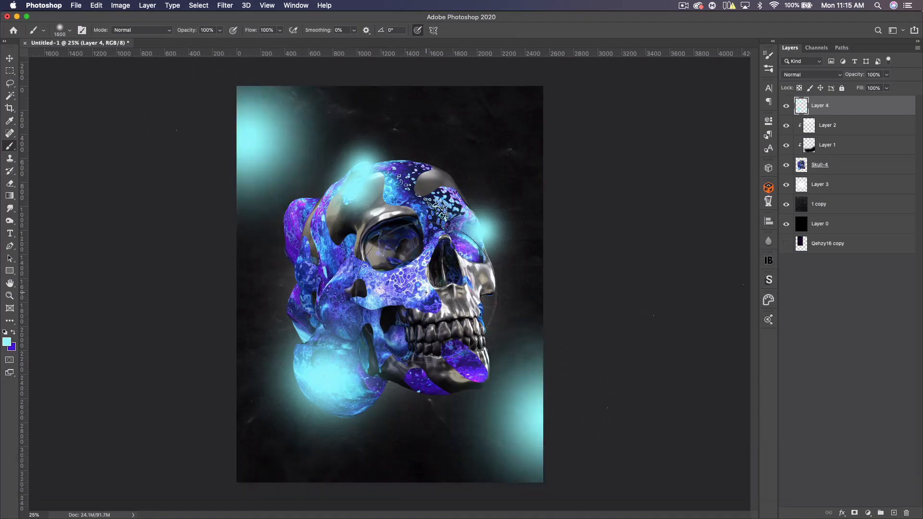
# - Swap to the purple and paint large soft spots on the skull's back, forehead, the canvas's bottom edge and upper-right corner
pyautogui.press('x')
pyautogui.click(308, 270)
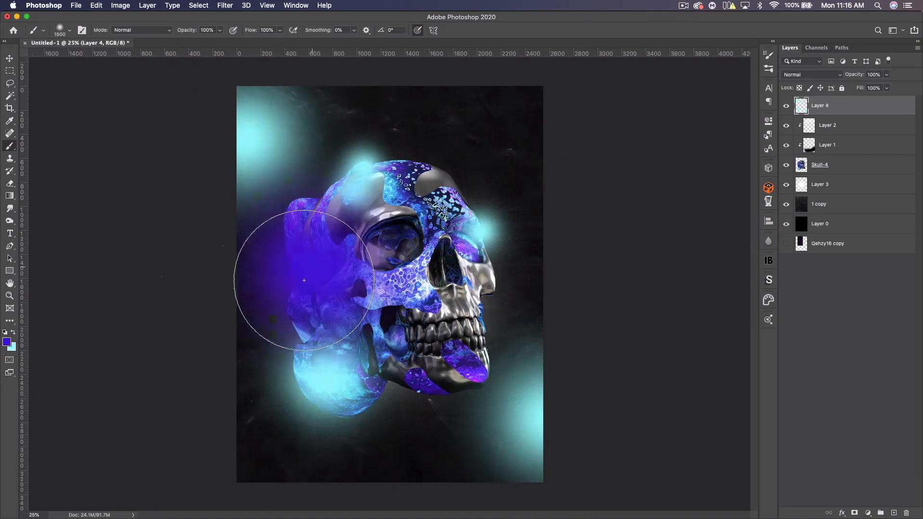
pyautogui.click(429, 180)
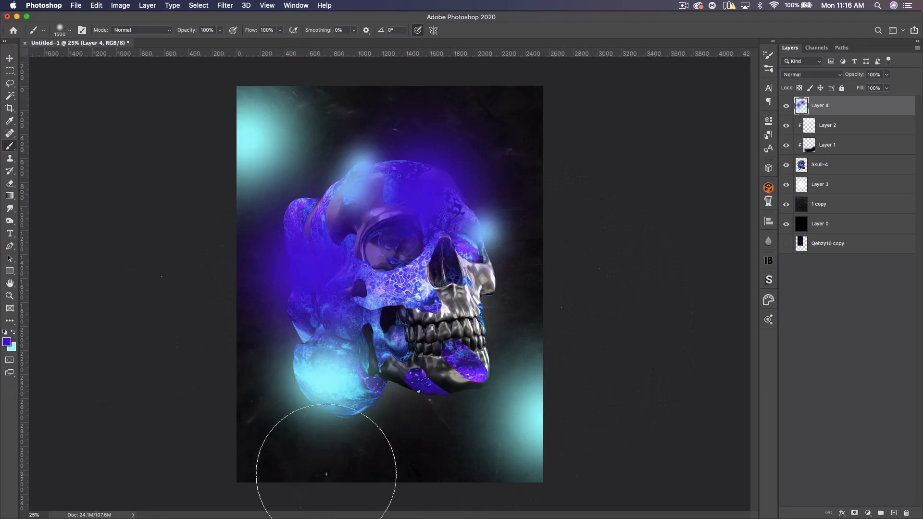
pyautogui.click(344, 473)
pyautogui.click(558, 144)
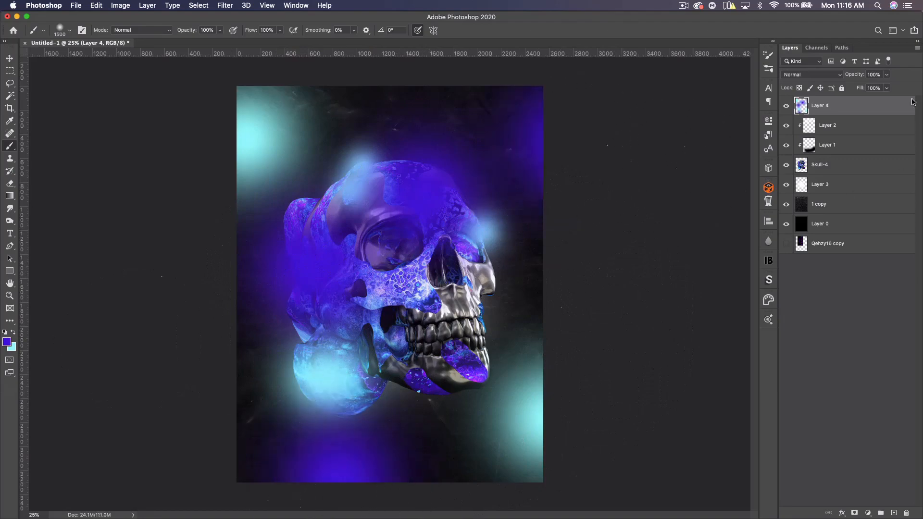
# - Set the blend mode of the painted colour layer, Layer 4, to Screen and its opacity to 35%
pyautogui.click(823, 74)
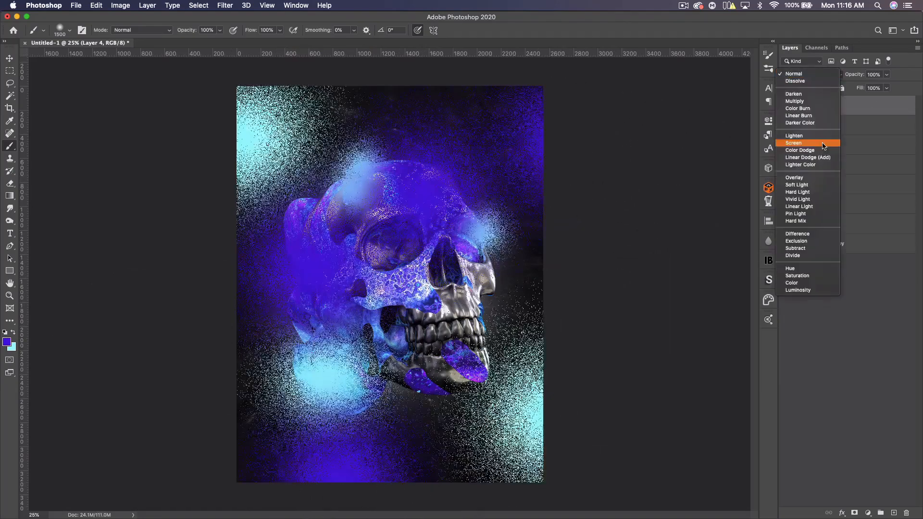
pyautogui.click(801, 140)
pyautogui.moveTo(856, 75); pyautogui.dragTo(826, 76)
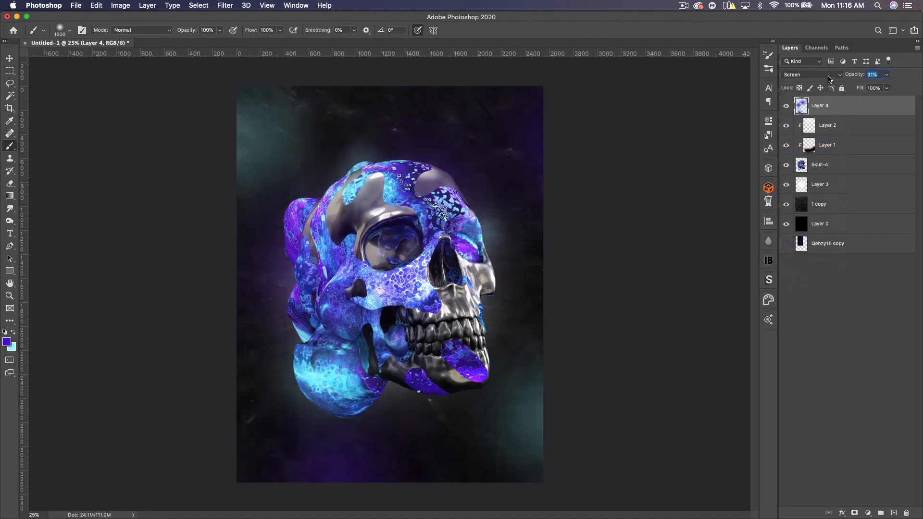
pyautogui.moveTo(827, 76); pyautogui.dragTo(827, 76)
pyautogui.press('super+minus')
pyautogui.press('super+minus')
pyautogui.press('super+minus')
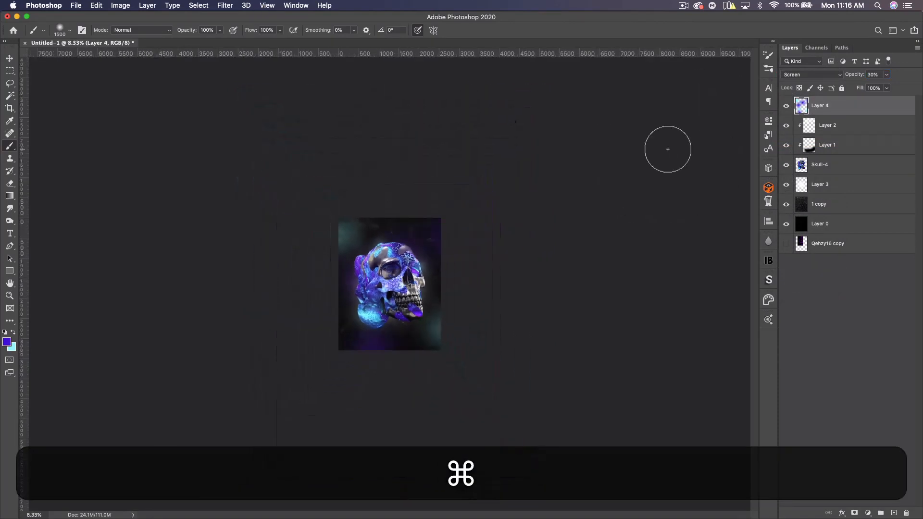
pyautogui.moveTo(855, 79); pyautogui.dragTo(863, 79)
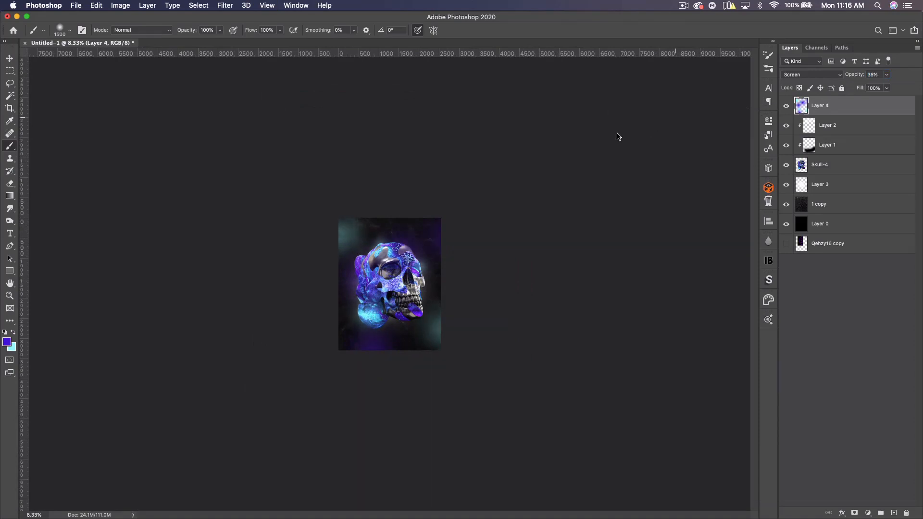
pyautogui.press('super+0')
pyautogui.press('super+minus')
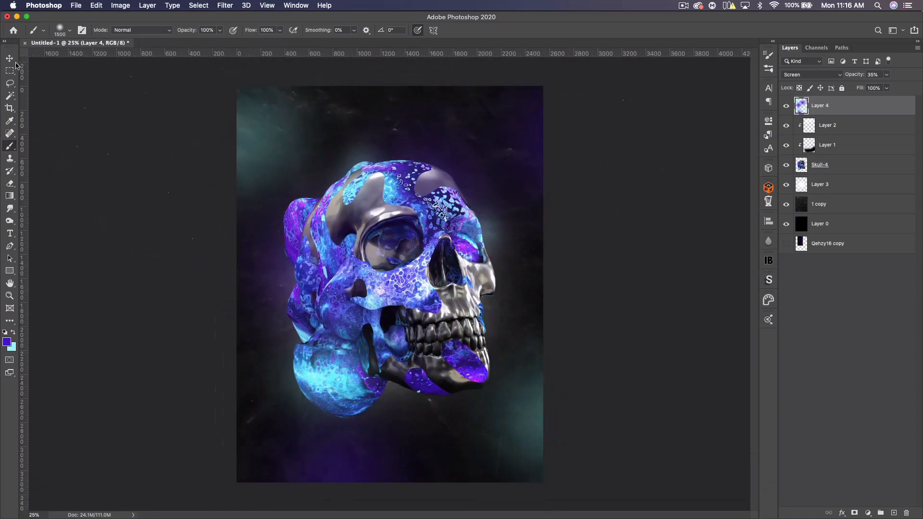
# - Move the Qehzy16 copy smoke layer above Layer 4, make it visible and place the smoke over the skull
pyautogui.press('v')
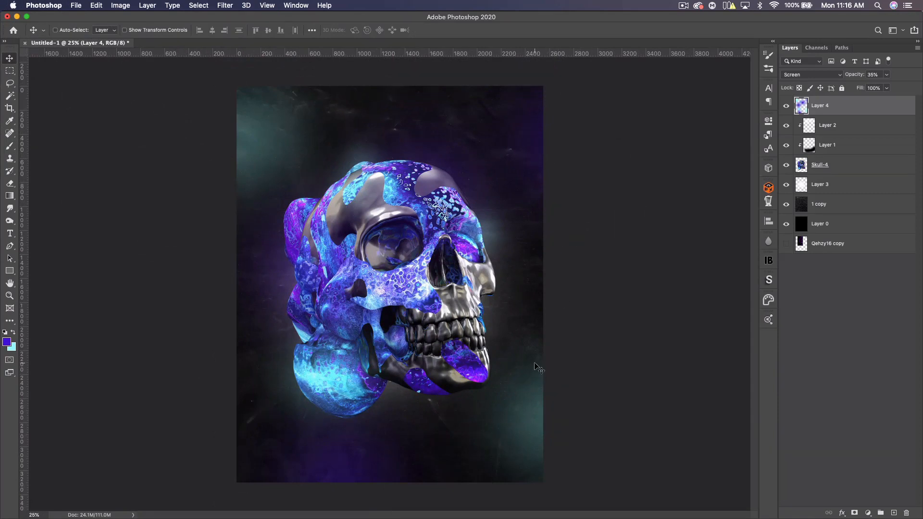
pyautogui.press('super')
pyautogui.press('super+minus')
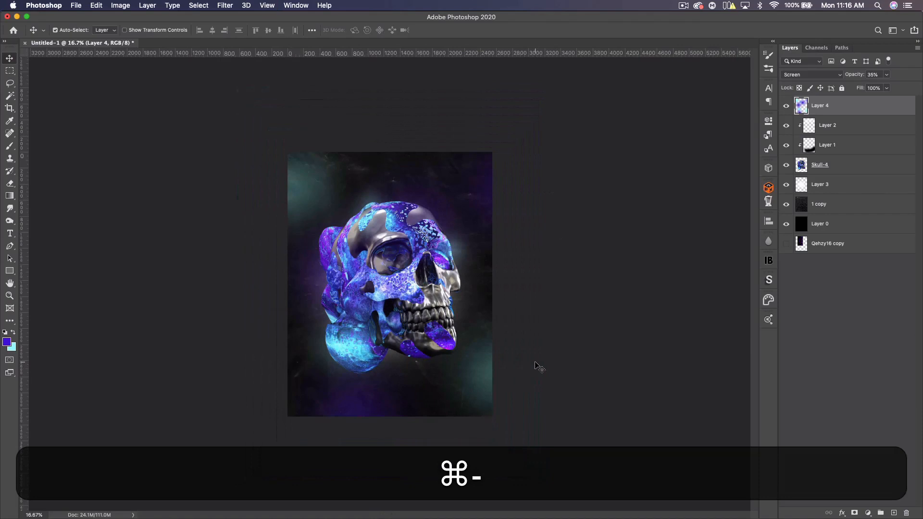
pyautogui.press('super+equal')
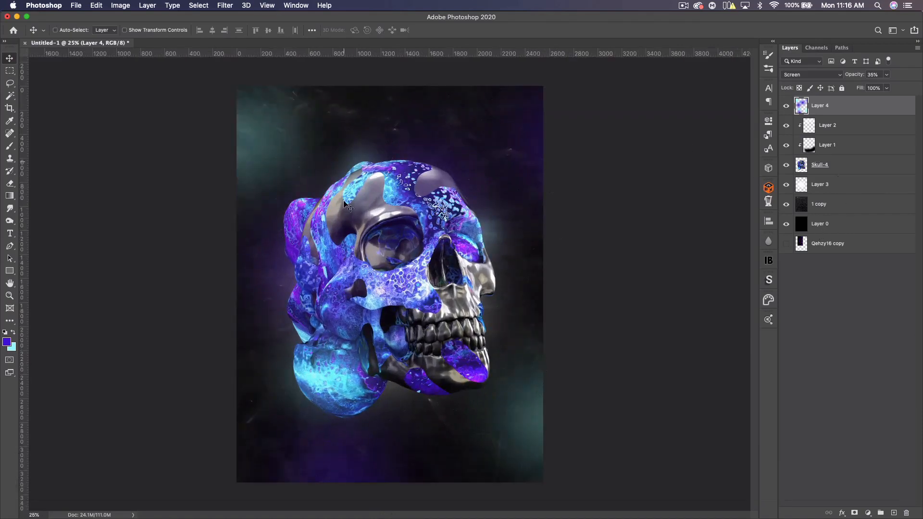
pyautogui.moveTo(820, 250); pyautogui.dragTo(836, 101)
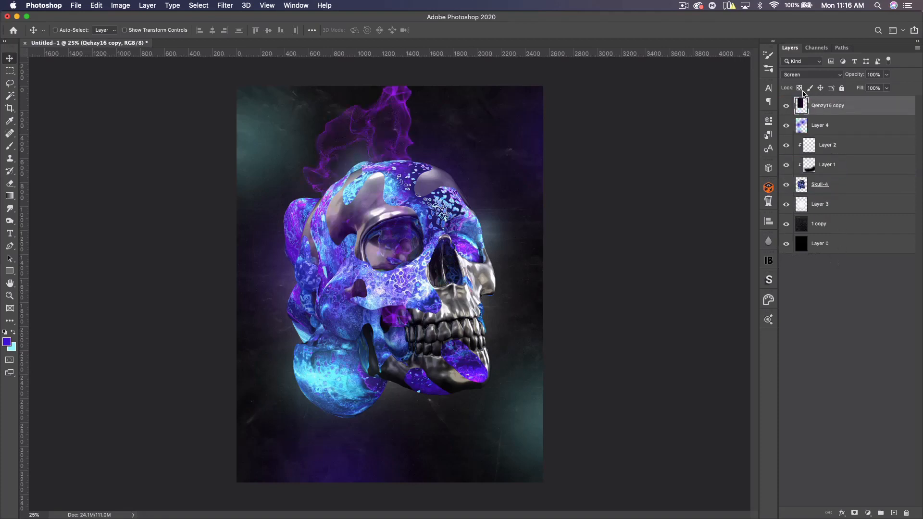
pyautogui.moveTo(406, 121); pyautogui.dragTo(442, 200)
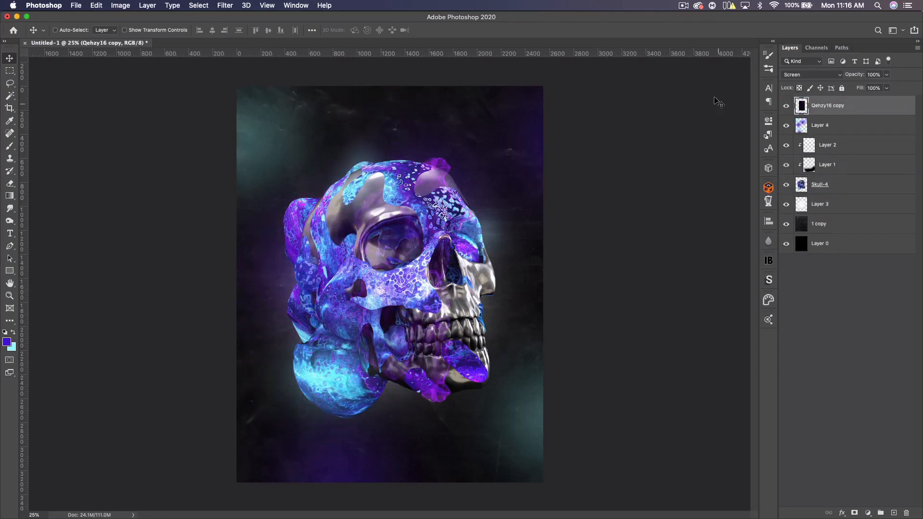
# - Keep the smoke layer's Screen blend mode and move the smoke behind the back edge of the skull
pyautogui.click(812, 76)
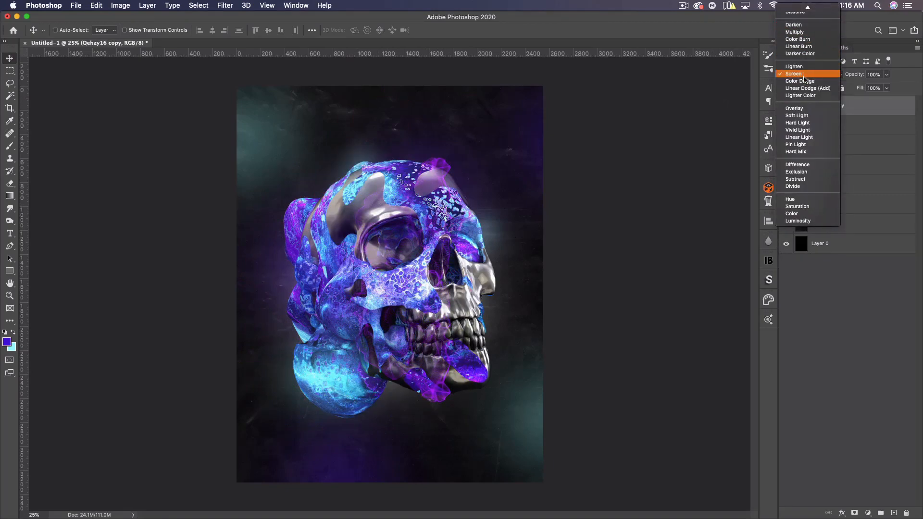
pyautogui.click(798, 74)
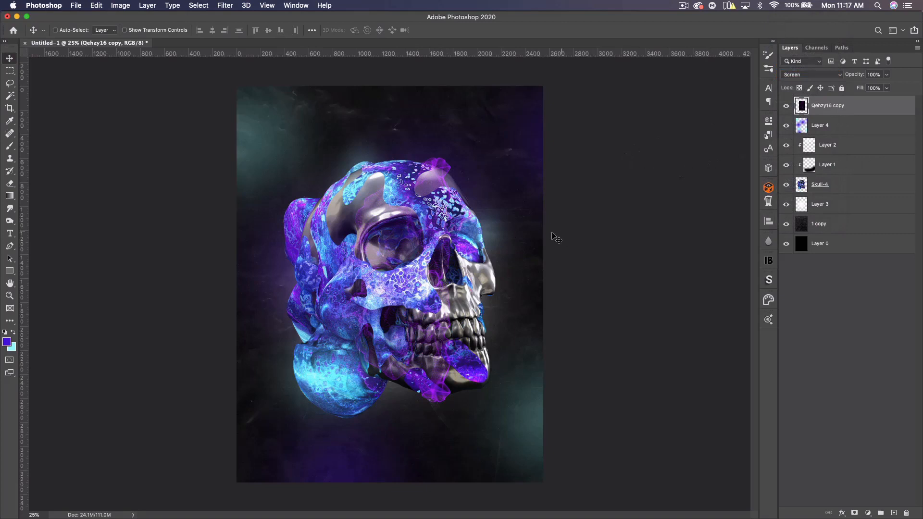
pyautogui.moveTo(390, 275); pyautogui.dragTo(335, 287)
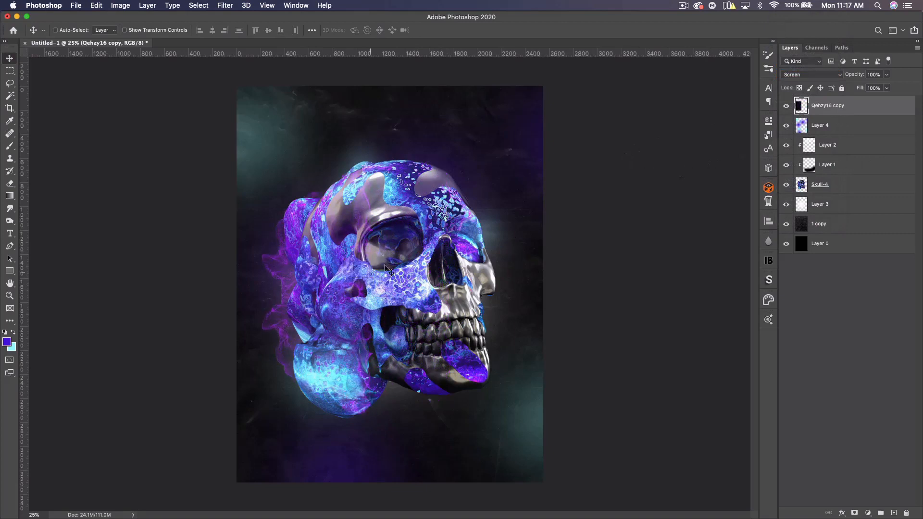
# - Shift the smoke layer's hue by -5 with a Hue/Saturation adjustment
pyautogui.press('super')
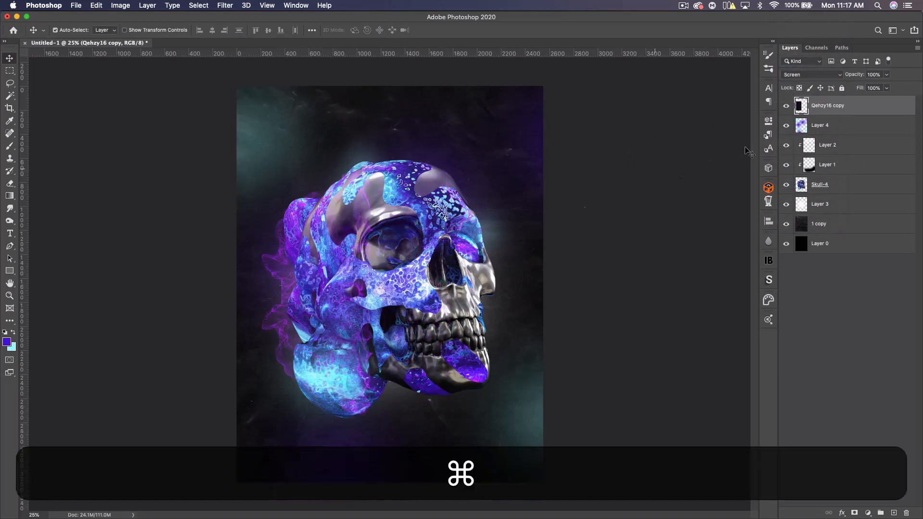
pyautogui.press('super+u')
pyautogui.moveTo(470, 78); pyautogui.dragTo(632, 152)
pyautogui.moveTo(616, 208)
pyautogui.mouseDown()
pyautogui.moveTo(568, 210)
pyautogui.moveTo(614, 213)
pyautogui.mouseUp()
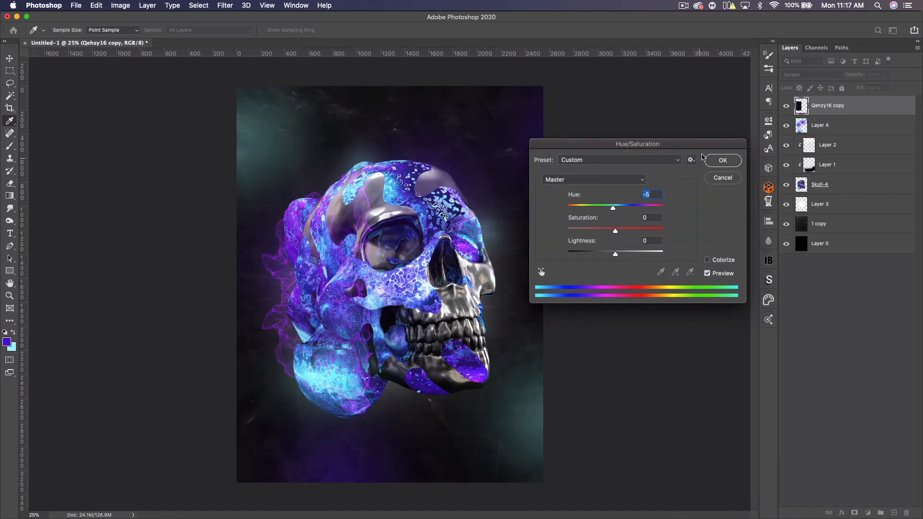
pyautogui.click(726, 168)
# - Reposition the smoke so its wisps stick out behind the skull and below the lower back bulb
pyautogui.press('v')
pyautogui.moveTo(327, 263)
pyautogui.mouseDown()
pyautogui.moveTo(330, 290)
pyautogui.moveTo(320, 250)
pyautogui.mouseUp()
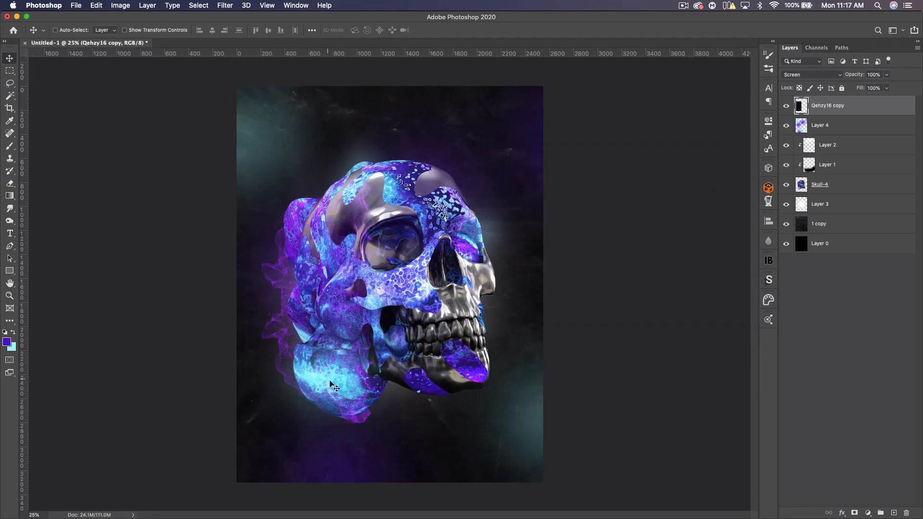
pyautogui.moveTo(337, 347); pyautogui.dragTo(343, 348)
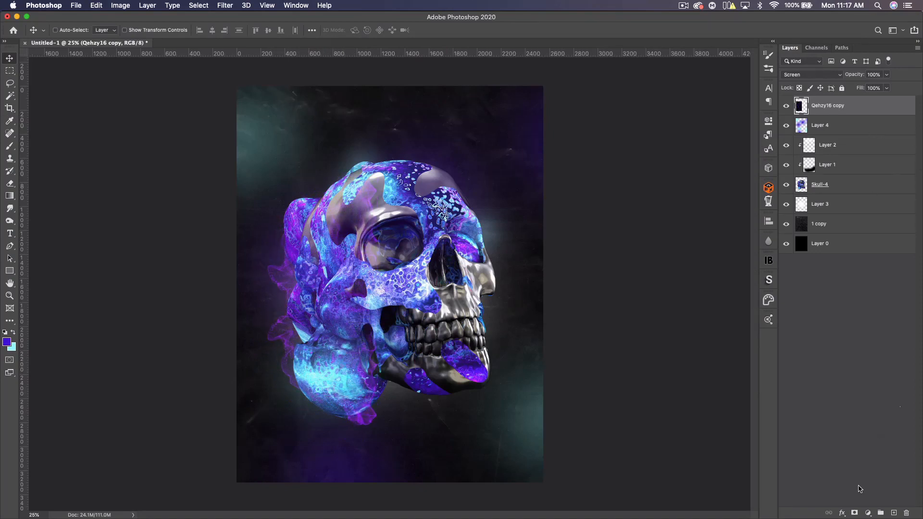
# - Add a layer mask to the smoke layer and activate the Brush tool with black as the foreground colour
pyautogui.click(854, 513)
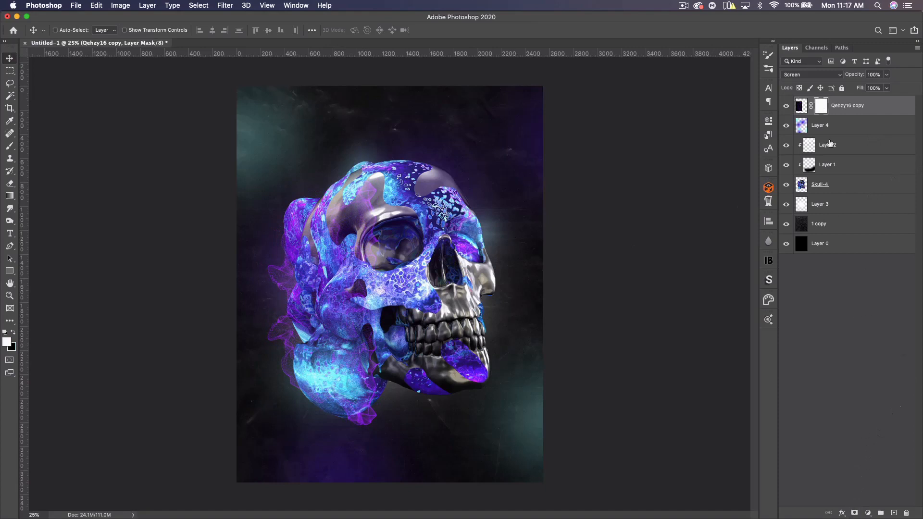
pyautogui.click(10, 145)
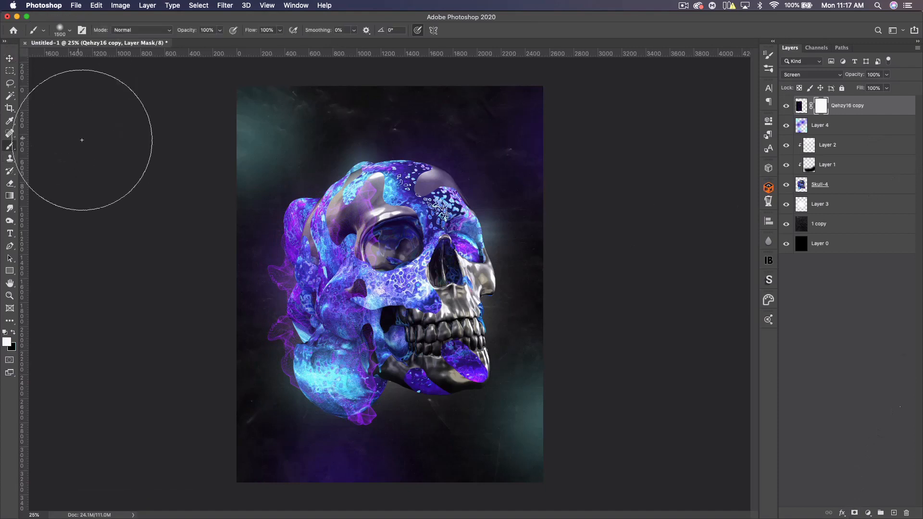
pyautogui.click(14, 331)
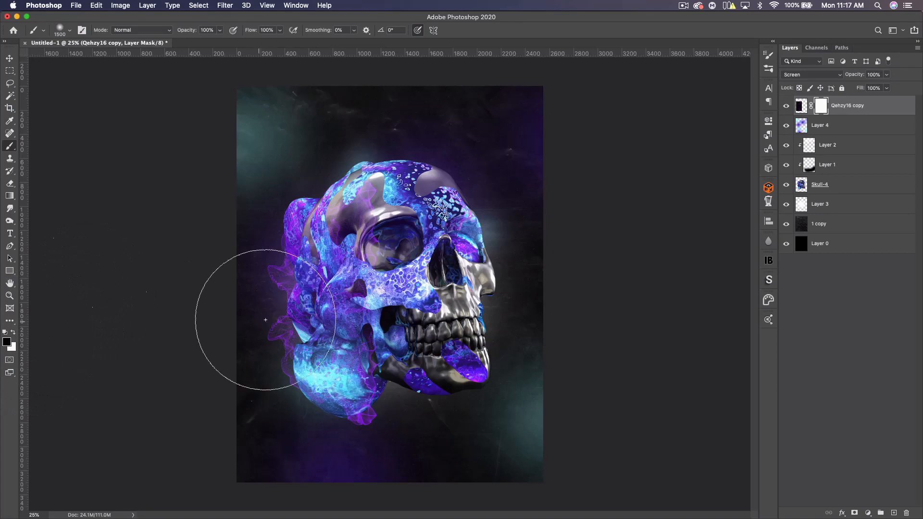
# - Mask out the smoke over the skull's eye socket, lower bulb and back using a soft 500 px black brush
pyautogui.press('[')
pyautogui.press('[')
pyautogui.press('[')
pyautogui.press('[')
pyautogui.press('[')
pyautogui.press('[')
pyautogui.press('[')
pyautogui.press('[')
pyautogui.press('[')
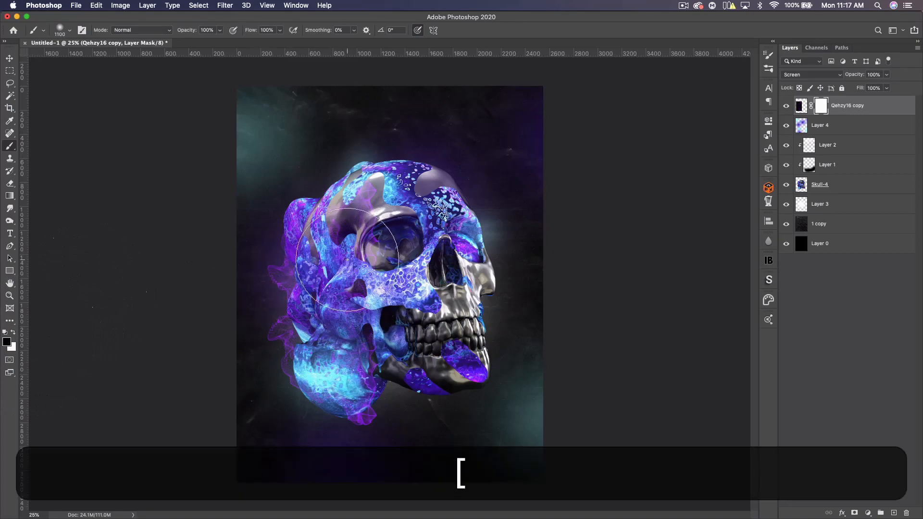
pyautogui.press(']')
pyautogui.press('[')
pyautogui.press('[')
pyautogui.moveTo(371, 239); pyautogui.dragTo(375, 269)
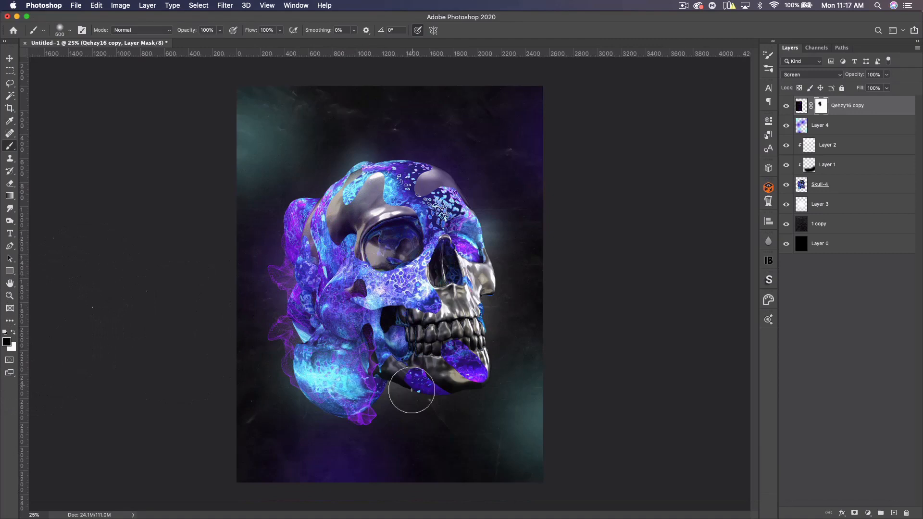
pyautogui.moveTo(353, 377); pyautogui.dragTo(323, 373)
pyautogui.moveTo(318, 317)
pyautogui.mouseDown()
pyautogui.moveTo(307, 308)
pyautogui.moveTo(315, 299)
pyautogui.moveTo(308, 235)
pyautogui.mouseUp()
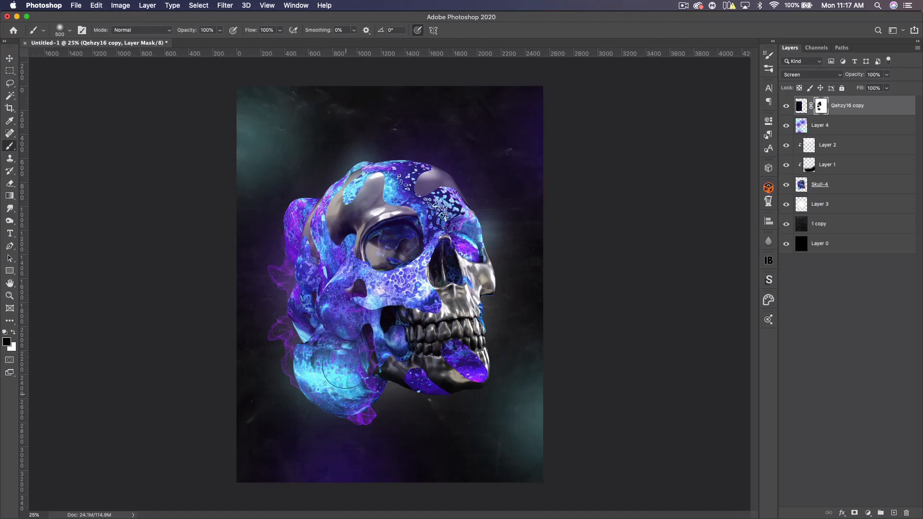
# - Compare the poster with the masked smoke layer hidden and shown
pyautogui.click(9, 58)
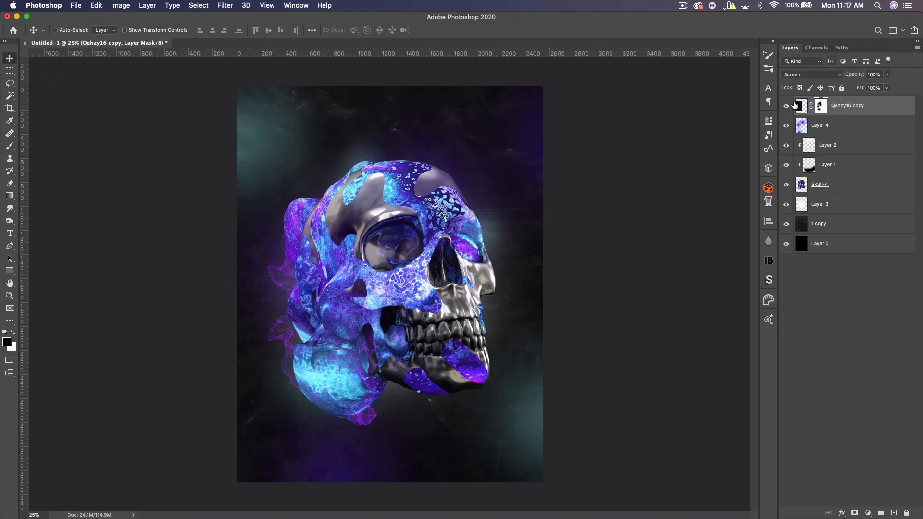
pyautogui.press('super+minus')
pyautogui.press('super+minus')
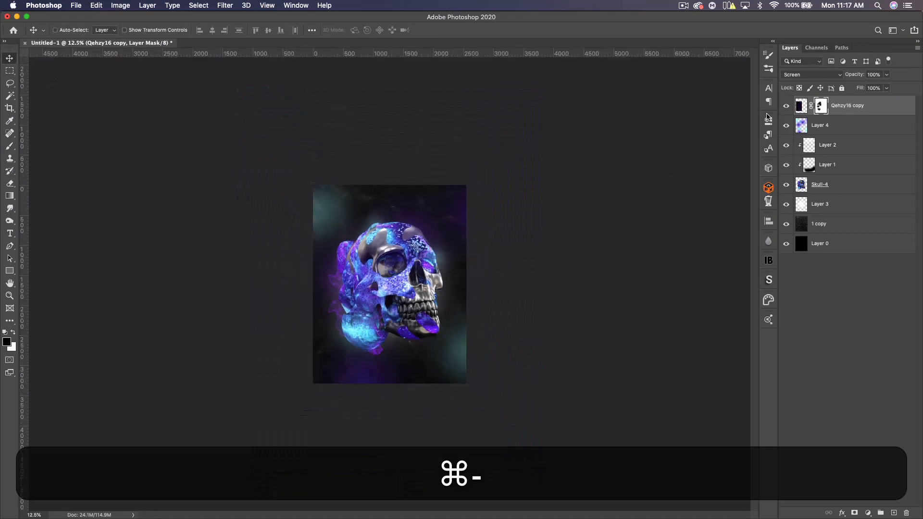
pyautogui.click(786, 106)
pyautogui.click(785, 106)
pyautogui.click(786, 106)
pyautogui.click(785, 106)
pyautogui.click(785, 106)
pyautogui.click(785, 106)
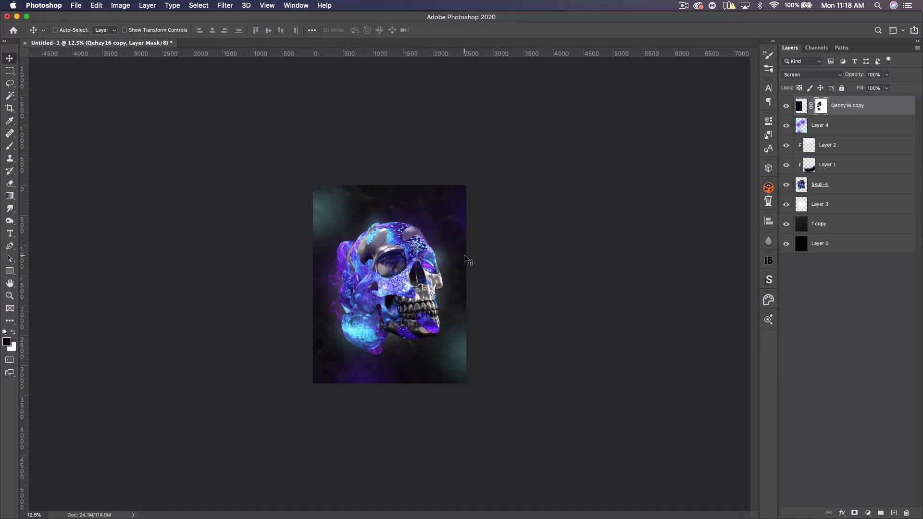
pyautogui.press('super+plus')
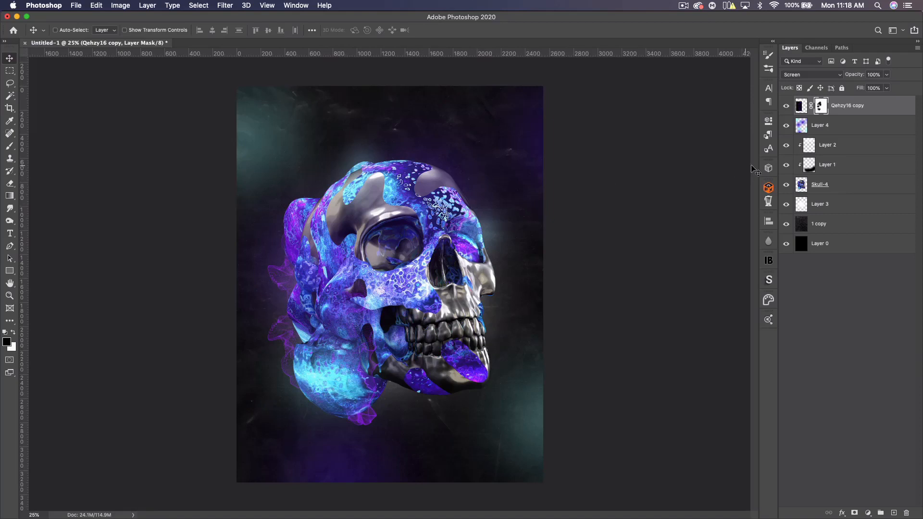
# - Copy a narrow vertical strip of the Skull-4 layer near the back of the skull and paste it above the smoke layer
pyautogui.click(839, 191)
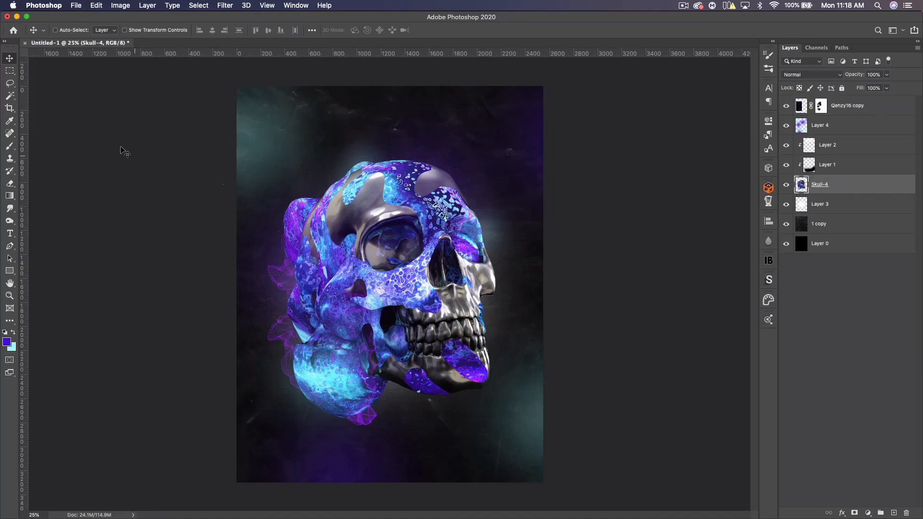
pyautogui.click(11, 73)
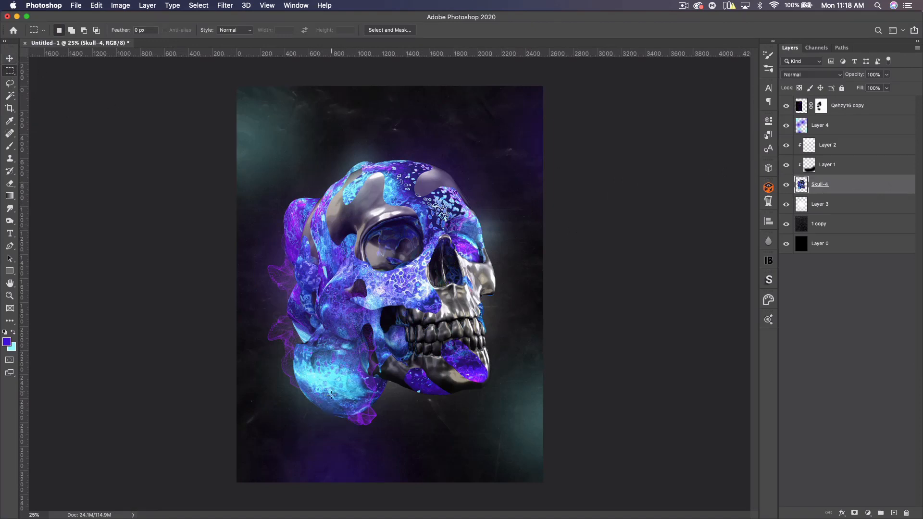
pyautogui.moveTo(351, 414); pyautogui.dragTo(329, 266)
pyautogui.moveTo(314, 224); pyautogui.dragTo(323, 405)
pyautogui.moveTo(324, 406); pyautogui.dragTo(325, 402)
pyautogui.press('super+c')
pyautogui.click(859, 114)
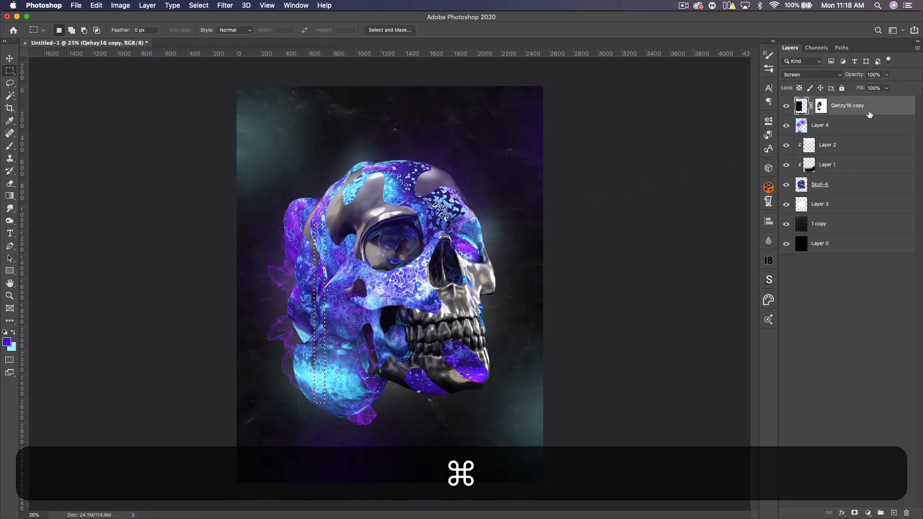
pyautogui.press('super+v')
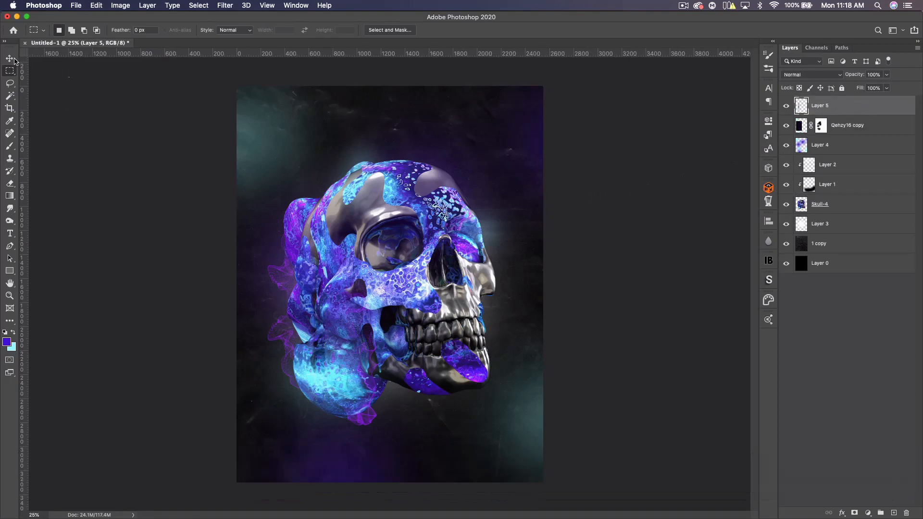
# - Move the pasted strip to the poster's upper right edge and place a duplicate straight below it
pyautogui.press('v')
pyautogui.moveTo(363, 366); pyautogui.dragTo(546, 279)
pyautogui.moveTo(497, 237); pyautogui.dragTo(539, 189)
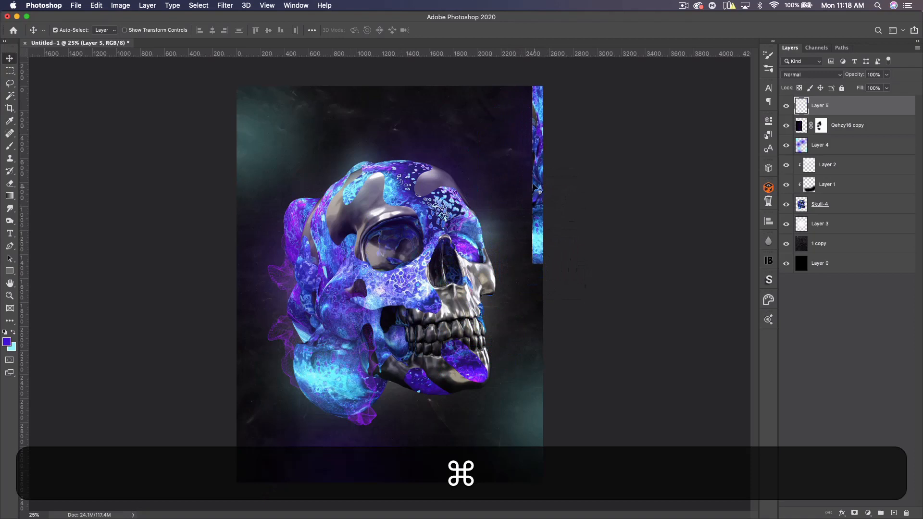
pyautogui.press('super+j')
pyautogui.keyDown('shift'); pyautogui.keyDown('super'); pyautogui.moveTo(540, 152); pyautogui.dragTo(545, 317); pyautogui.keyUp('super'); pyautogui.keyUp('shift')
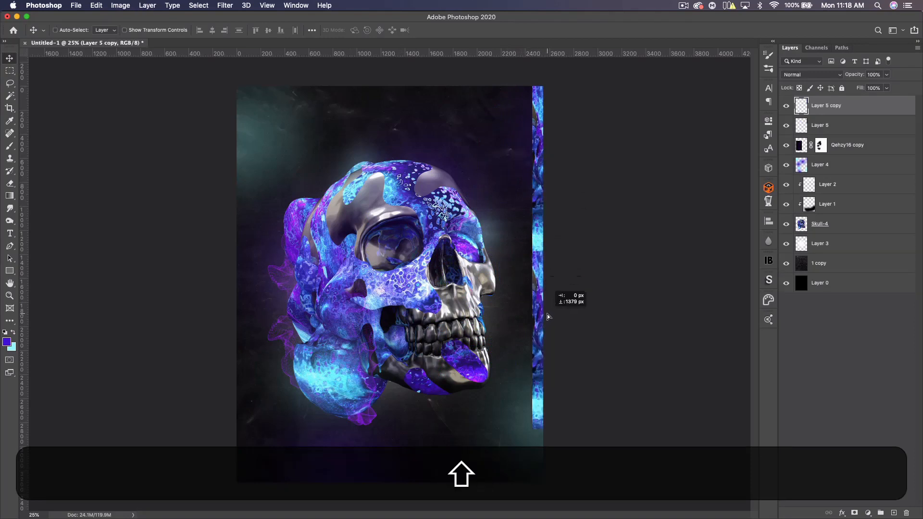
# - Duplicate the strip again, rotate the copy 180°, and place it to fill the lower end of the right edge
pyautogui.press('super')
pyautogui.press('super+j')
pyautogui.keyDown('shift'); pyautogui.keyDown('super'); pyautogui.moveTo(541, 251); pyautogui.dragTo(543, 363); pyautogui.keyUp('super'); pyautogui.keyUp('shift')
pyautogui.press('shift+super+t')
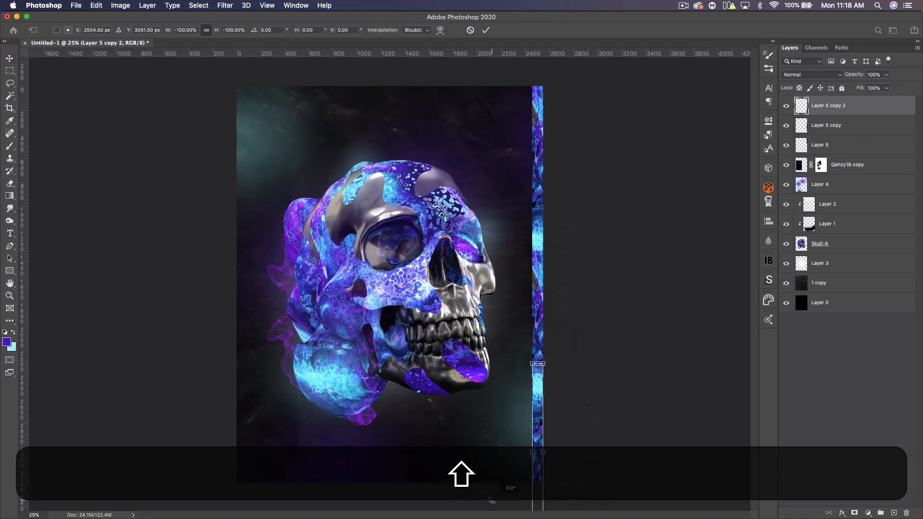
pyautogui.press('Return')
pyautogui.keyDown('shift'); pyautogui.moveTo(549, 384); pyautogui.dragTo(544, 399); pyautogui.keyUp('shift')
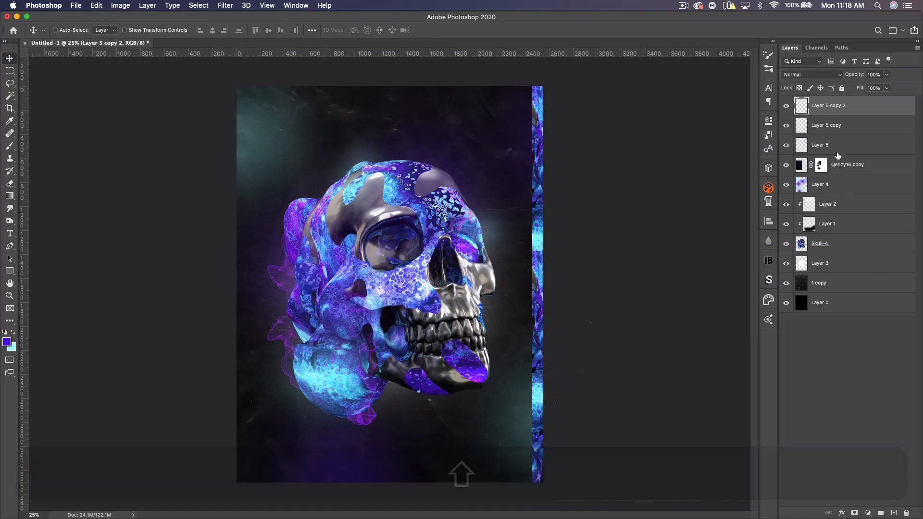
# - Flip the middle strip on the right edge, Layer 5 copy, horizontally
pyautogui.click(846, 127)
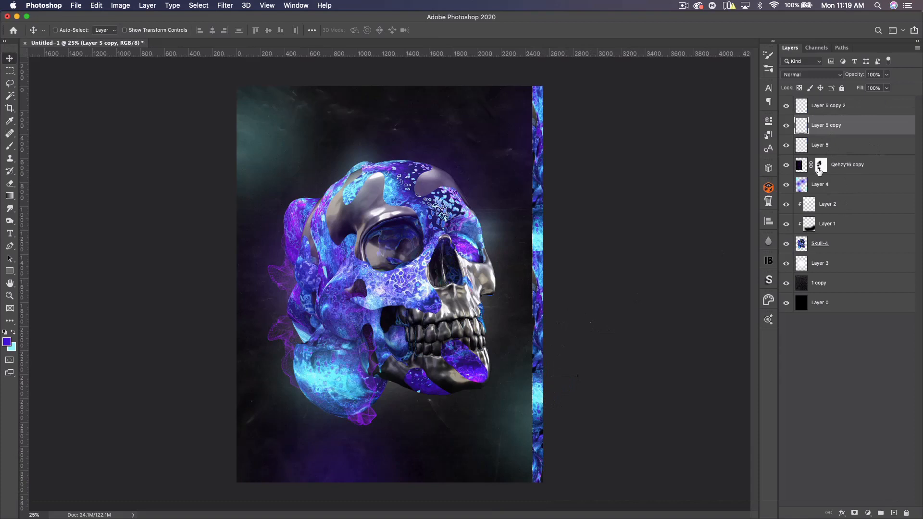
pyautogui.press('super+t')
pyautogui.rightClick(545, 285)
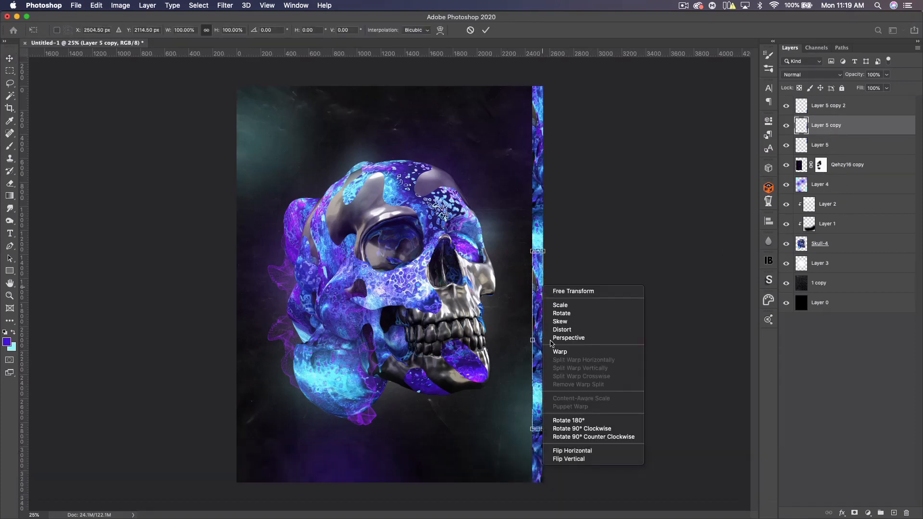
pyautogui.click(577, 448)
pyautogui.press('Return')
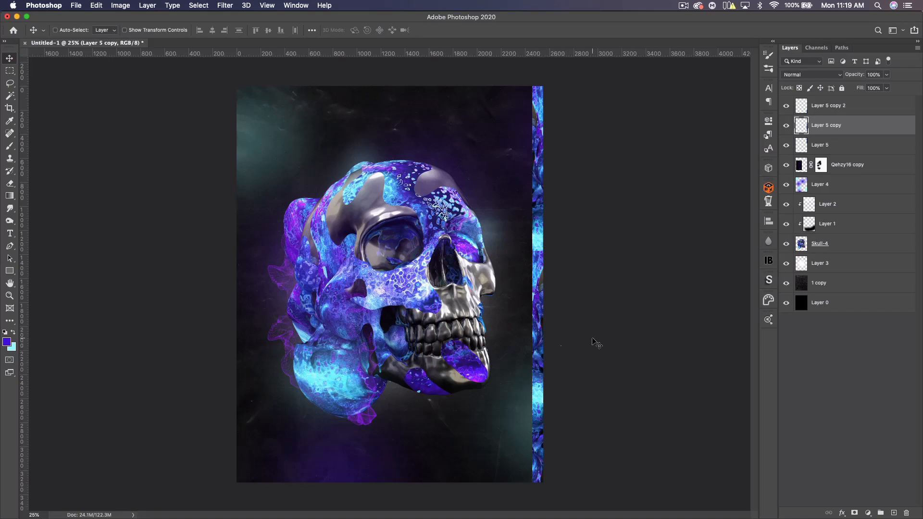
# - Shift the middle and lower strips slightly upward along the right edge to blend their joins
pyautogui.press('super+minus')
pyautogui.press('super+minus')
pyautogui.press('super+minus')
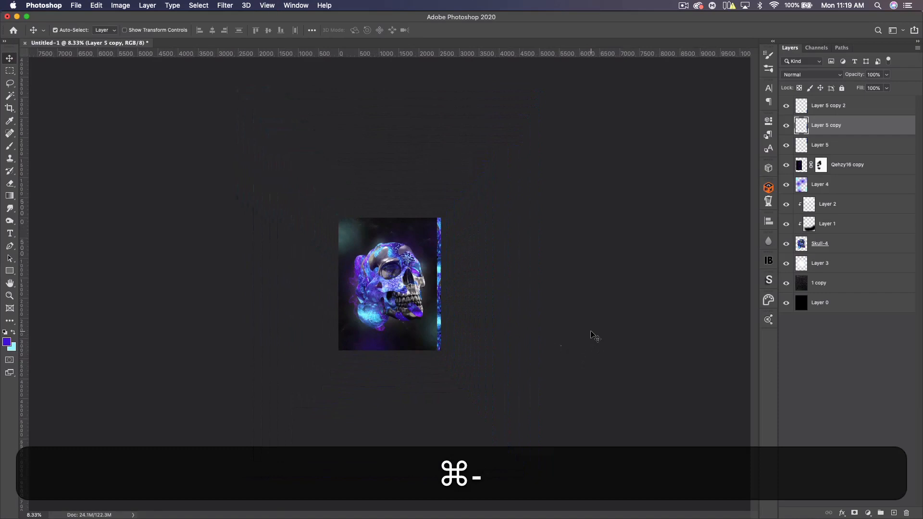
pyautogui.press('super+equal')
pyautogui.press('super+equal')
pyautogui.press('super+equal')
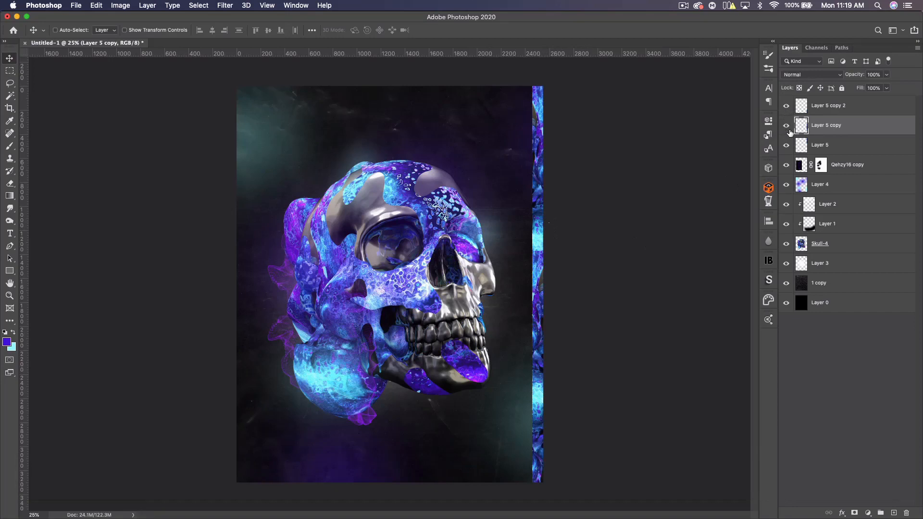
pyautogui.keyDown('shift'); pyautogui.moveTo(543, 308); pyautogui.dragTo(542, 281); pyautogui.keyUp('shift')
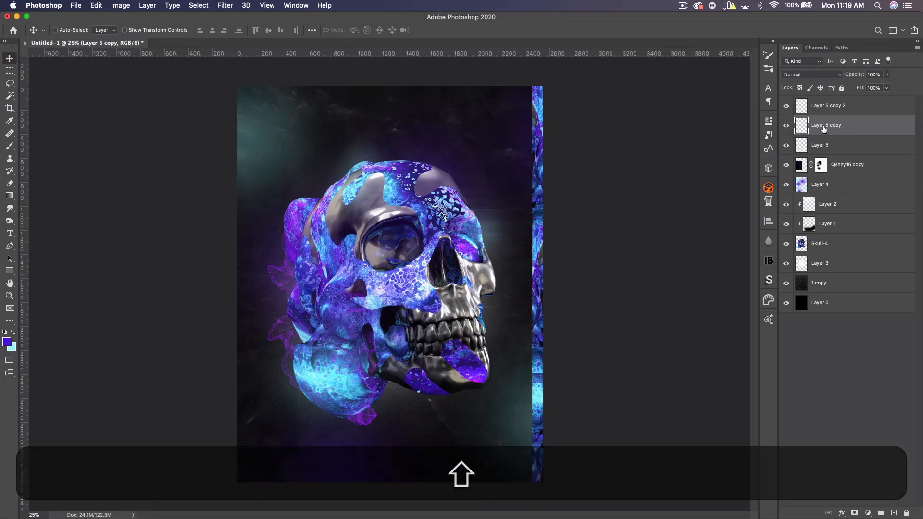
pyautogui.click(827, 106)
pyautogui.keyDown('shift'); pyautogui.moveTo(552, 384); pyautogui.dragTo(550, 367); pyautogui.keyUp('shift')
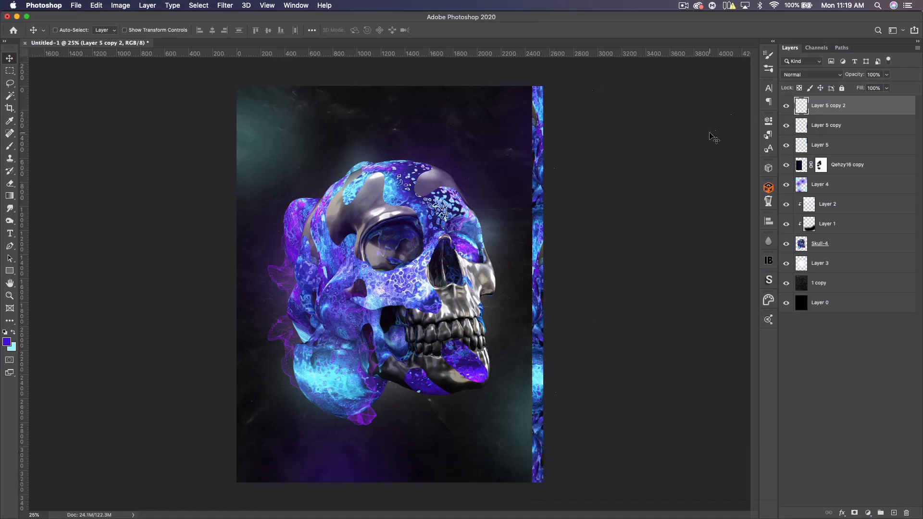
# - Merge the three strip layers into one and place the merged layer directly beneath Skull-4
pyautogui.keyDown('shift'); pyautogui.click(830, 142); pyautogui.keyUp('shift')
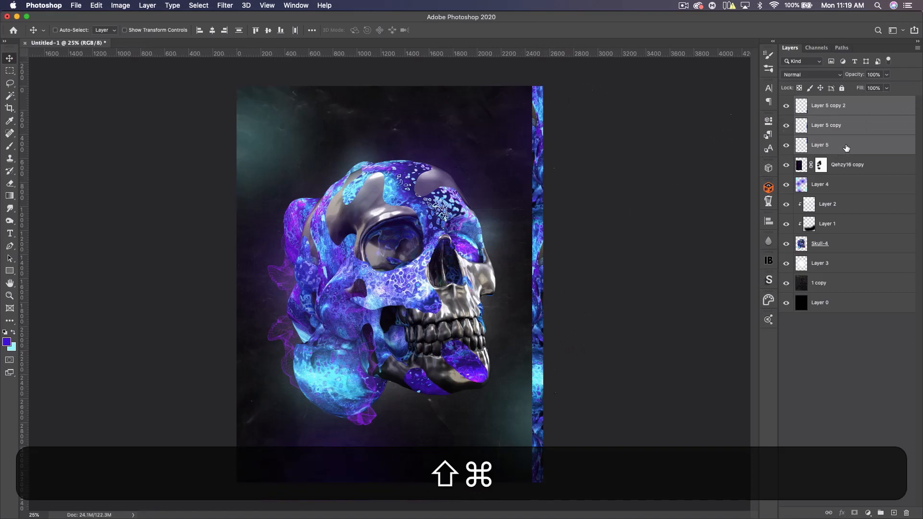
pyautogui.press('super+e')
pyautogui.moveTo(837, 105); pyautogui.dragTo(840, 219)
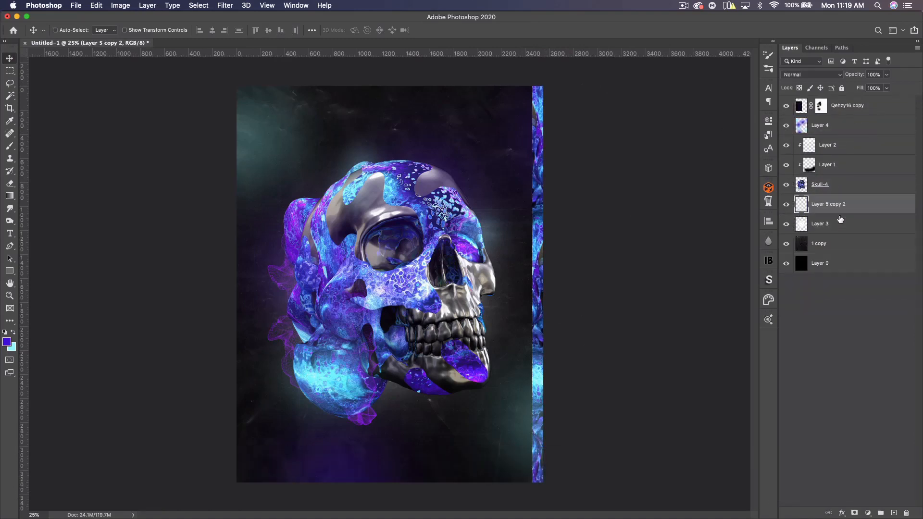
pyautogui.click(785, 126)
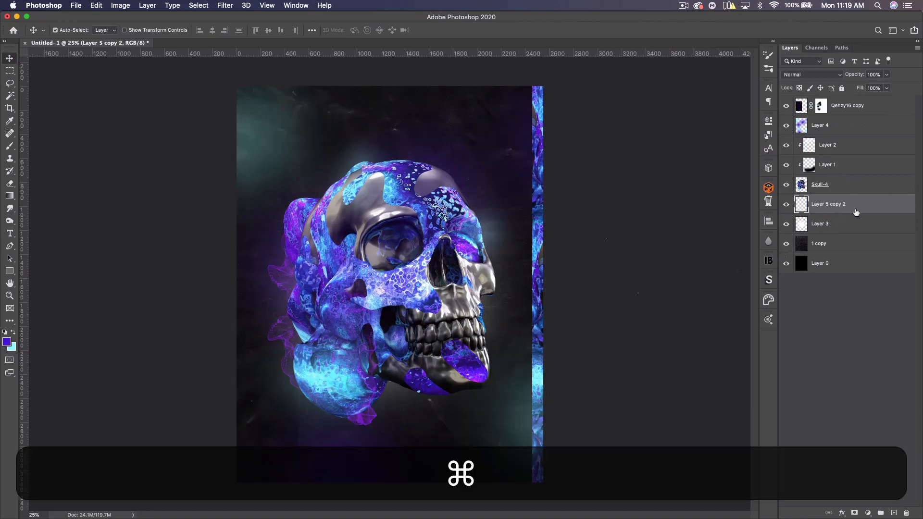
# - Duplicate the merged border strip, rotate the copy to horizontal, and place it along the poster's lower left edge
pyautogui.hotkey('ctrl', 'j')
pyautogui.hotkey('ctrl', 't')
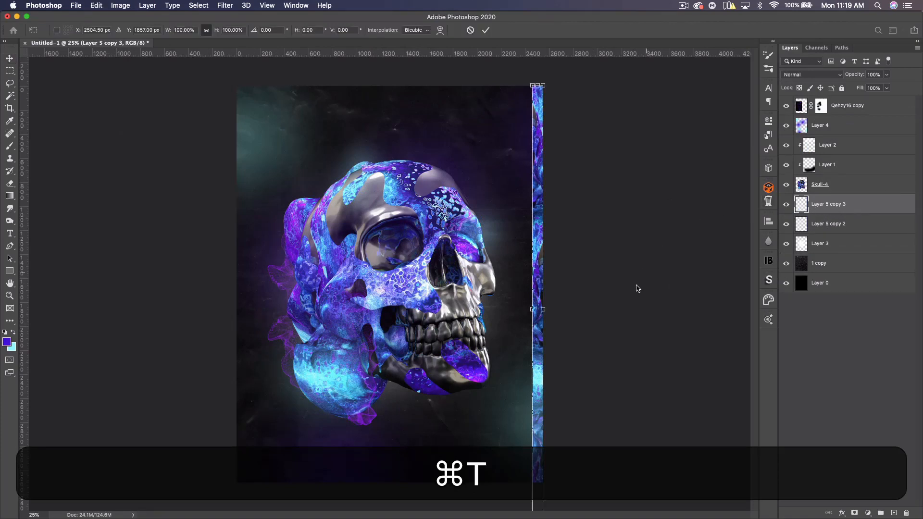
pyautogui.keyDown('shift'); pyautogui.moveTo(598, 323); pyautogui.dragTo(306, 90); pyautogui.keyUp('shift')
pyautogui.press('Return')
pyautogui.moveTo(362, 93); pyautogui.dragTo(353, 477)
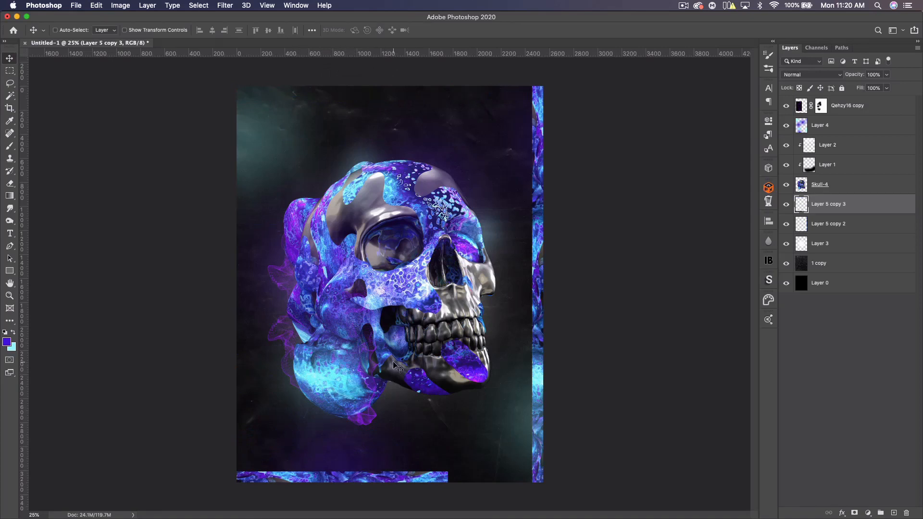
# - Rotate the horizontal strip end for end and slide it a little left along the bottom edge
pyautogui.press('super+t')
pyautogui.keyDown('shift'); pyautogui.moveTo(462, 465); pyautogui.dragTo(137, 476); pyautogui.keyUp('shift')
pyautogui.press('Return')
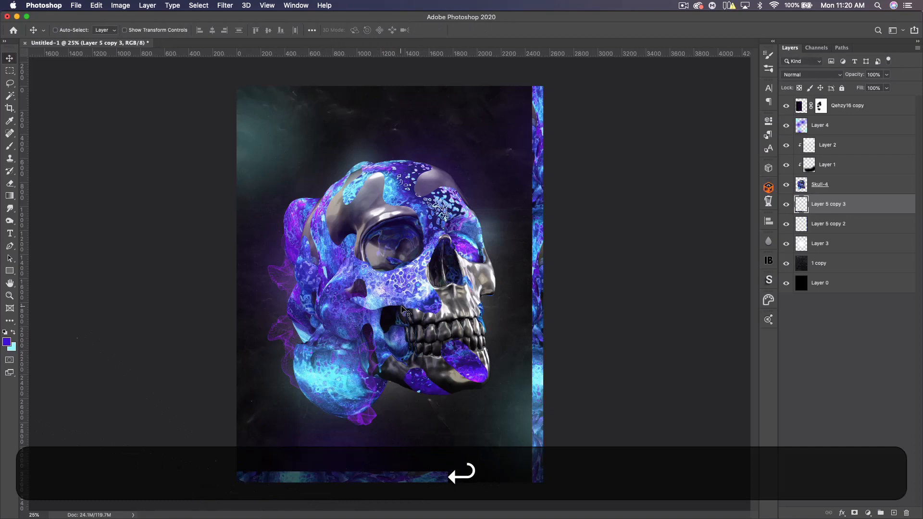
pyautogui.keyDown('shift'); pyautogui.moveTo(410, 424); pyautogui.dragTo(390, 427); pyautogui.keyUp('shift')
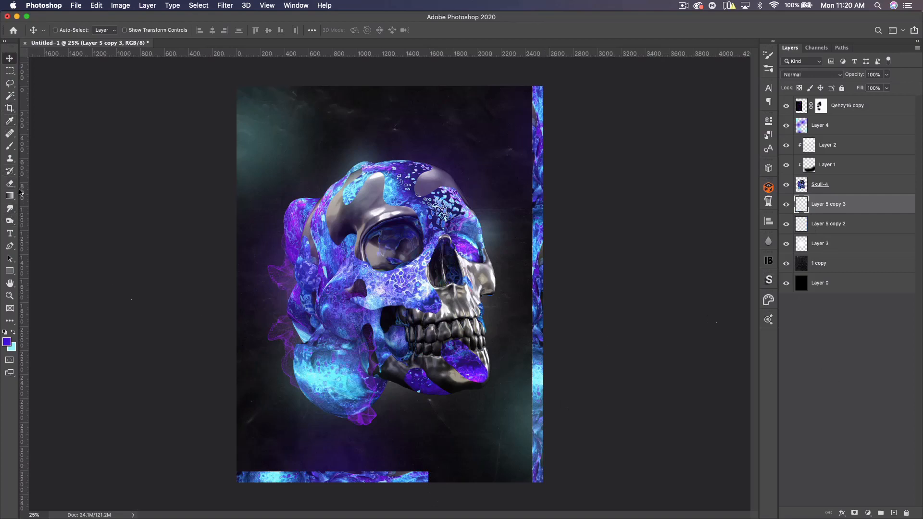
# - Draw a closed four-point Pen path around the right end of the bottom strip with a diagonal left side
pyautogui.click(10, 245)
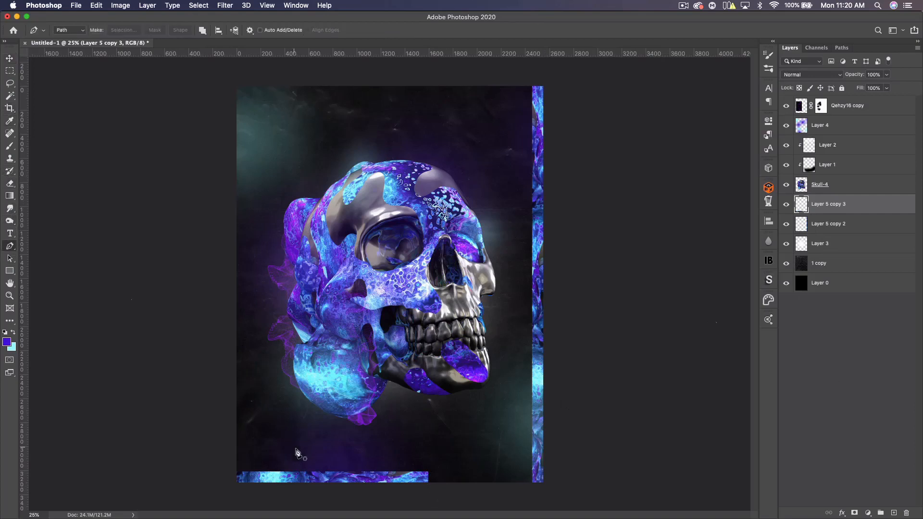
pyautogui.press('shift')
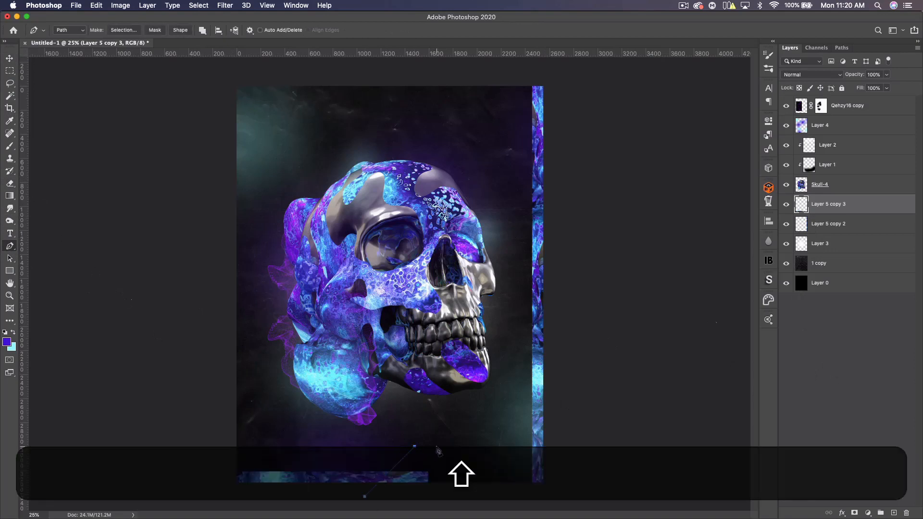
pyautogui.click(450, 500)
pyautogui.click(364, 496)
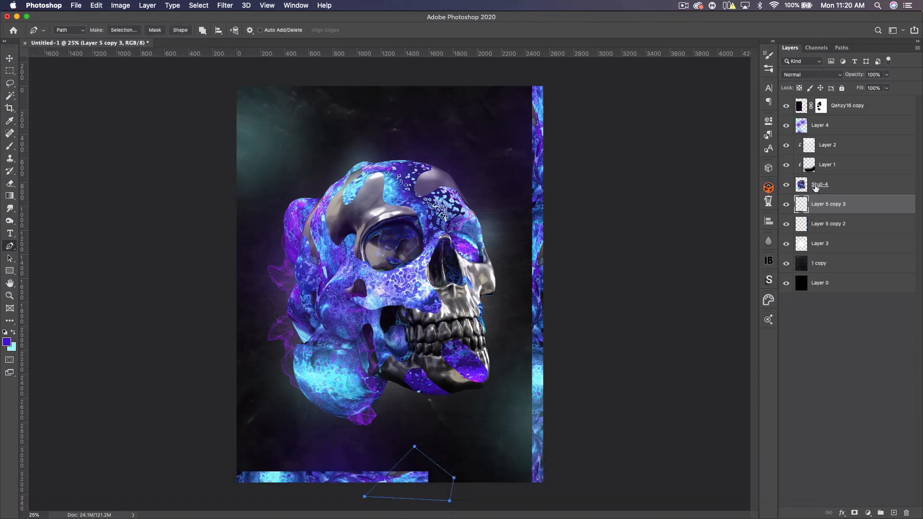
# - Add a layer mask to the bottom strip, fill the path with black to cut its end diagonally, and delete the path
pyautogui.click(854, 513)
pyautogui.rightClick(362, 376)
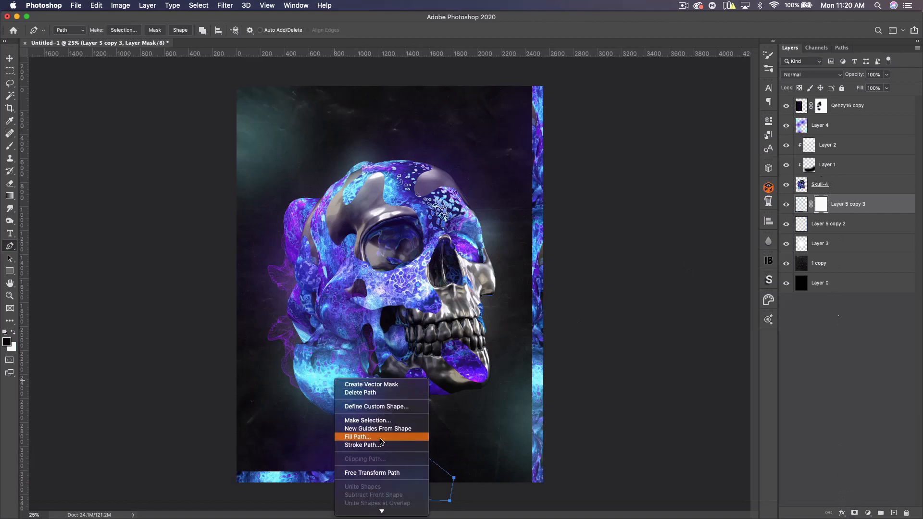
pyautogui.click(380, 437)
pyautogui.click(495, 212)
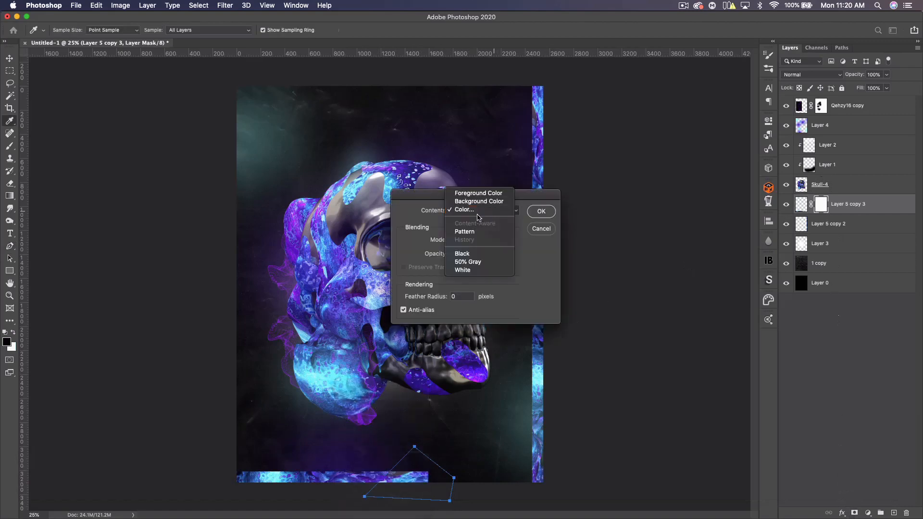
pyautogui.click(474, 254)
pyautogui.click(541, 211)
pyautogui.press('p')
pyautogui.rightClick(484, 505)
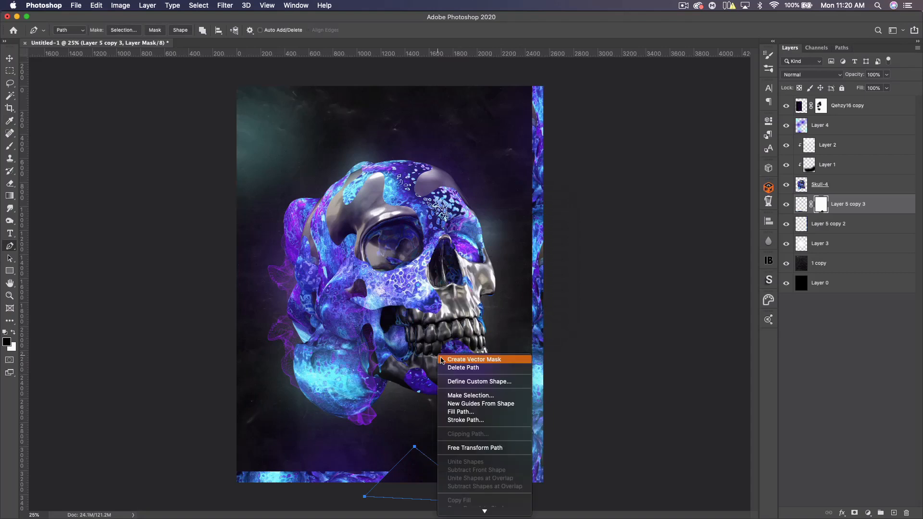
pyautogui.click(475, 367)
# - Slide the diagonally cut bottom strip right along the poster's bottom edge
pyautogui.click(10, 59)
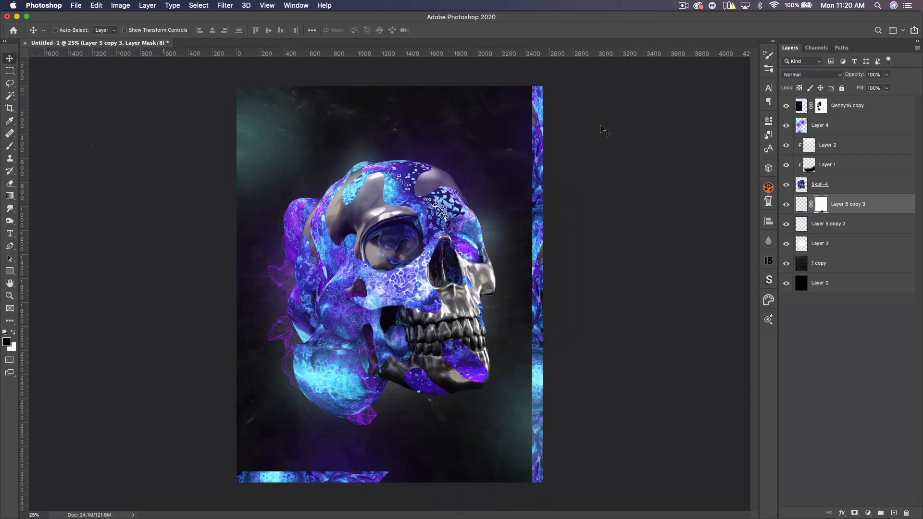
pyautogui.keyDown('shift'); pyautogui.moveTo(419, 435); pyautogui.dragTo(460, 436); pyautogui.keyUp('shift')
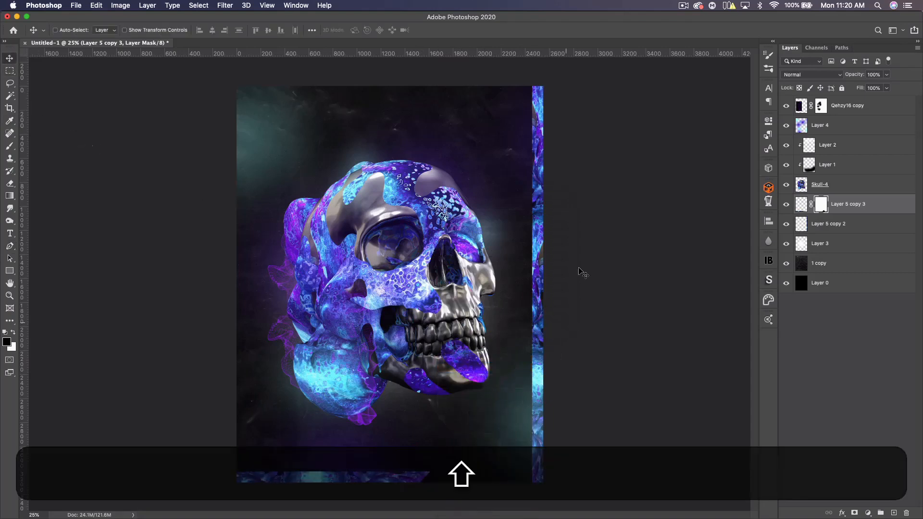
pyautogui.press('super+minus')
pyautogui.press('super+minus')
pyautogui.press('super+minus')
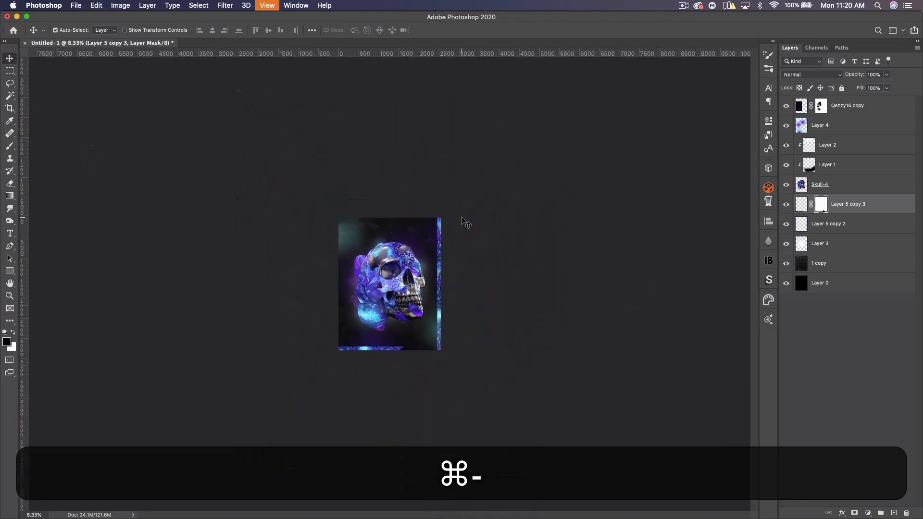
pyautogui.press('super+equal')
pyautogui.press('super+equal')
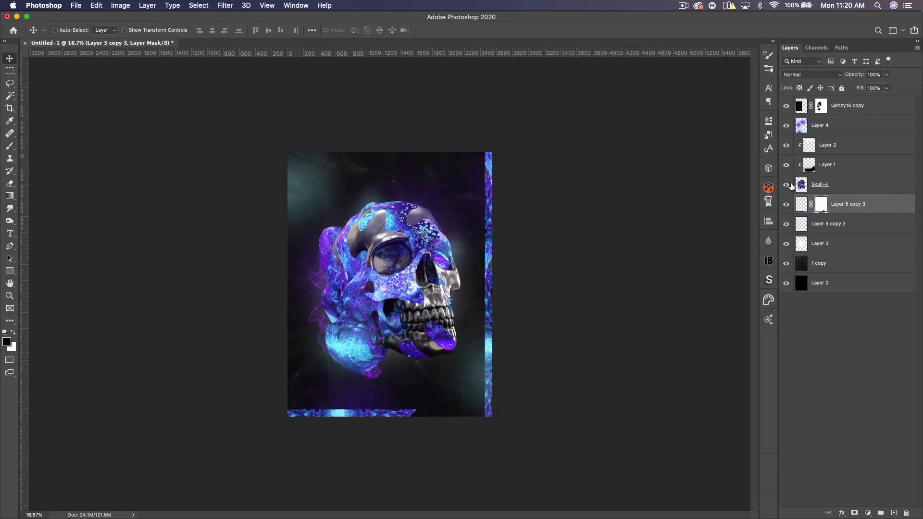
# - Open Liquify on the Skull-4 layer and smear the forehead, cheekbone and jaw textures with a size 90 Forward Warp brush
pyautogui.click(854, 188)
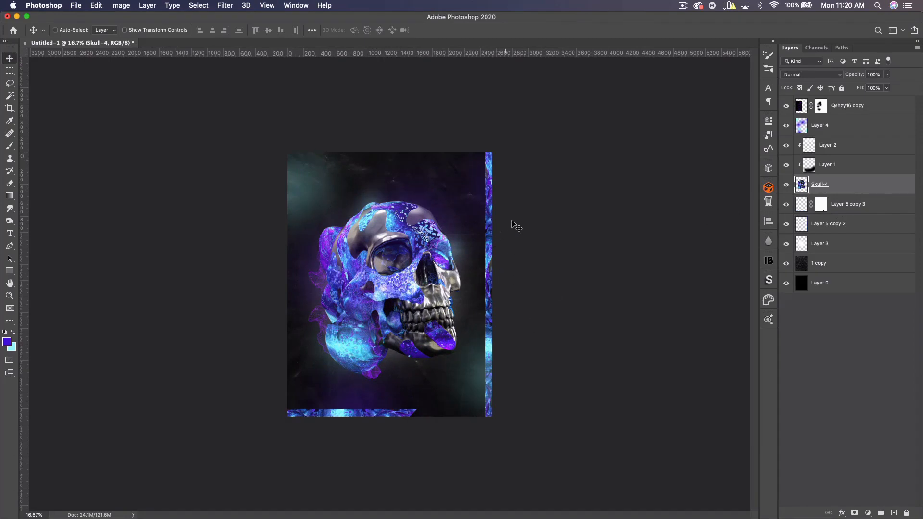
pyautogui.click(229, 4)
pyautogui.click(249, 84)
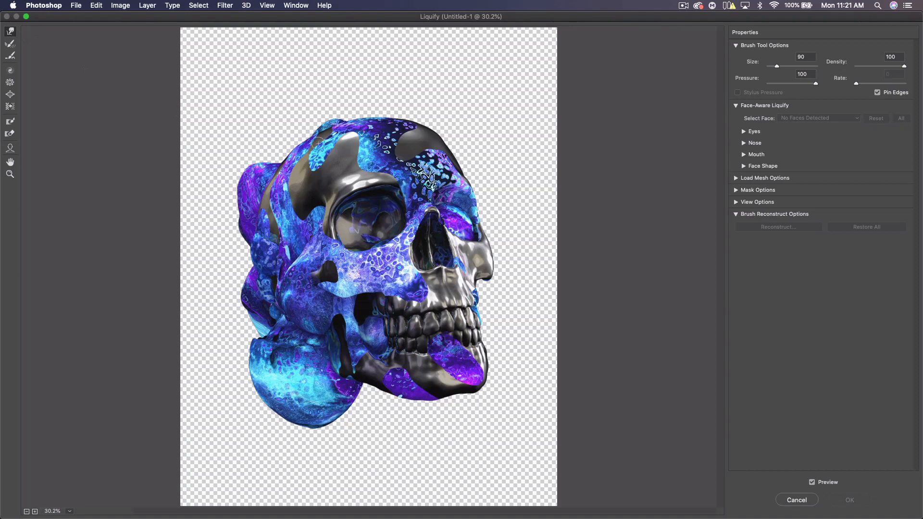
pyautogui.moveTo(387, 164)
pyautogui.mouseDown()
pyautogui.moveTo(377, 135)
pyautogui.moveTo(351, 126)
pyautogui.moveTo(385, 140)
pyautogui.moveTo(405, 169)
pyautogui.moveTo(449, 183)
pyautogui.moveTo(428, 195)
pyautogui.mouseUp()
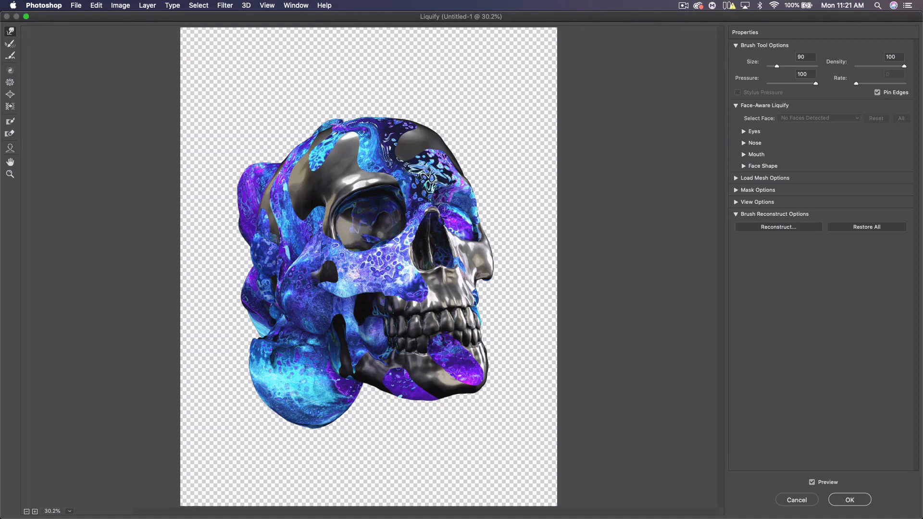
pyautogui.moveTo(397, 259)
pyautogui.mouseDown()
pyautogui.moveTo(419, 278)
pyautogui.moveTo(436, 274)
pyautogui.mouseUp()
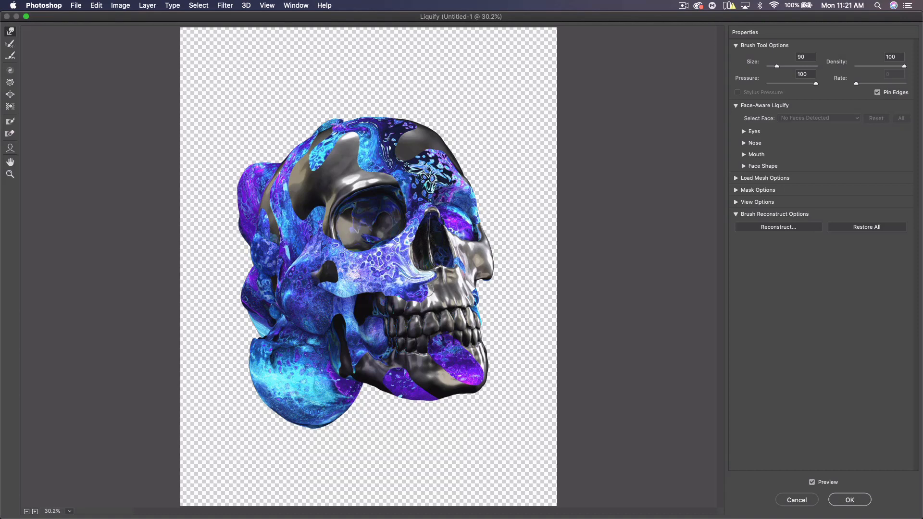
pyautogui.moveTo(420, 294); pyautogui.dragTo(426, 311)
pyautogui.moveTo(446, 367)
pyautogui.mouseDown()
pyautogui.moveTo(387, 389)
pyautogui.moveTo(356, 381)
pyautogui.mouseUp()
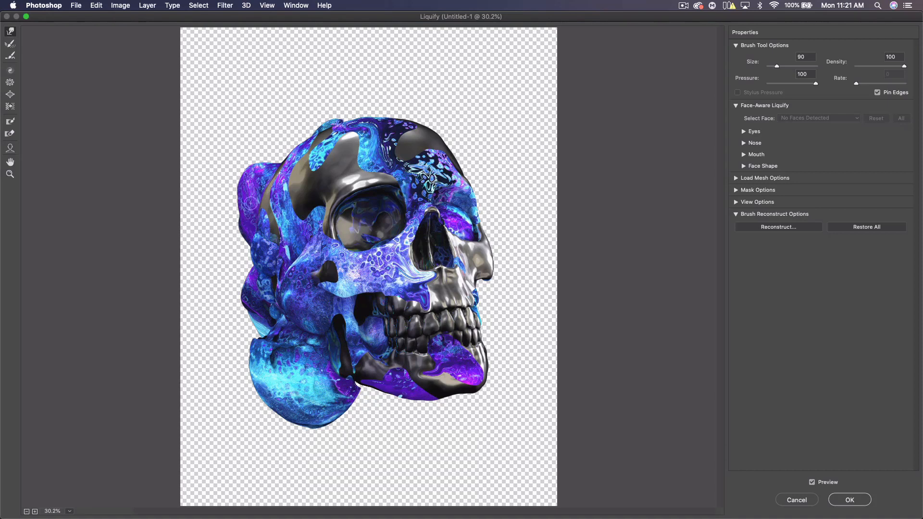
# - Pull paint-like drips down from the lumps at the back of the skull and the underside of the lower bulb
pyautogui.moveTo(253, 179); pyautogui.dragTo(240, 244)
pyautogui.press('super+z')
pyautogui.moveTo(243, 245); pyautogui.dragTo(244, 259)
pyautogui.moveTo(247, 298)
pyautogui.mouseDown()
pyautogui.moveTo(246, 321)
pyautogui.moveTo(262, 336)
pyautogui.moveTo(264, 381)
pyautogui.moveTo(286, 400)
pyautogui.mouseUp()
pyautogui.moveTo(296, 378)
pyautogui.mouseDown()
pyautogui.moveTo(295, 438)
pyautogui.moveTo(327, 427)
pyautogui.mouseUp()
pyautogui.moveTo(351, 397); pyautogui.dragTo(351, 412)
pyautogui.moveTo(318, 323); pyautogui.dragTo(317, 354)
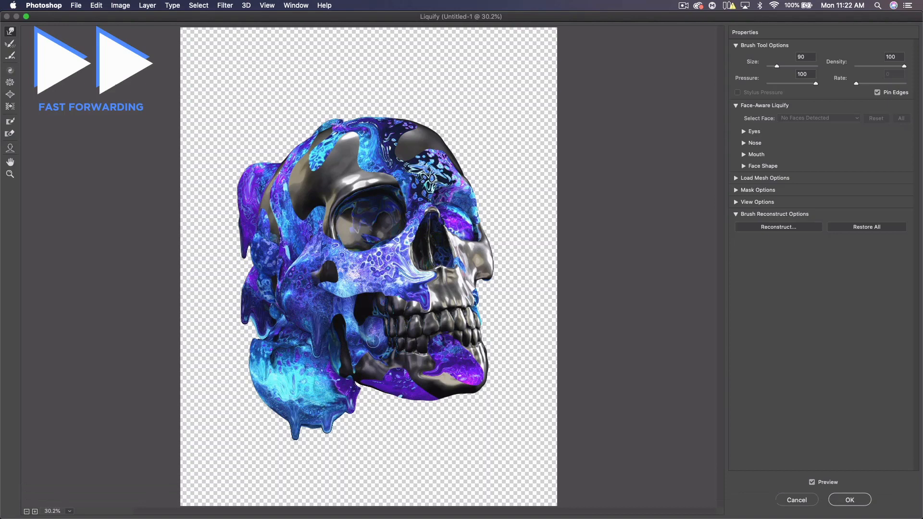
# - Warp drips below the cheekbone and from the far brow, and smear the texture beside the large eye socket
pyautogui.moveTo(350, 295); pyautogui.dragTo(351, 315)
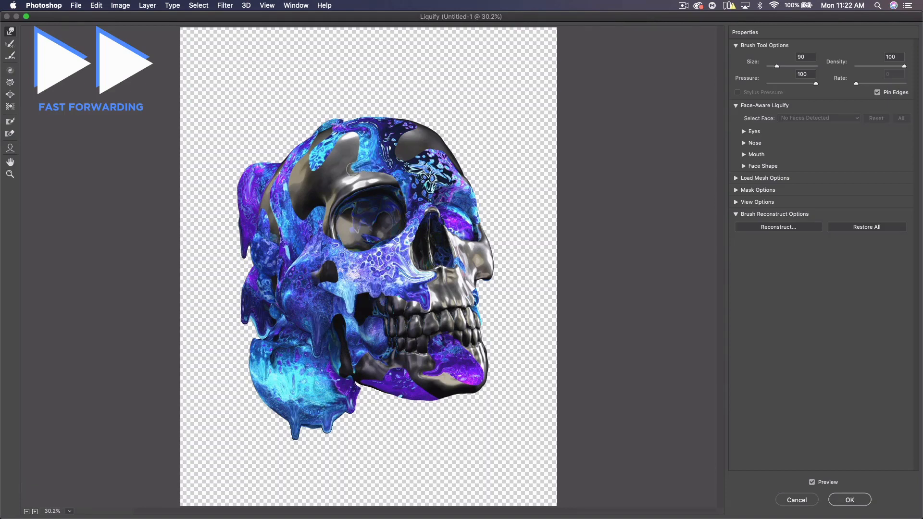
pyautogui.moveTo(473, 188); pyautogui.dragTo(474, 241)
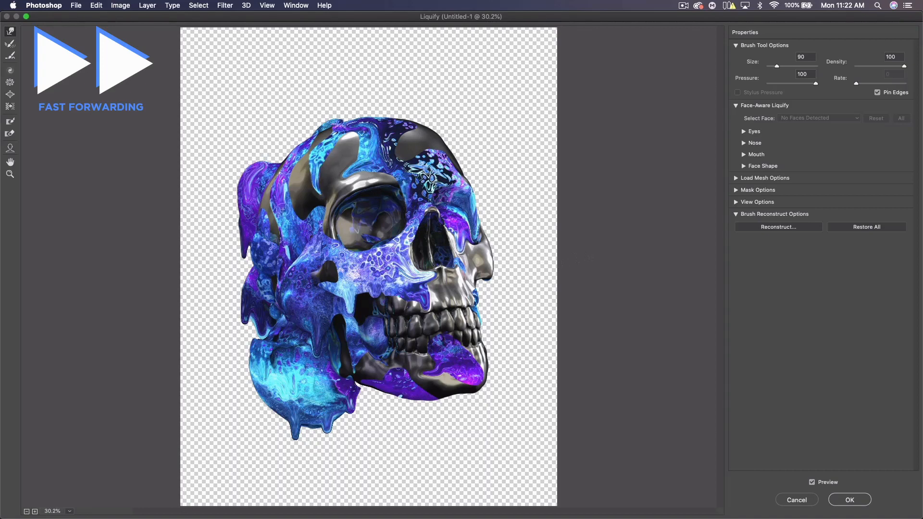
pyautogui.moveTo(313, 227); pyautogui.dragTo(344, 257)
# - Enlarge the warp brush to 400 and push the lower bulb's left underside downward, undoing the first push
pyautogui.press(']')
pyautogui.press(']')
pyautogui.press(']')
pyautogui.press(']')
pyautogui.press(']')
pyautogui.press(']')
pyautogui.press(']')
pyautogui.press(']')
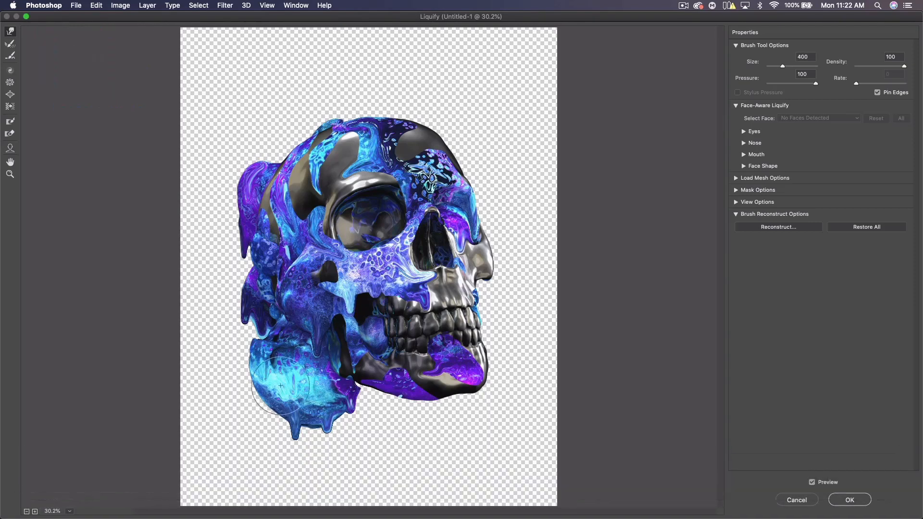
pyautogui.moveTo(291, 387); pyautogui.dragTo(291, 418)
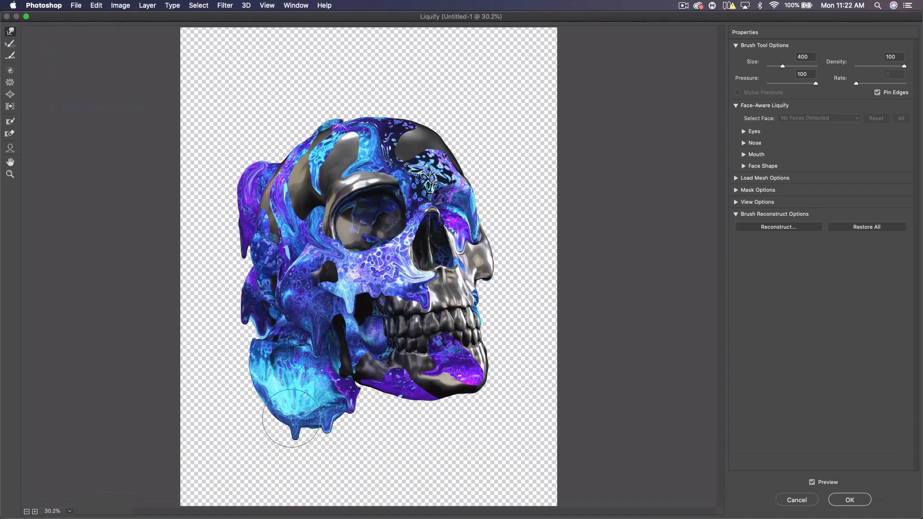
pyautogui.press('super+z')
pyautogui.moveTo(278, 387); pyautogui.dragTo(268, 412)
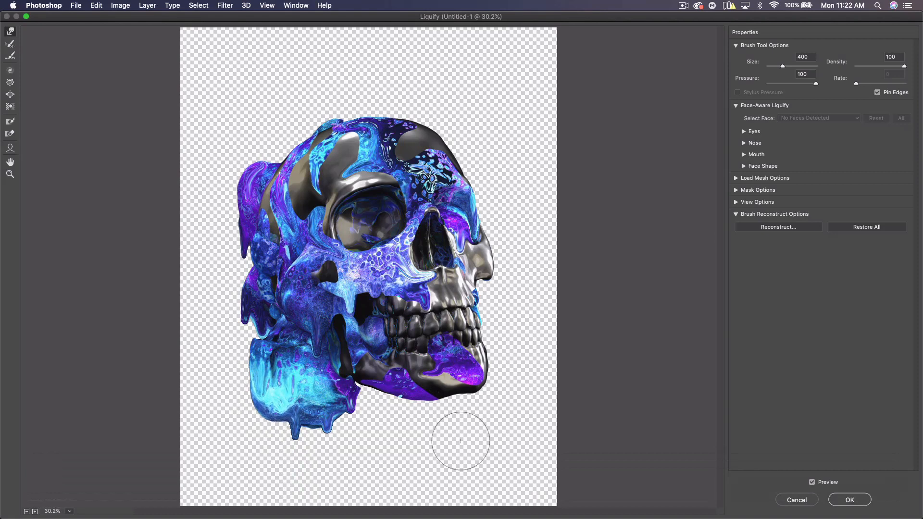
# - Reduce the warp brush to 100, add a drip at the bulb's lower left edge, and smear the cheekbone pattern
pyautogui.press('[')
pyautogui.press('[')
pyautogui.press('[')
pyautogui.press('[')
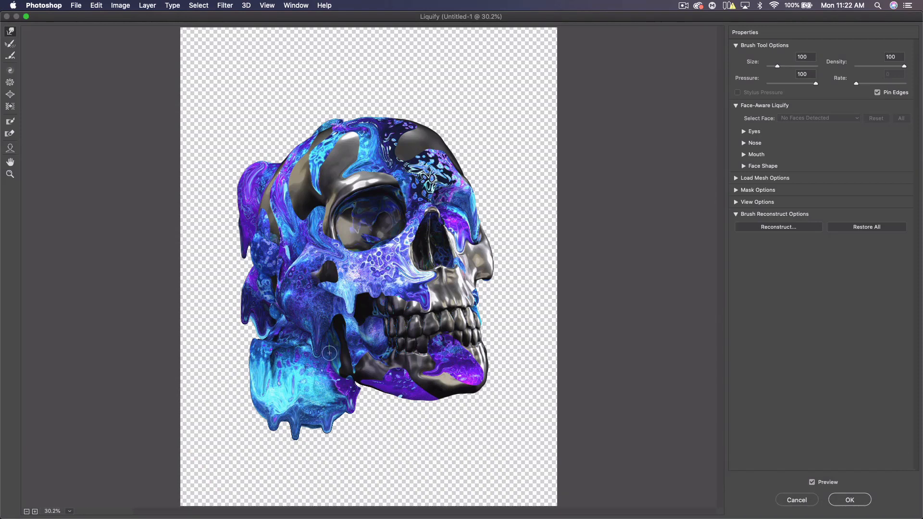
pyautogui.moveTo(371, 268)
pyautogui.mouseDown()
pyautogui.moveTo(358, 273)
pyautogui.moveTo(389, 282)
pyautogui.mouseUp()
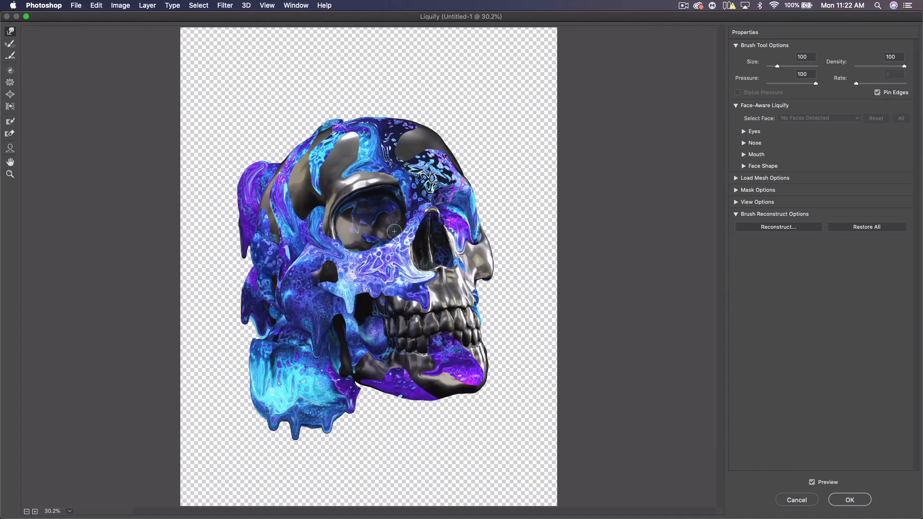
# - Swirl the textures on the back of the skull, forehead and jaw with the Twirl tool at size 250
pyautogui.click(14, 70)
pyautogui.press(']')
pyautogui.press(']')
pyautogui.press(']')
pyautogui.press(']')
pyautogui.press('[')
pyautogui.press('[')
pyautogui.press('[')
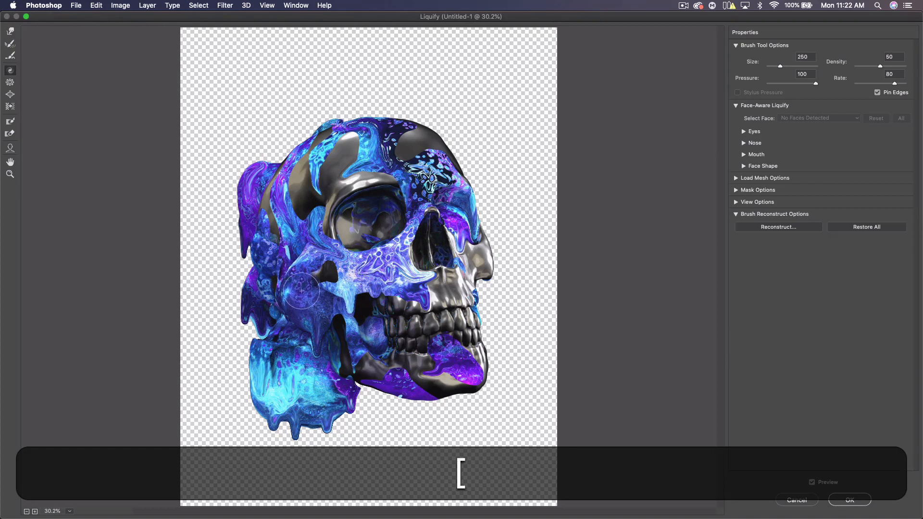
pyautogui.moveTo(265, 310)
pyautogui.mouseDown()
pyautogui.moveTo(248, 192)
pyautogui.moveTo(251, 210)
pyautogui.mouseUp()
pyautogui.moveTo(390, 117)
pyautogui.mouseDown()
pyautogui.moveTo(382, 136)
pyautogui.moveTo(423, 185)
pyautogui.moveTo(425, 173)
pyautogui.moveTo(464, 214)
pyautogui.mouseUp()
pyautogui.moveTo(461, 358)
pyautogui.mouseDown()
pyautogui.moveTo(453, 349)
pyautogui.moveTo(457, 358)
pyautogui.mouseUp()
pyautogui.moveTo(396, 391); pyautogui.dragTo(406, 401)
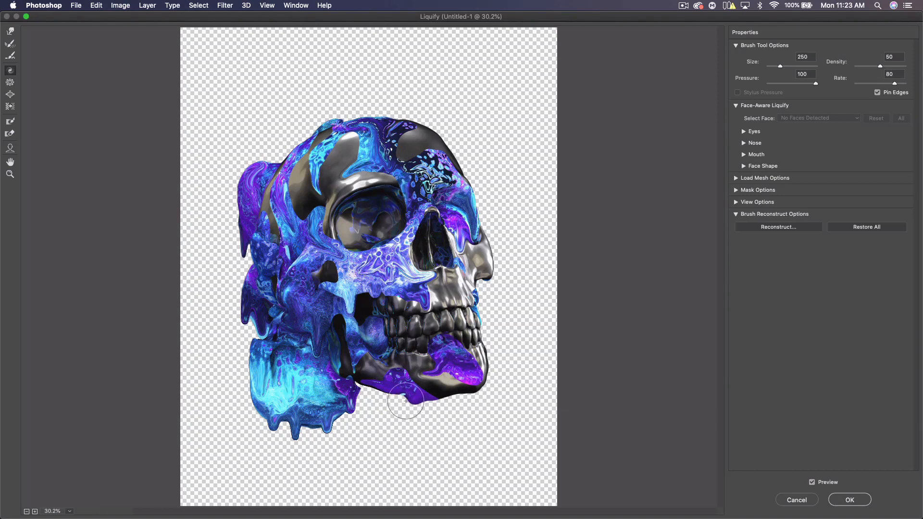
# - Pull a long purple drip down from under the jaw with the Forward Warp tool at size 125
pyautogui.click(10, 30)
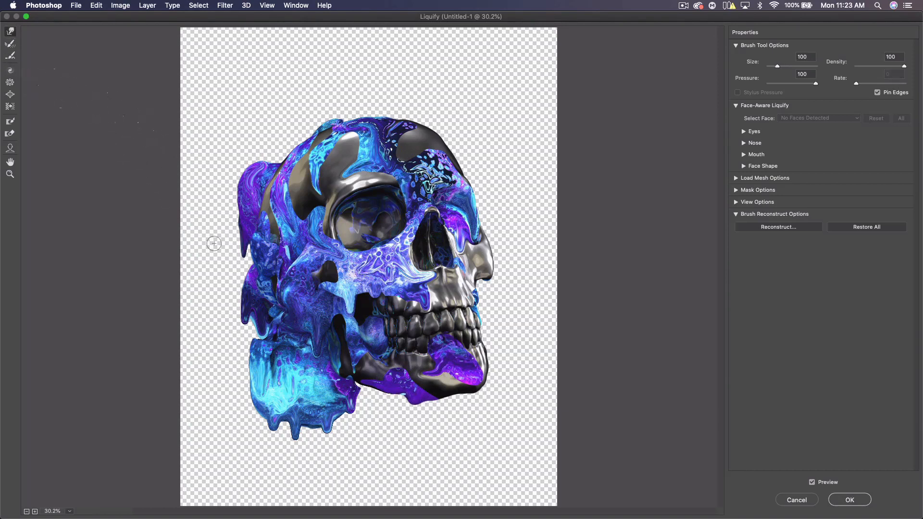
pyautogui.press(']')
pyautogui.moveTo(415, 398); pyautogui.dragTo(419, 426)
# - Stretch the far brow and nose area down and to the right with a size 1100 warp brush, and apply Liquify
pyautogui.press('super+minus')
pyautogui.press('super+minus')
pyautogui.press('super+equal')
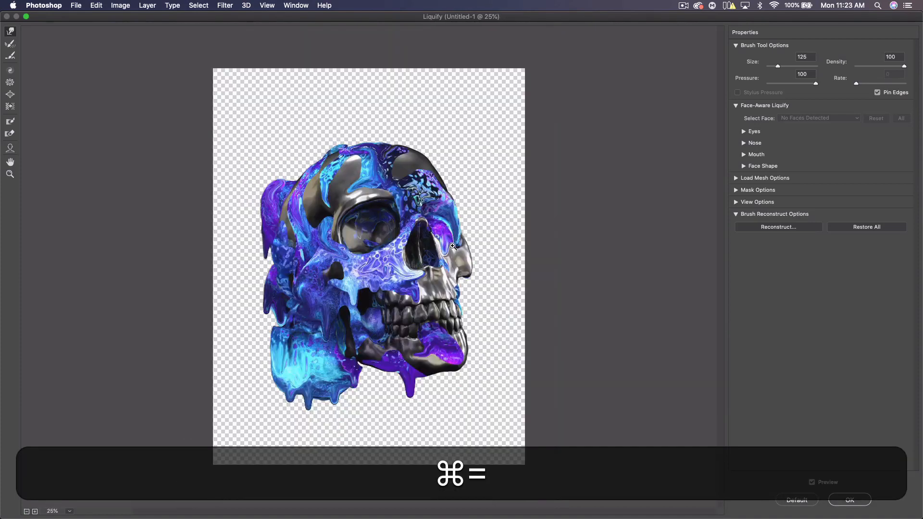
pyautogui.press(']')
pyautogui.press(']')
pyautogui.press(']')
pyautogui.press(']')
pyautogui.press(']')
pyautogui.press(']')
pyautogui.press(']')
pyautogui.press(']')
pyautogui.press(']')
pyautogui.press(']')
pyautogui.press(']')
pyautogui.press(']')
pyautogui.press(']')
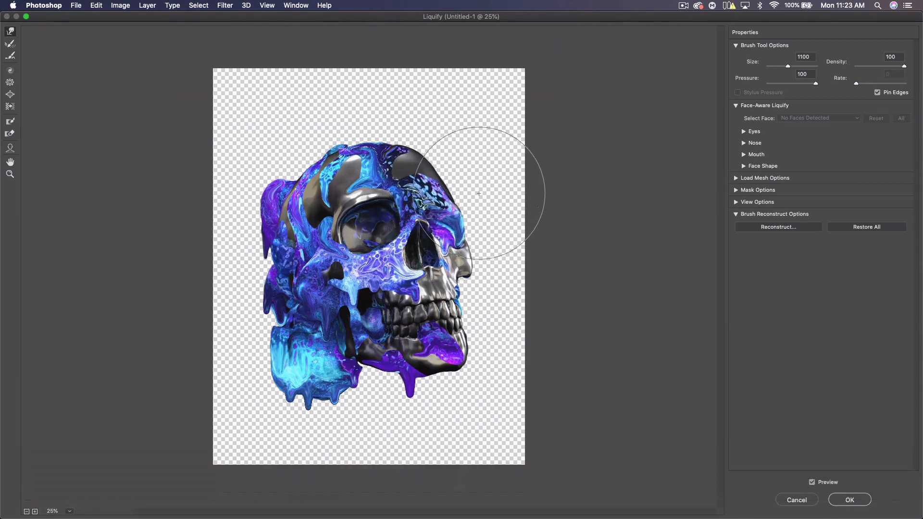
pyautogui.moveTo(480, 224); pyautogui.dragTo(504, 278)
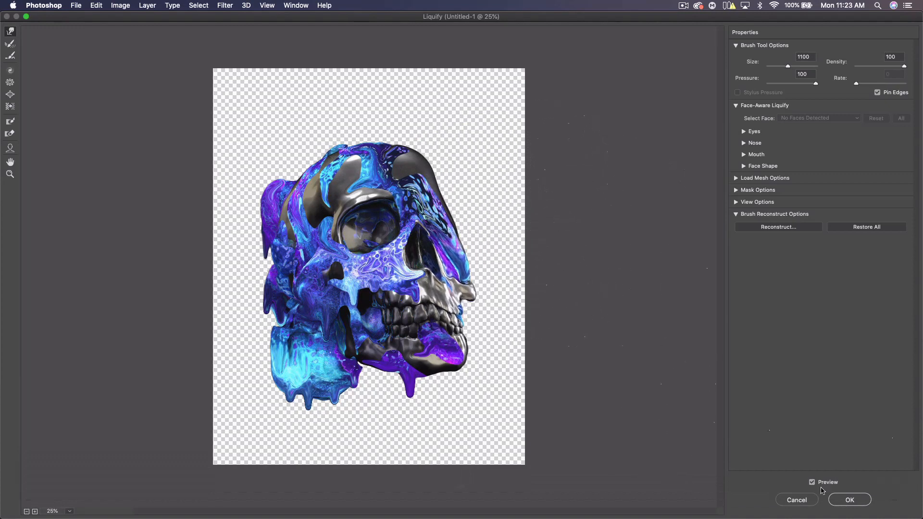
pyautogui.click(850, 500)
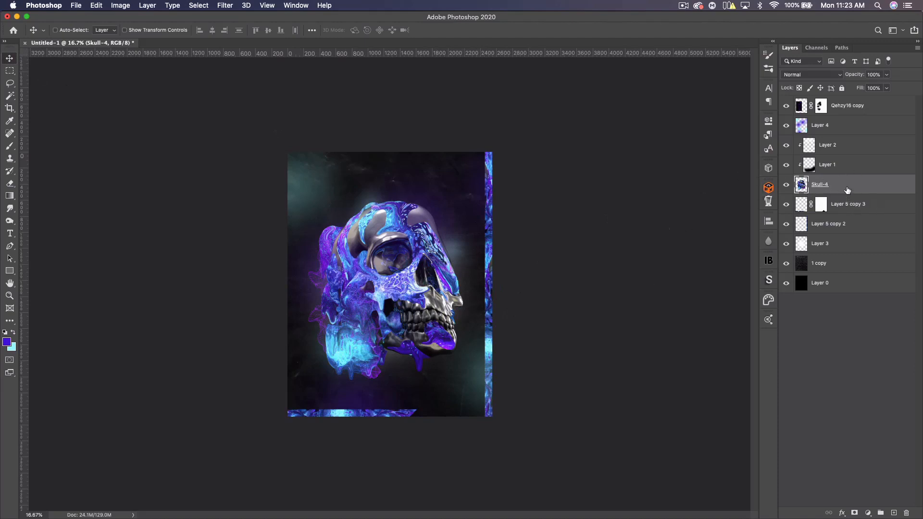
# - Rotate Skull-4 together with its clipped Layer 1 and Layer 2 clockwise by about 4.5 degrees
pyautogui.press('shift')
pyautogui.keyDown('shift'); pyautogui.click(841, 147); pyautogui.keyUp('shift')
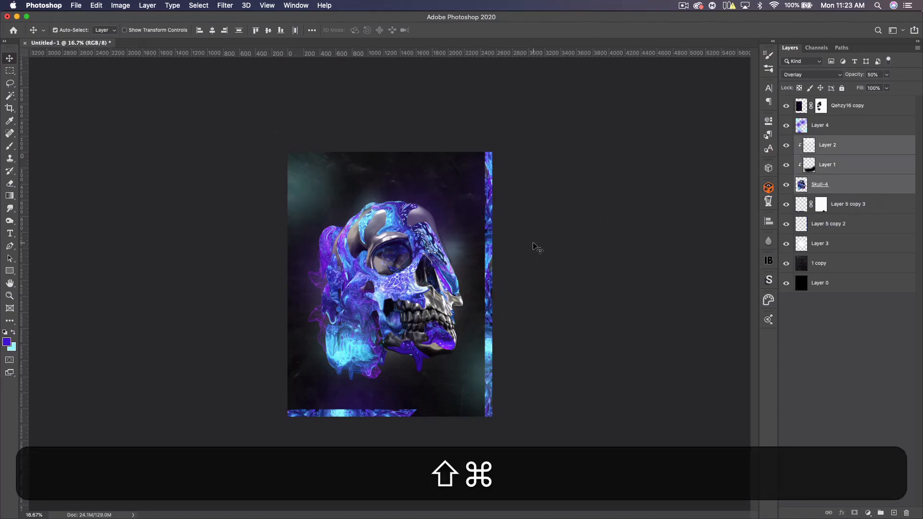
pyautogui.press('super+t')
pyautogui.moveTo(538, 283)
pyautogui.mouseDown()
pyautogui.moveTo(556, 283)
pyautogui.moveTo(539, 295)
pyautogui.mouseUp()
pyautogui.press('Return')
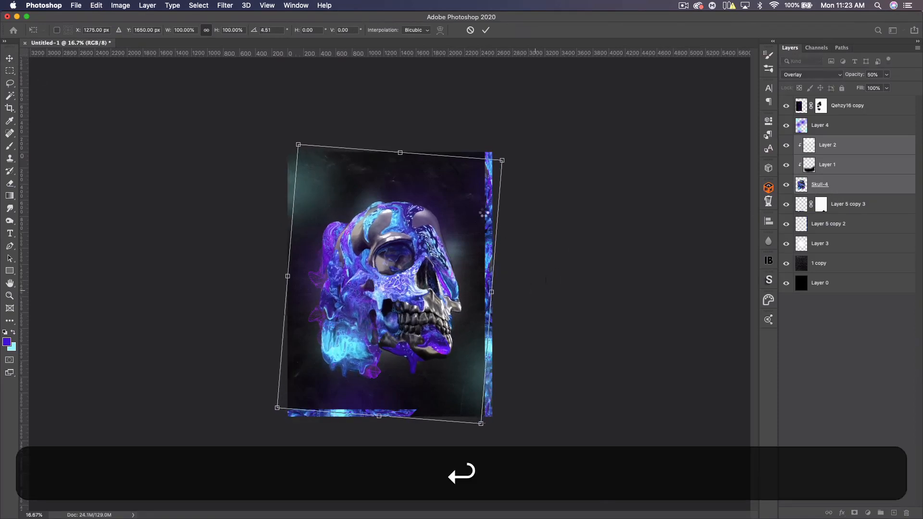
pyautogui.click(842, 205)
pyautogui.press('super+t')
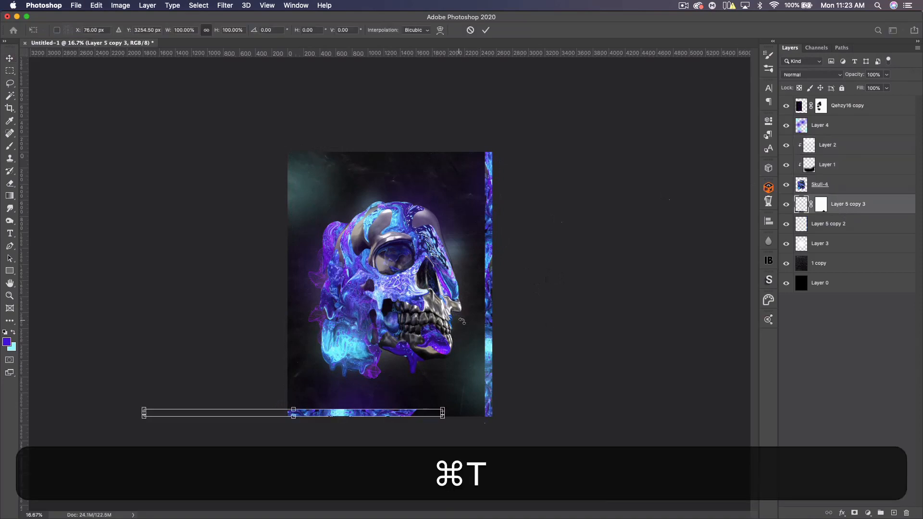
pyautogui.press('Return')
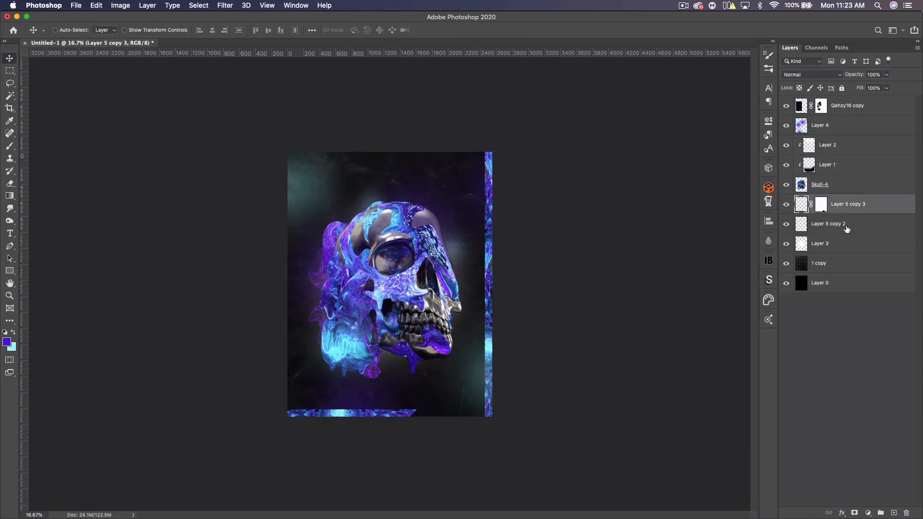
# - Move the Qehzy16 copy smoke layer below Layer 4 and rotate it clockwise by about 8 degrees
pyautogui.click(853, 110)
pyautogui.moveTo(854, 109); pyautogui.dragTo(850, 124)
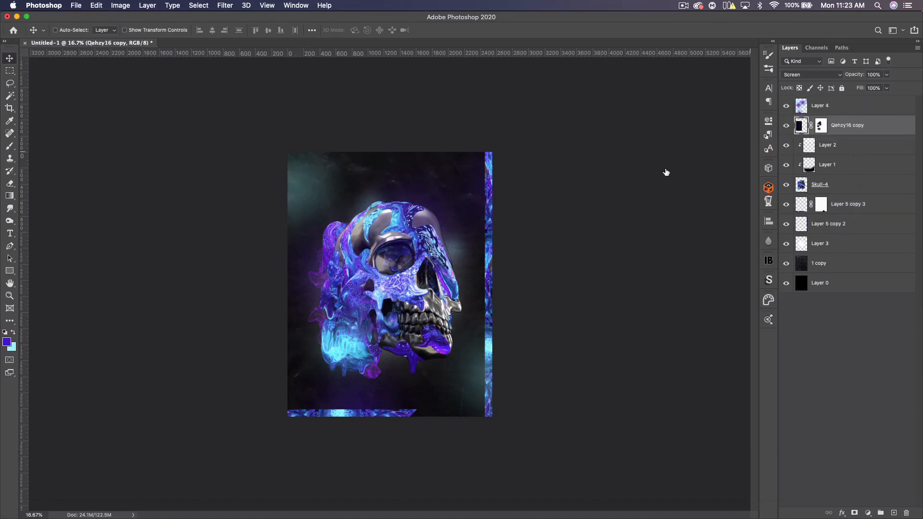
pyautogui.press('super+t')
pyautogui.moveTo(416, 297); pyautogui.dragTo(416, 310)
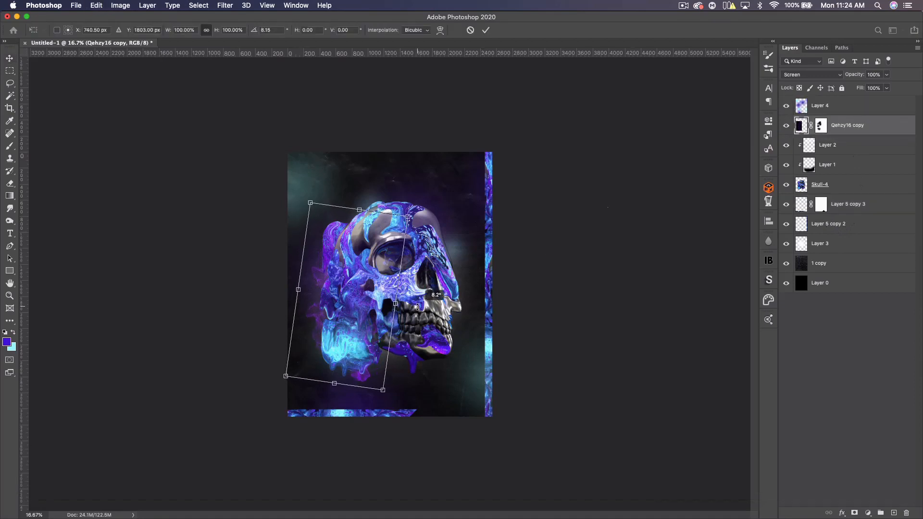
pyautogui.press('Return')
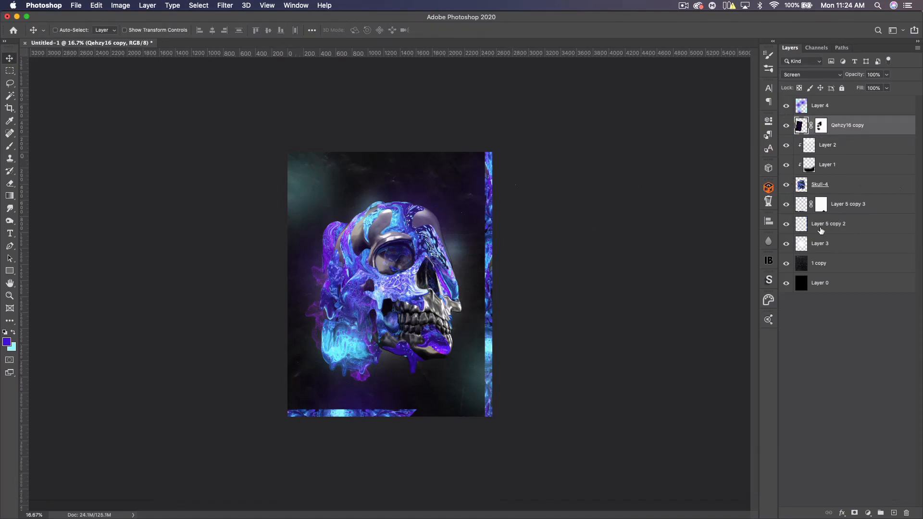
# - Add a layer above Layer 3 and paint the poster's upper and lower edges black with a soft brush enlarged to 1300
pyautogui.click(846, 245)
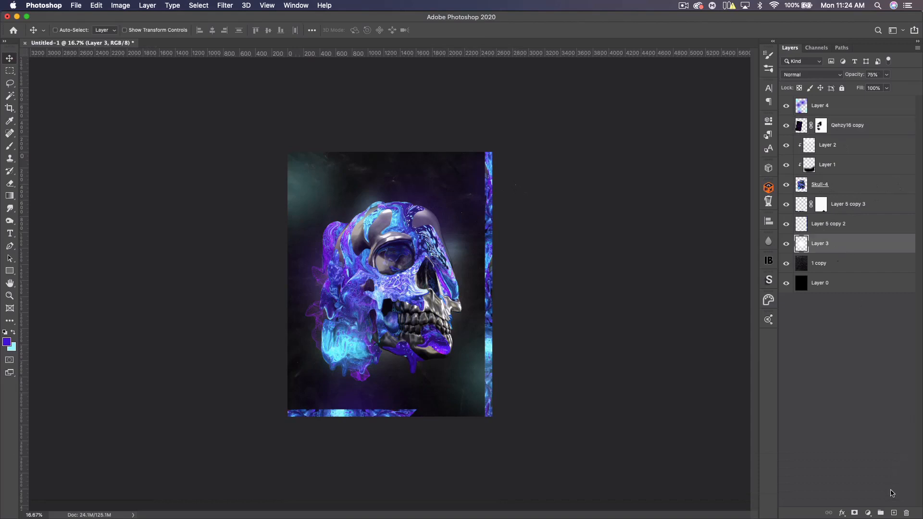
pyautogui.click(895, 514)
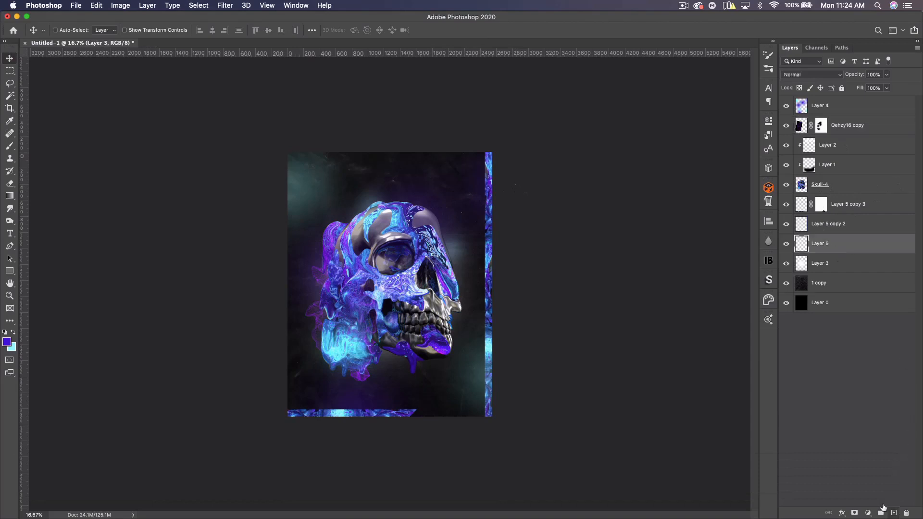
pyautogui.click(4, 332)
pyautogui.click(10, 145)
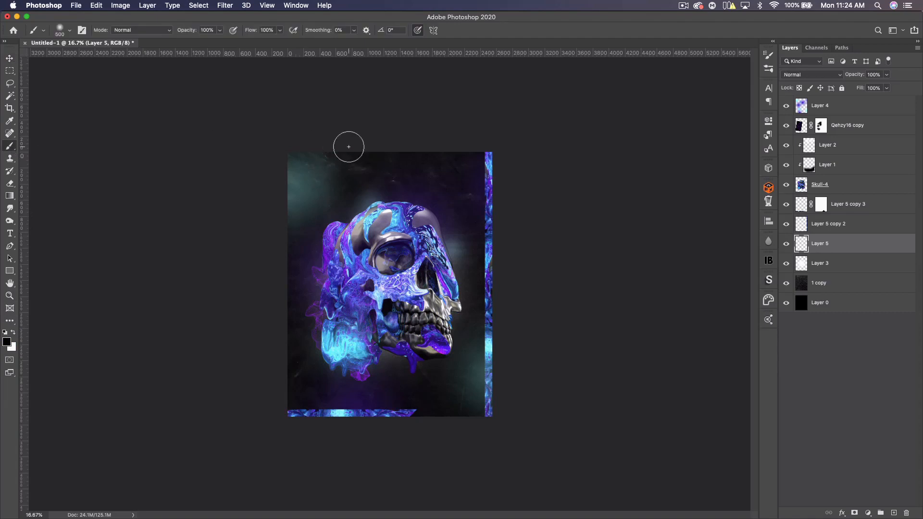
pyautogui.press(']')
pyautogui.press(']')
pyautogui.press(']')
pyautogui.press(']')
pyautogui.press(']')
pyautogui.press(']')
pyautogui.press(']')
pyautogui.press(']')
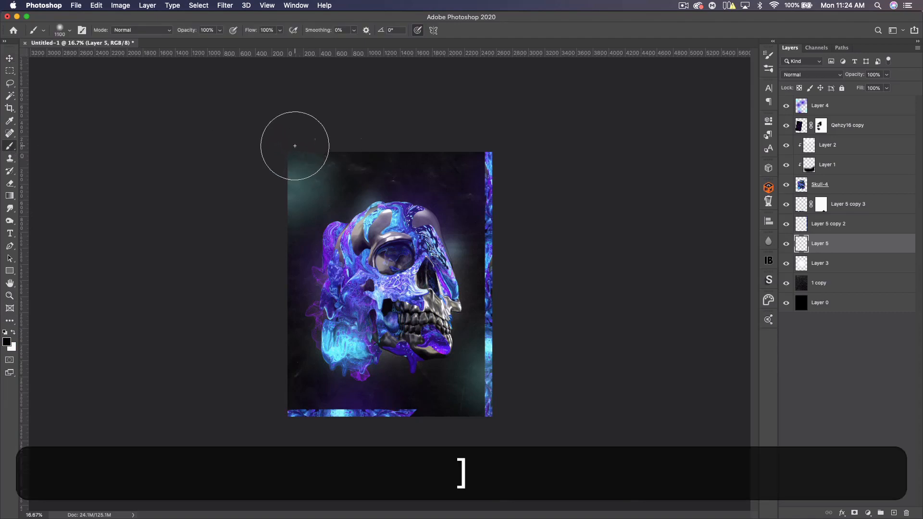
pyautogui.keyDown('shift'); pyautogui.moveTo(278, 149); pyautogui.dragTo(614, 149); pyautogui.keyUp('shift')
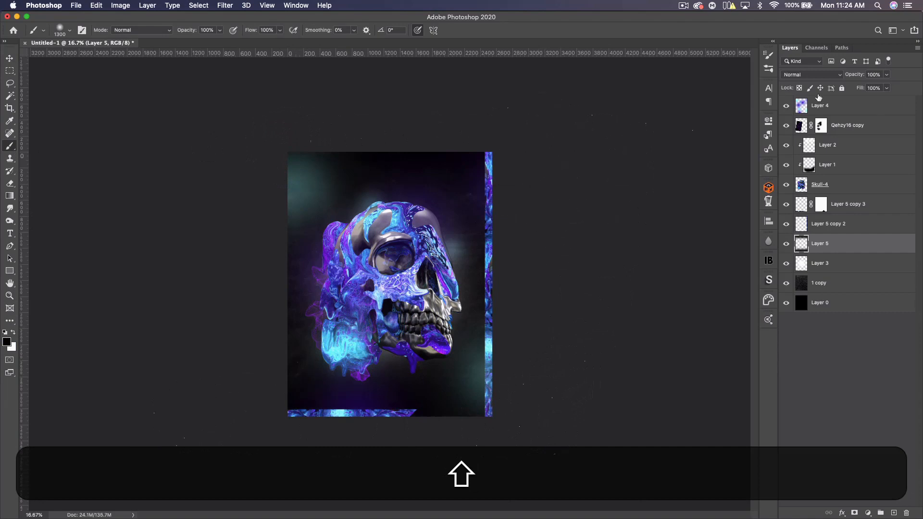
# - Set the black edge-shading layer's blend mode to Overlay and its opacity to 50%
pyautogui.click(807, 76)
pyautogui.click(814, 177)
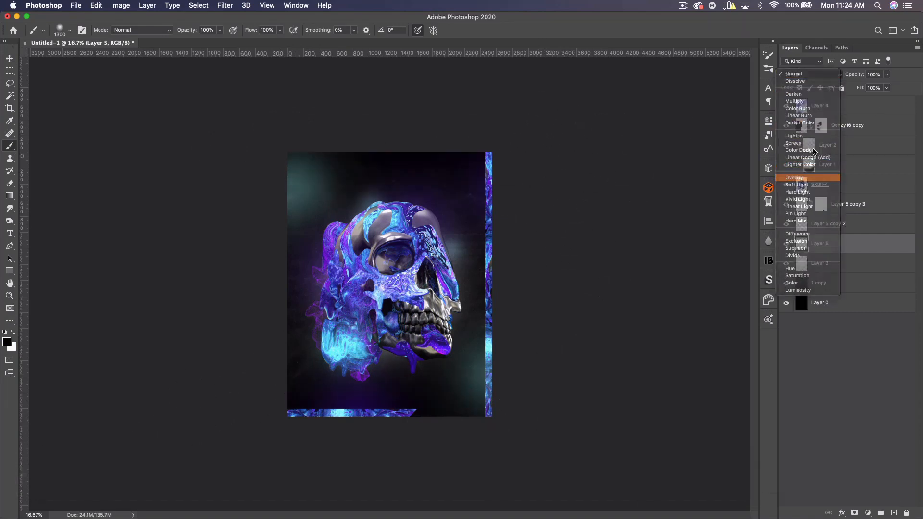
pyautogui.write('50')
pyautogui.press('Return')
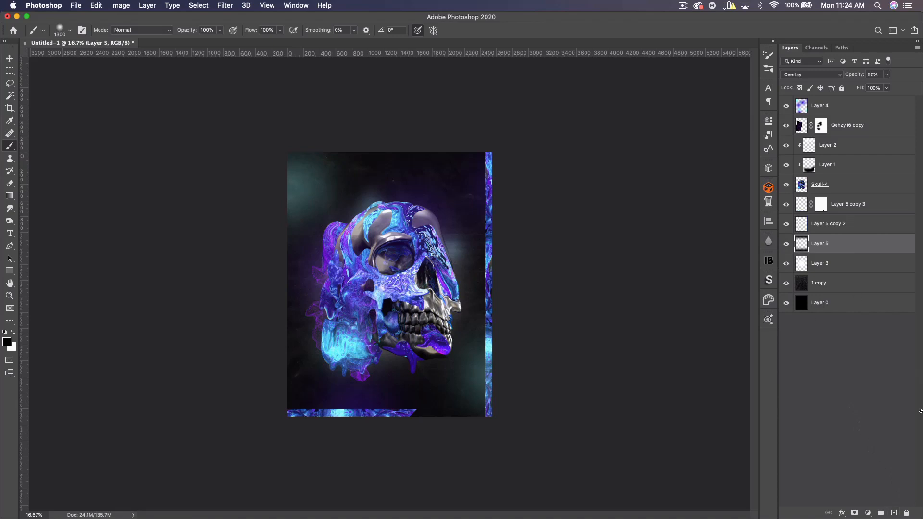
# - Add a layer above Layer 5 and fill a rectangle with white in the poster's lower-right area, behind the skull's jaw
pyautogui.click(893, 512)
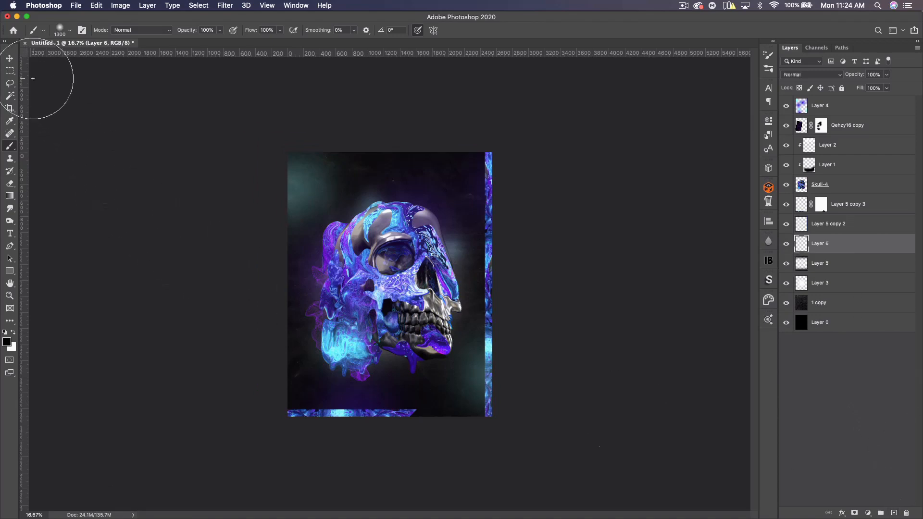
pyautogui.press('m')
pyautogui.moveTo(426, 418); pyautogui.dragTo(474, 338)
pyautogui.press('super+BackSpace')
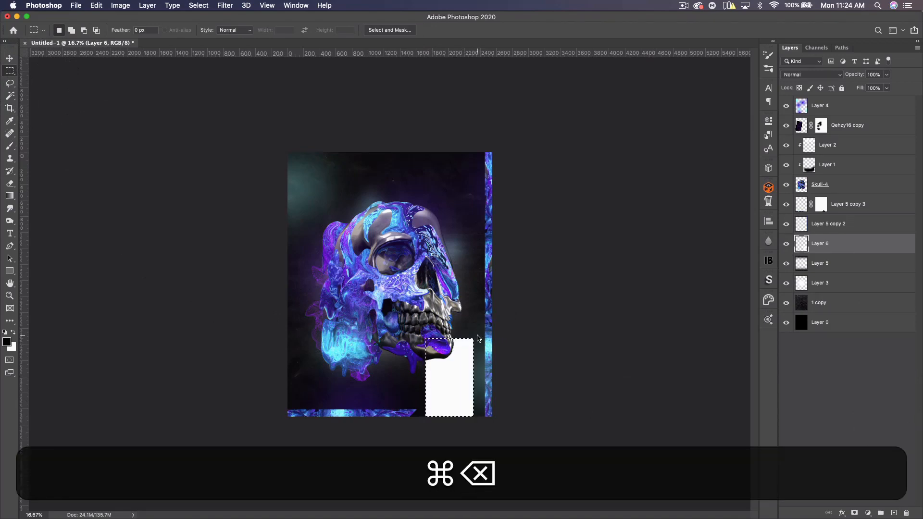
pyautogui.press('super+d')
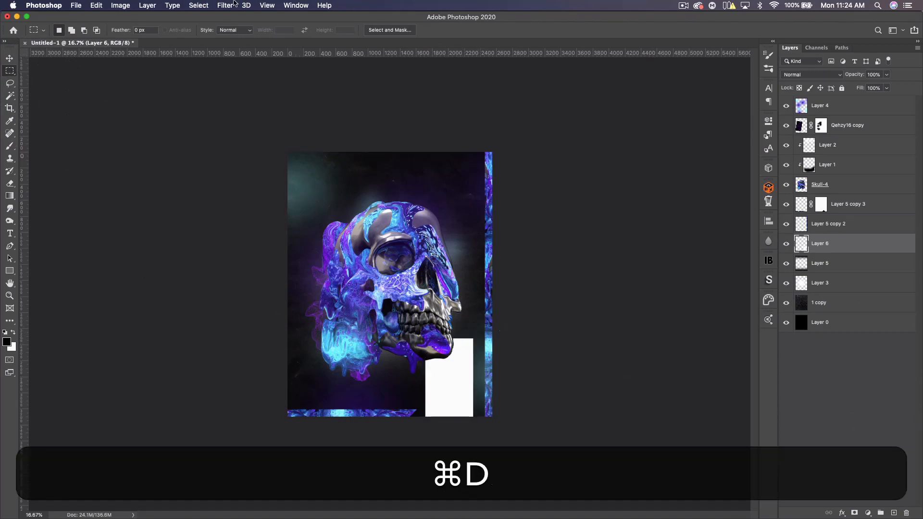
# - Apply Add Noise to the white rectangle with an amount of 350.6%, Gaussian distribution and Monochromatic enabled
pyautogui.click(226, 6)
pyautogui.moveTo(305, 147)
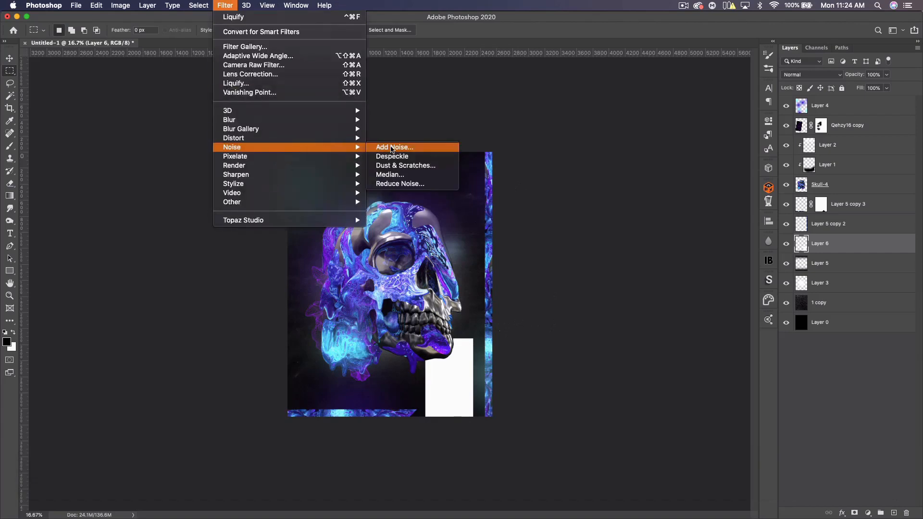
pyautogui.click(391, 148)
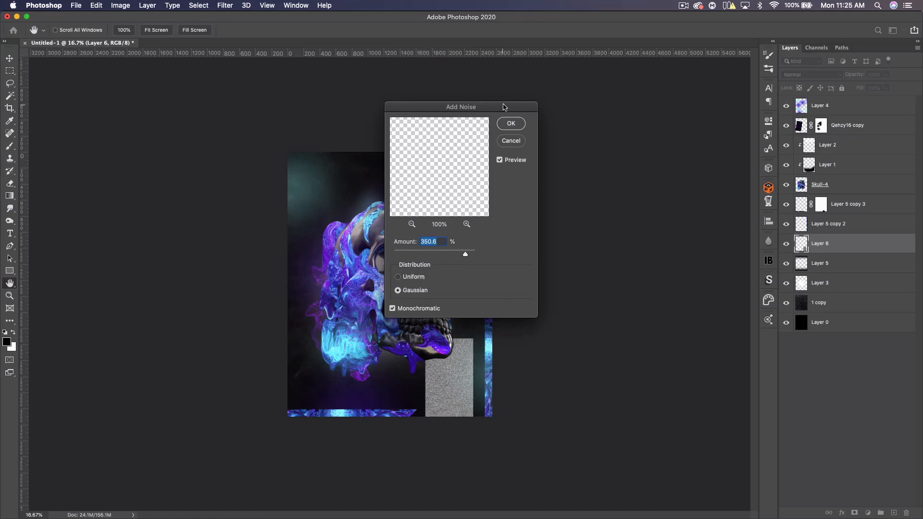
pyautogui.click(511, 123)
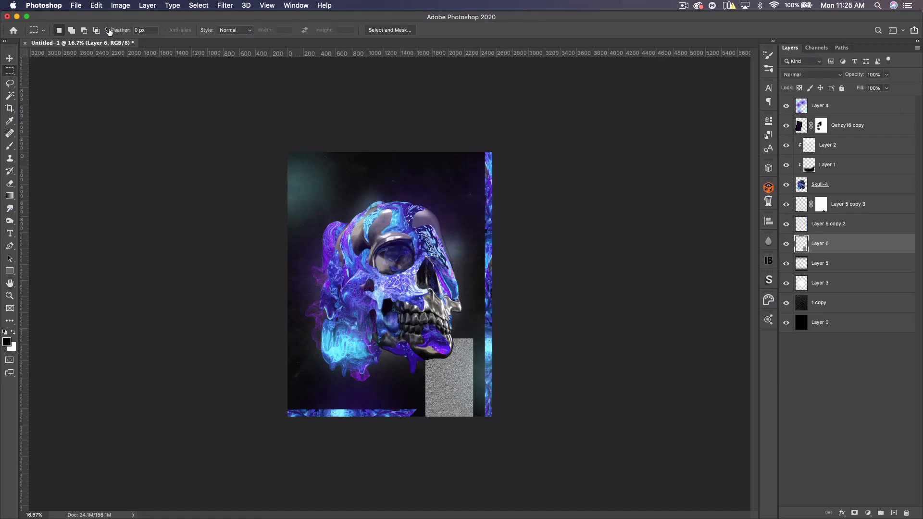
# - Set the noise rectangle's blend mode to Soft Light, adjust its position, and place a duplicate in the poster's upper-left corner
pyautogui.press('v')
pyautogui.click(793, 76)
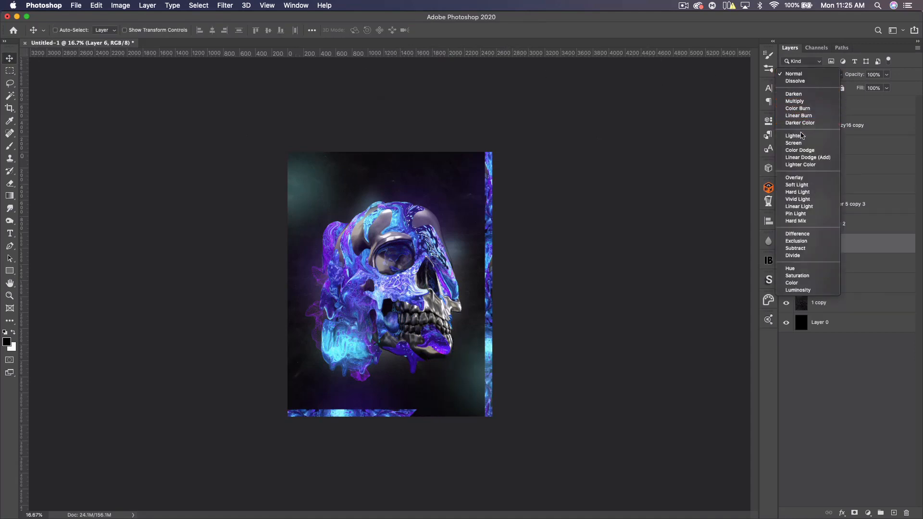
pyautogui.click(797, 185)
pyautogui.moveTo(441, 407); pyautogui.dragTo(440, 383)
pyautogui.press('super')
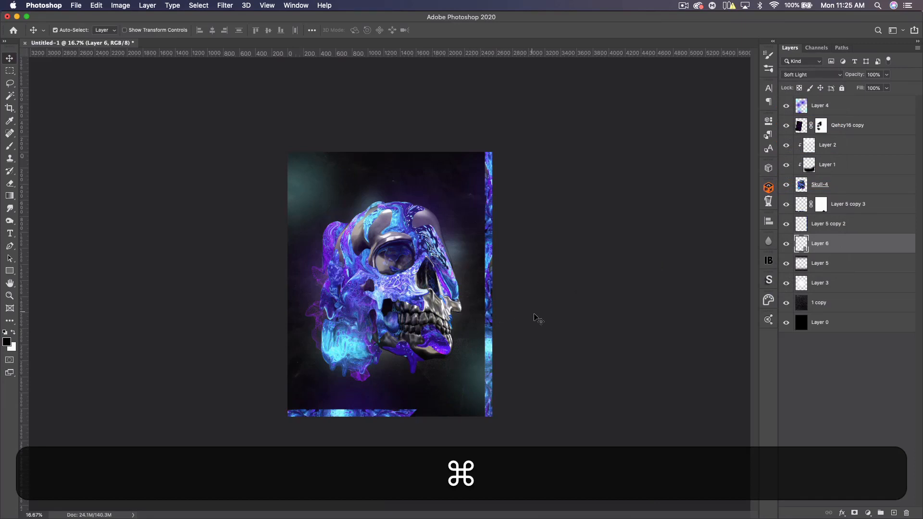
pyautogui.press('super+j')
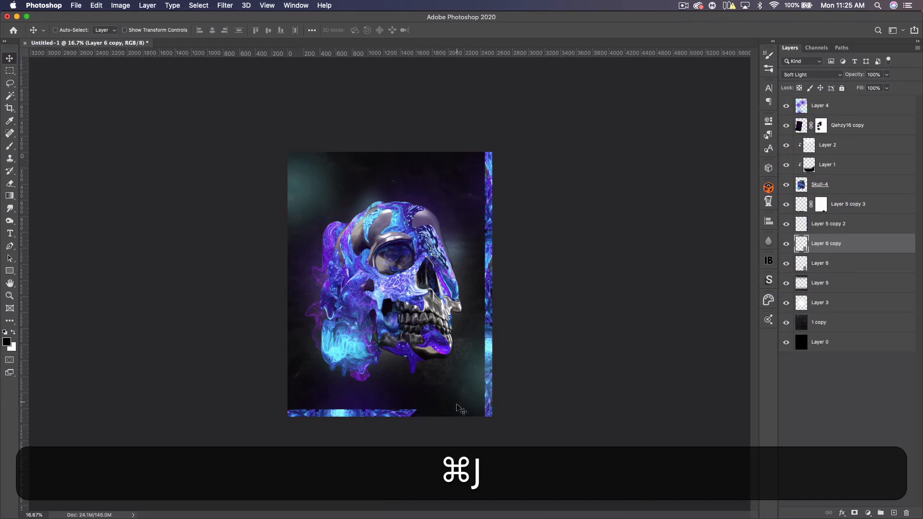
pyautogui.moveTo(455, 402); pyautogui.dragTo(340, 171)
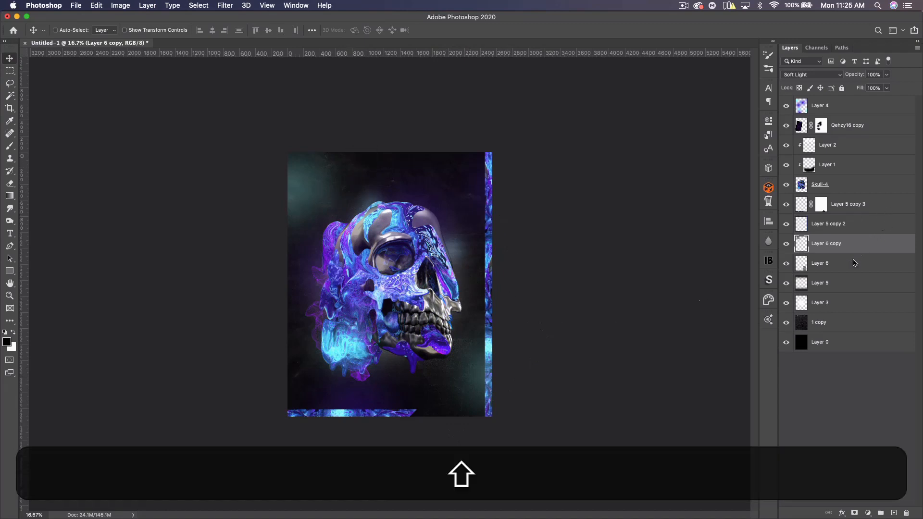
pyautogui.keyDown('shift'); pyautogui.click(852, 263); pyautogui.keyUp('shift')
pyautogui.press('super+j')
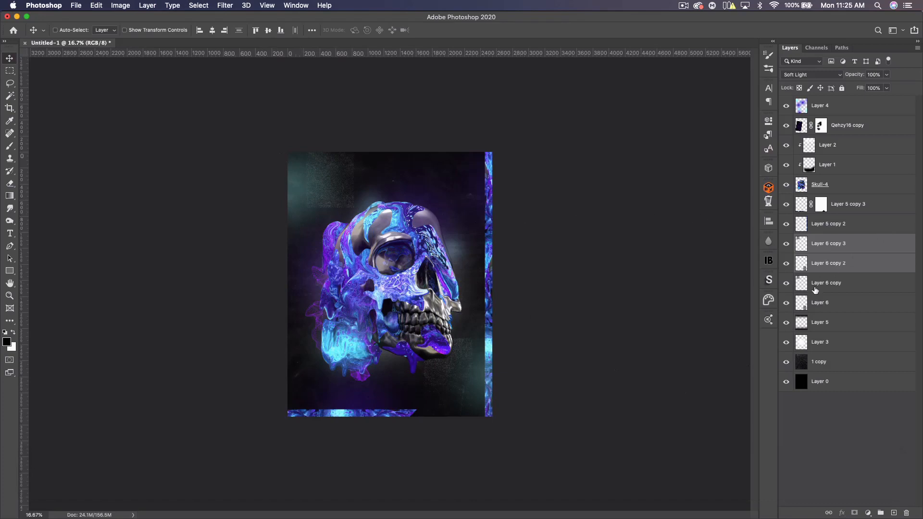
pyautogui.press('BackSpace')
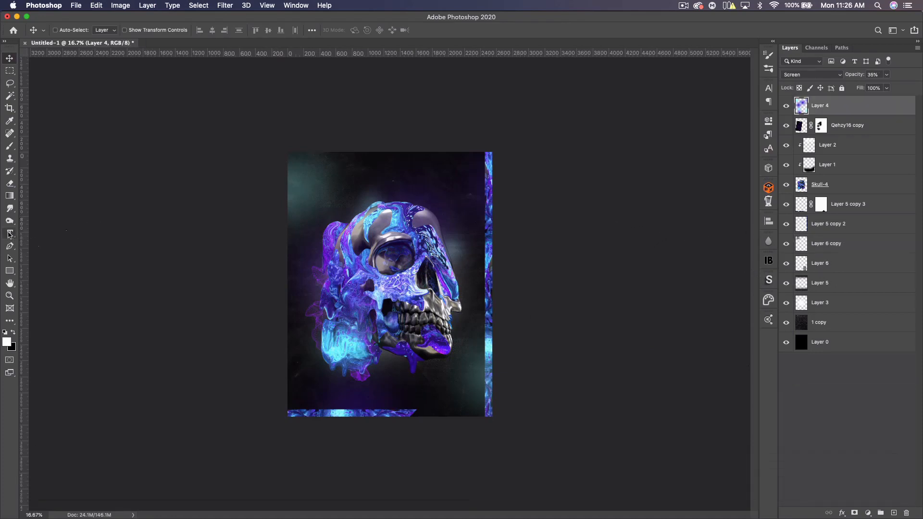
# - Add the white centred text "DRIP" above the skull, on top of Layer 4, at a size of 220 pt
pyautogui.click(9, 234)
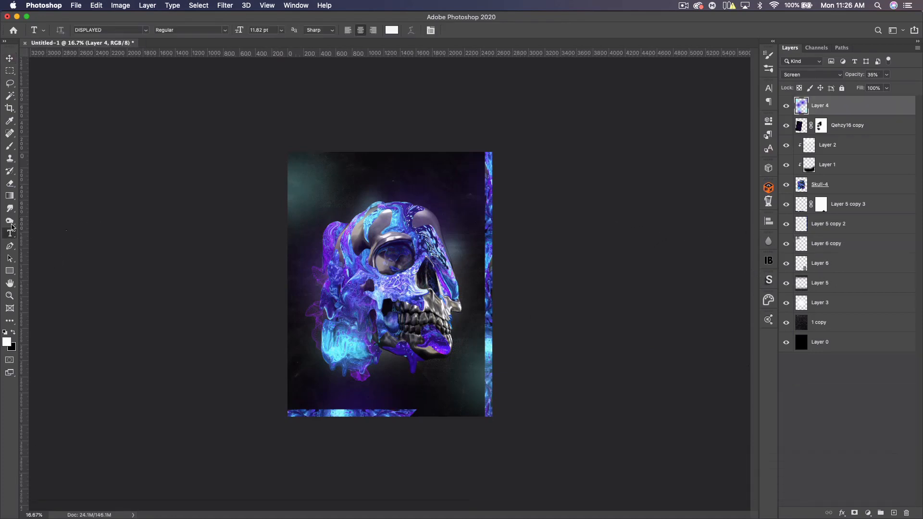
pyautogui.click(383, 182)
pyautogui.write('DP')
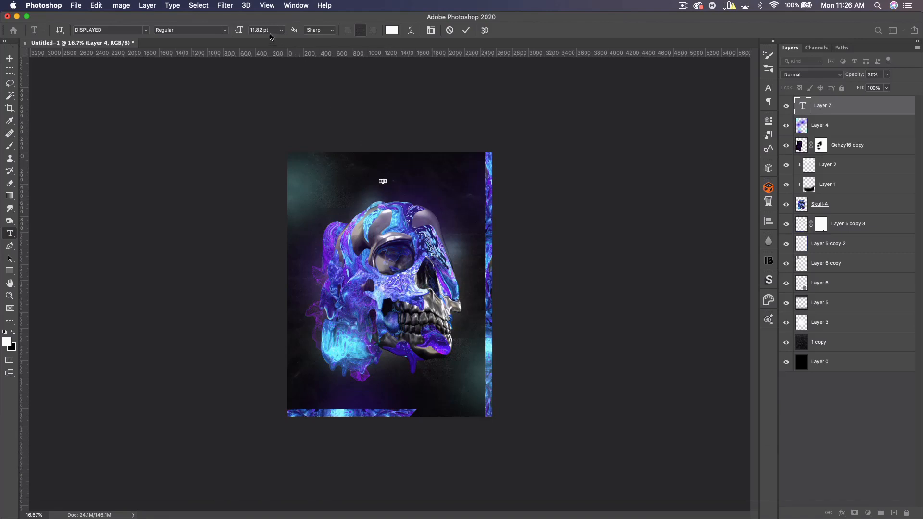
pyautogui.write('220')
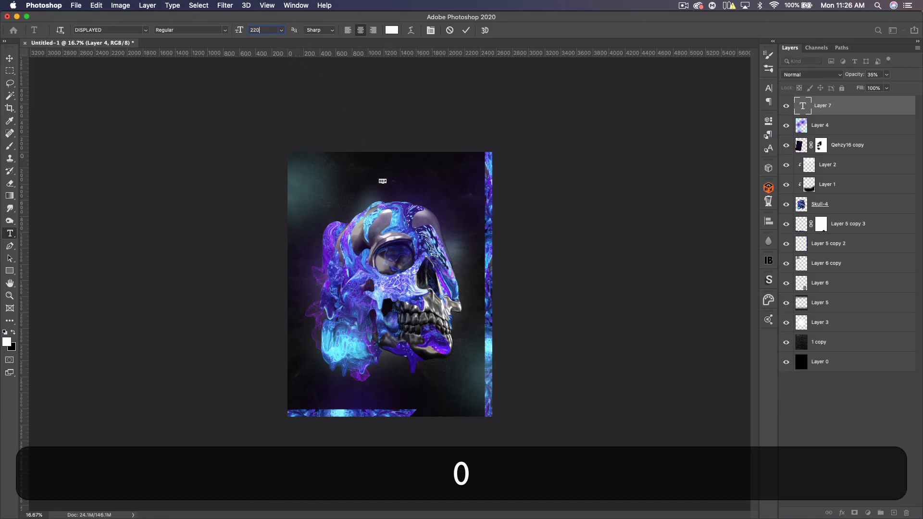
pyautogui.press('Return')
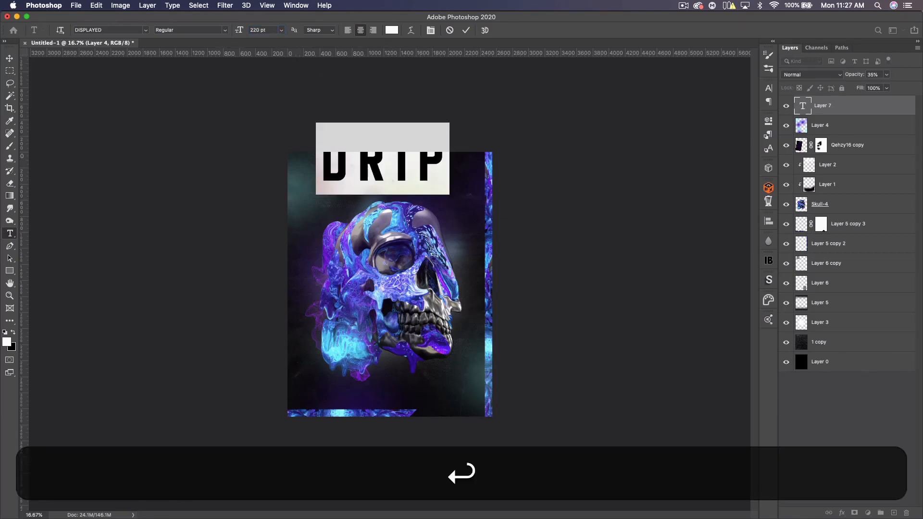
# - Change the DRIP text's font to ASTERA Regular and scale it to about 53% above the skull
pyautogui.click(101, 30)
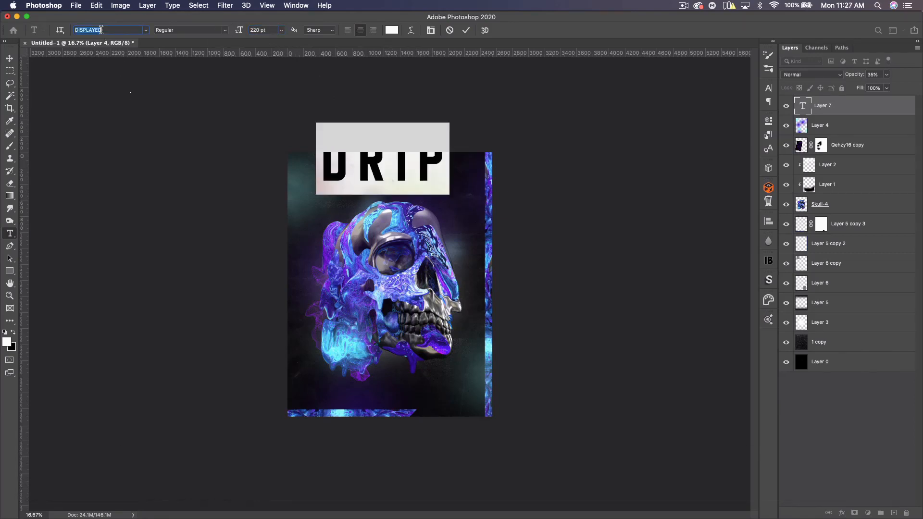
pyautogui.write('ast')
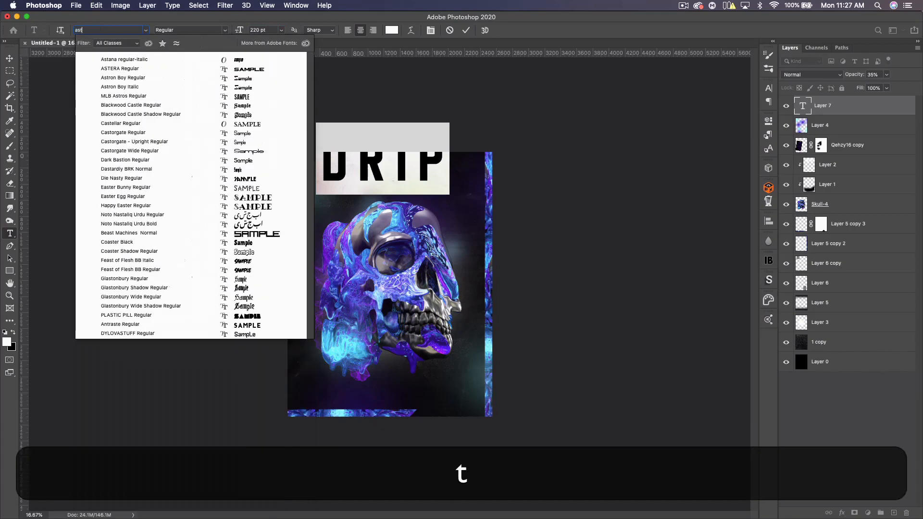
pyautogui.click(226, 68)
pyautogui.click(10, 60)
pyautogui.press('super+t')
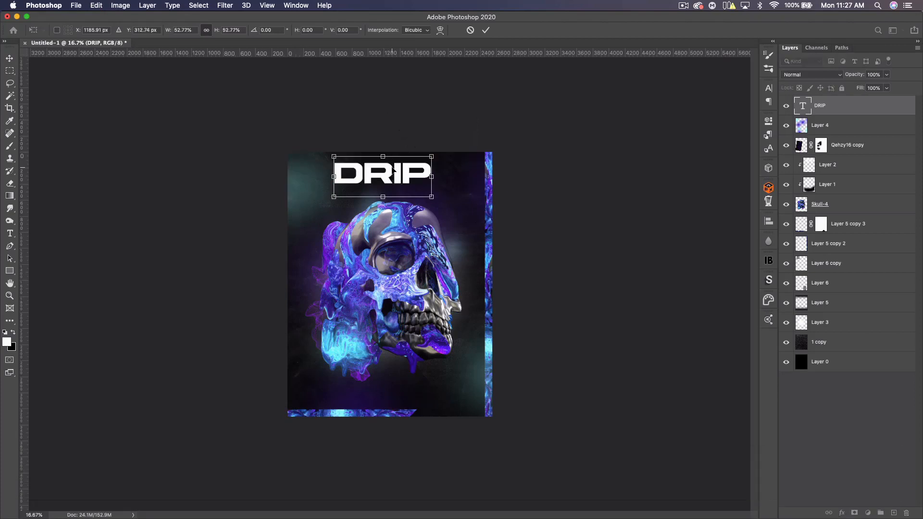
pyautogui.press('Return')
# - Set the DRIP text's tracking to 200 and put the character settings away
pyautogui.doubleClick(802, 107)
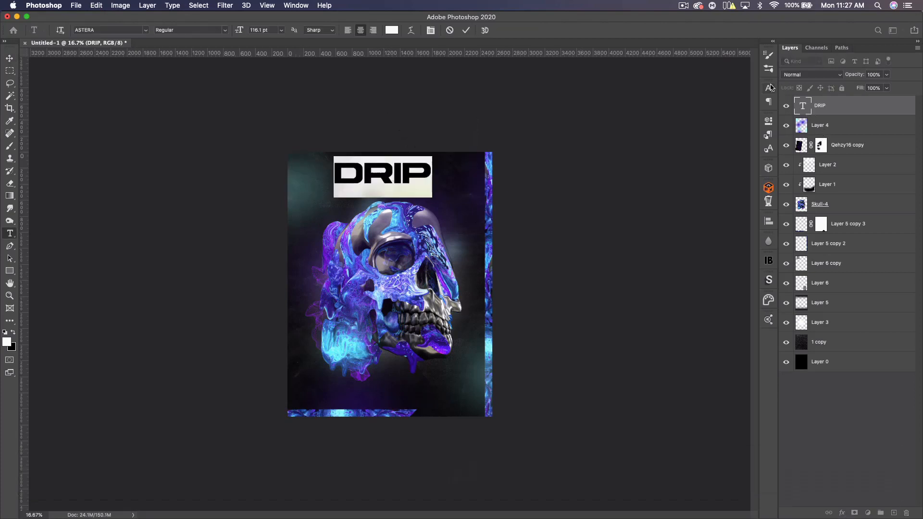
pyautogui.click(769, 88)
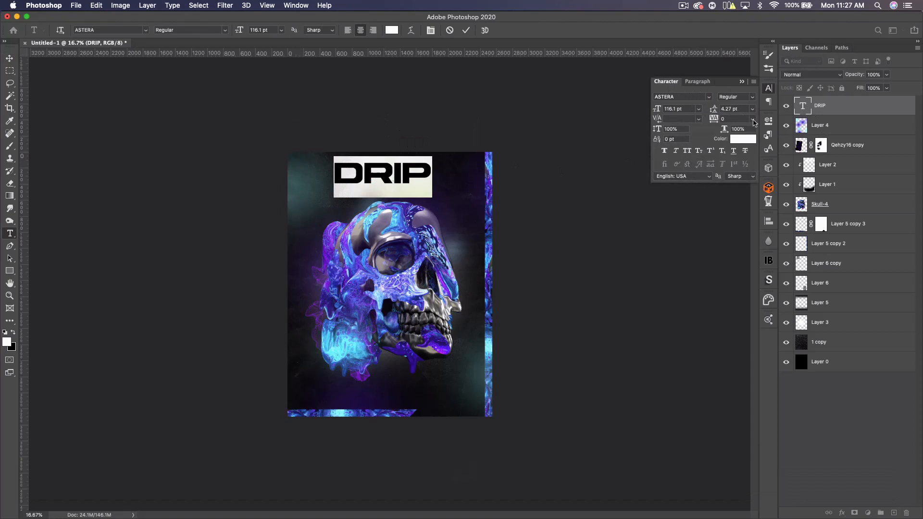
pyautogui.click(753, 123)
pyautogui.click(734, 231)
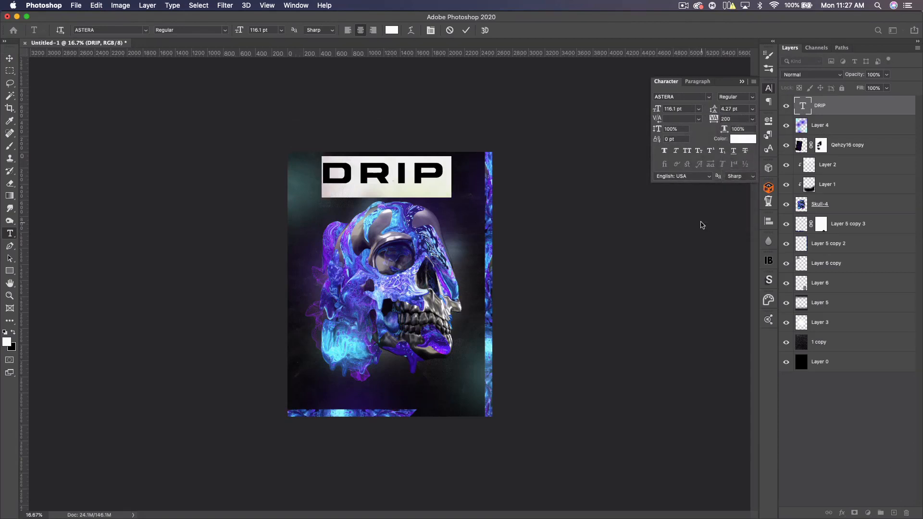
pyautogui.click(11, 59)
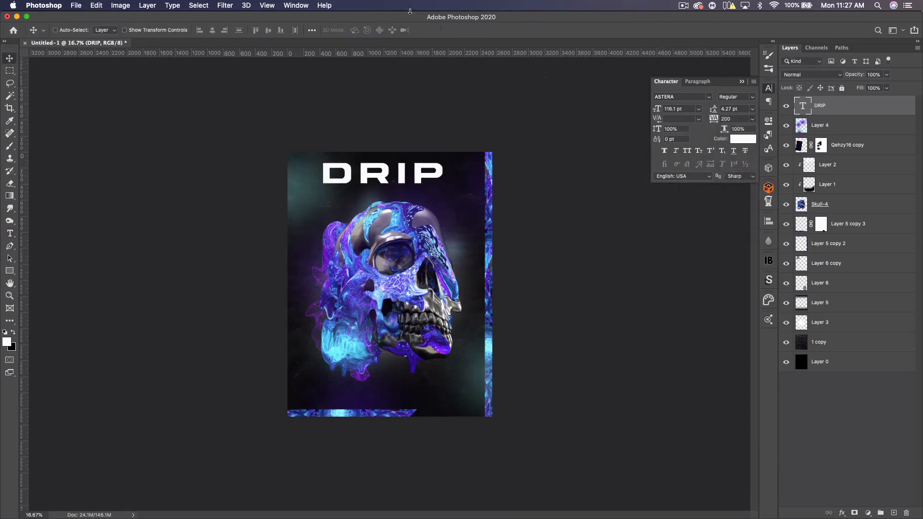
pyautogui.click(292, 5)
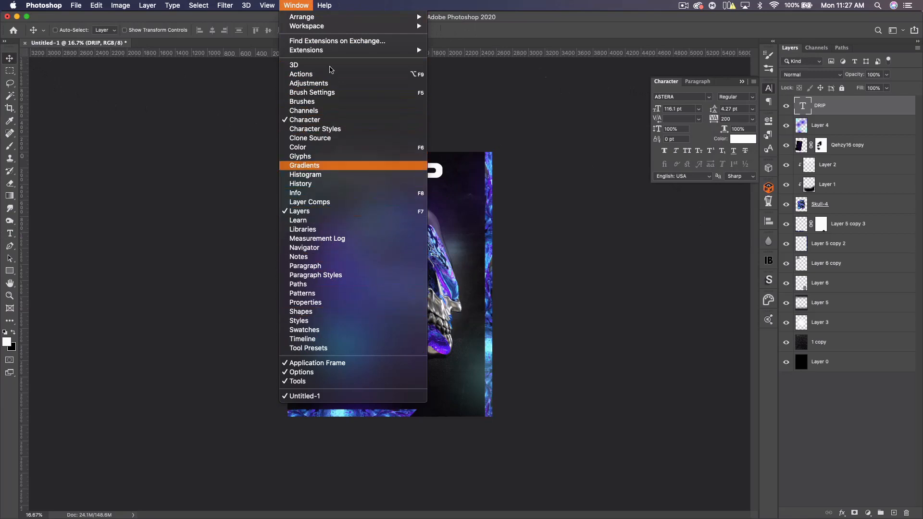
pyautogui.click(306, 119)
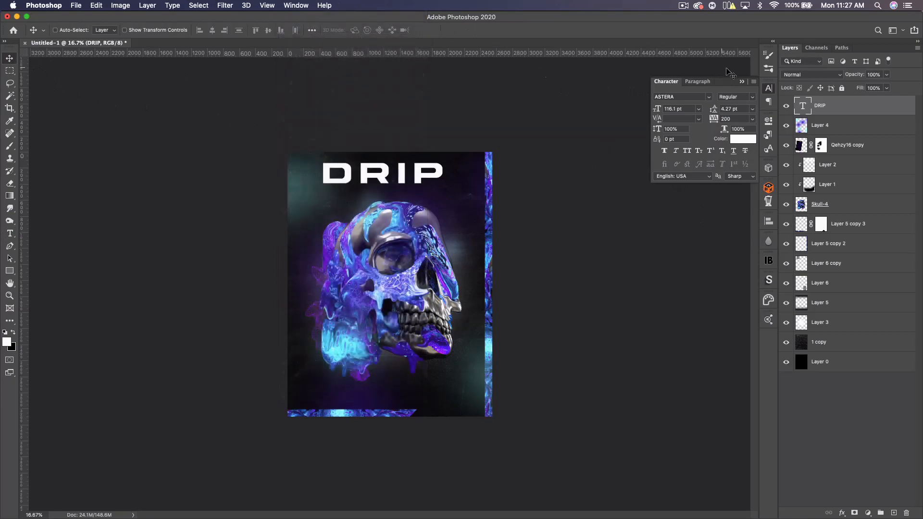
pyautogui.click(743, 85)
# - Scale the DRIP text to about 69% from its centre and move it to the poster's upper-right corner
pyautogui.press('super+t')
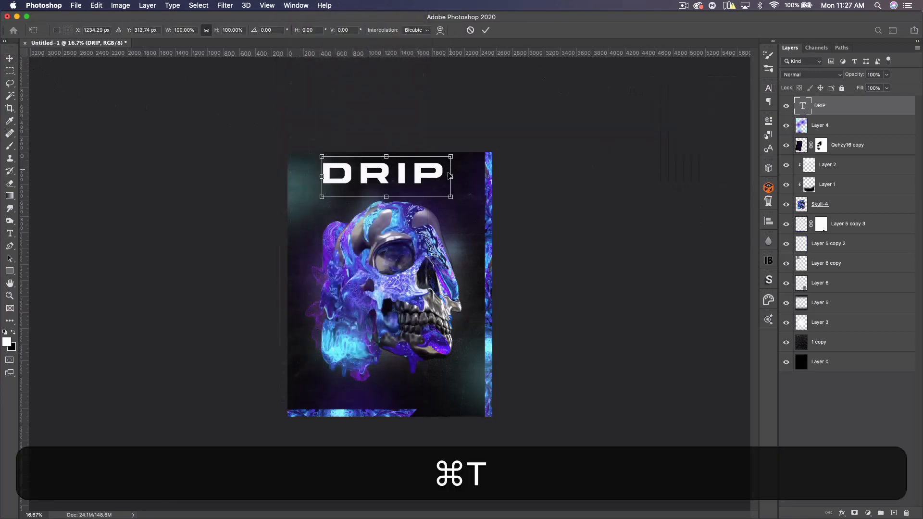
pyautogui.keyDown('alt'); pyautogui.moveTo(451, 176); pyautogui.dragTo(434, 177); pyautogui.keyUp('alt')
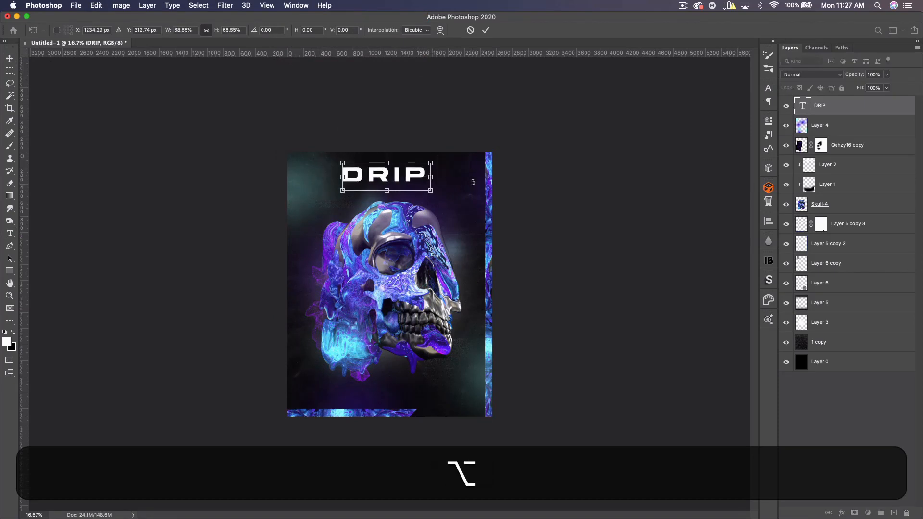
pyautogui.press('Return')
pyautogui.moveTo(403, 172); pyautogui.dragTo(450, 169)
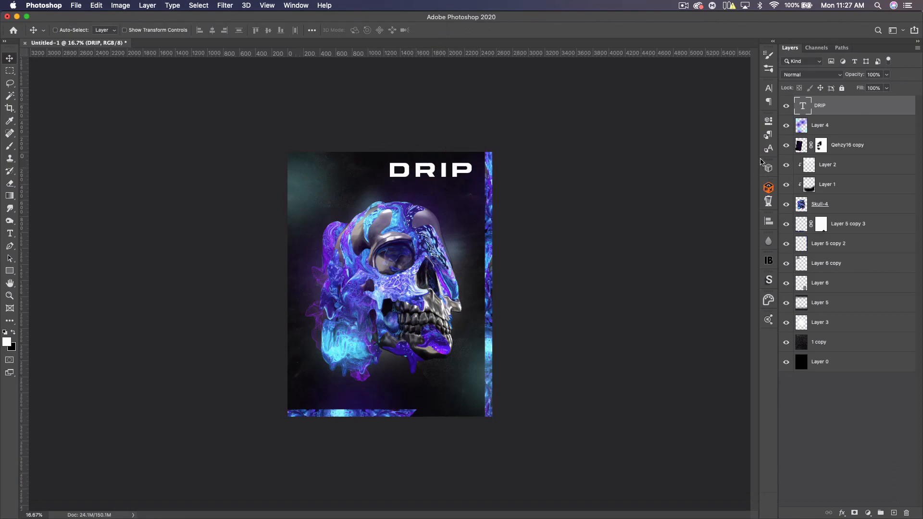
# - Duplicate the DRIP text layer, hide the original, and enlarge the copy to span the poster's width up to the side strip
pyautogui.press('super+j')
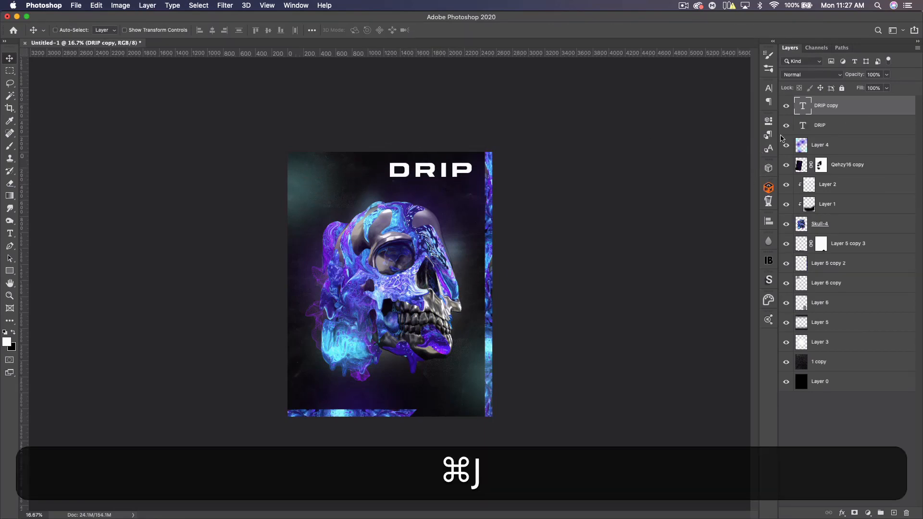
pyautogui.click(787, 126)
pyautogui.press('super+t')
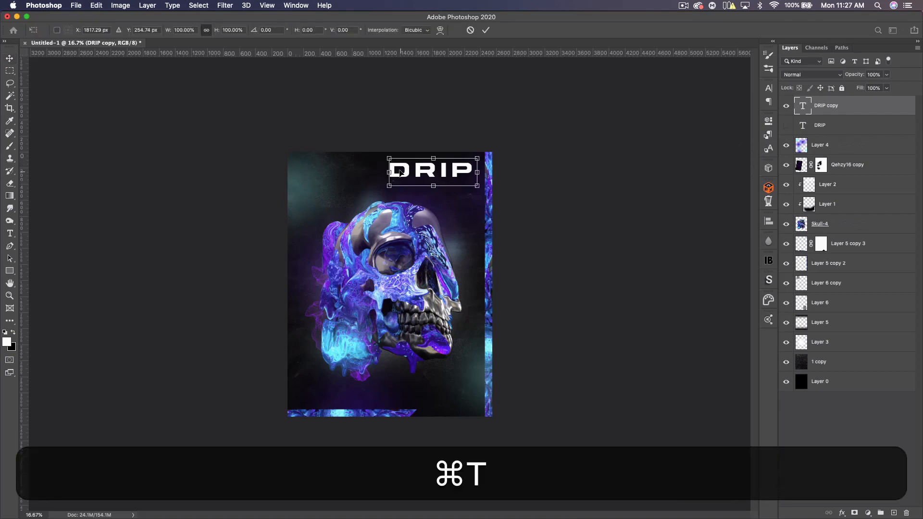
pyautogui.moveTo(388, 172); pyautogui.dragTo(294, 172)
pyautogui.moveTo(477, 173); pyautogui.dragTo(446, 177)
pyautogui.press('Return')
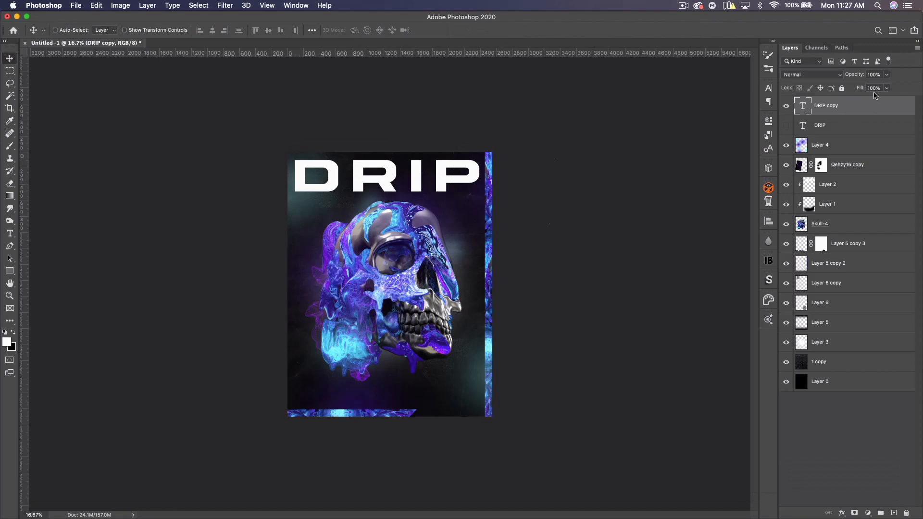
# - Set the DRIP copy's fill to 0% and give it a 10 px white stroke with its position set to Center
pyautogui.hotkey('shift', '0')
pyautogui.hotkey('shift', '0')
pyautogui.doubleClick(869, 108)
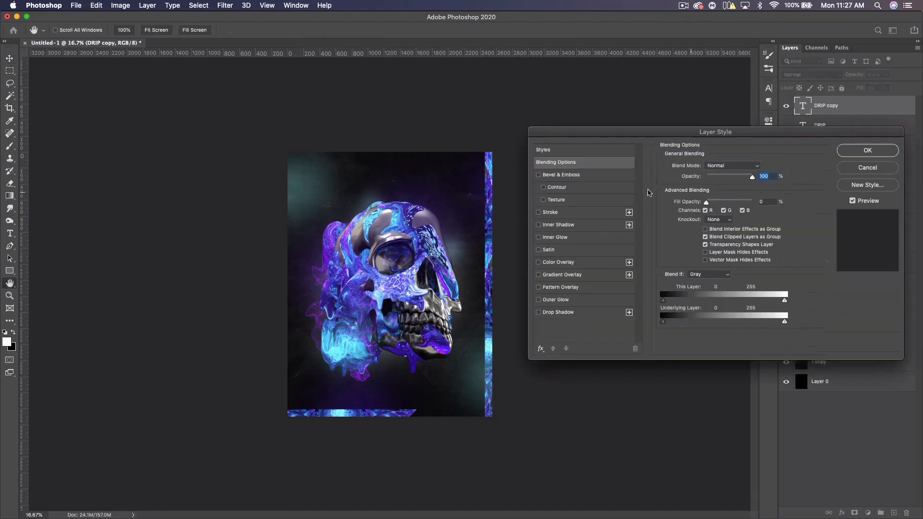
pyautogui.click(558, 213)
pyautogui.click(679, 238)
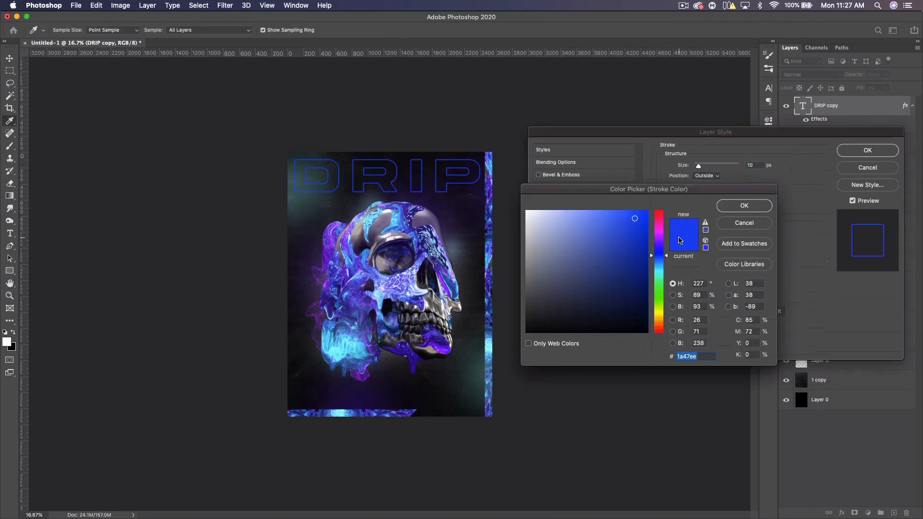
pyautogui.moveTo(617, 258); pyautogui.dragTo(349, 108)
pyautogui.click(747, 204)
pyautogui.click(709, 176)
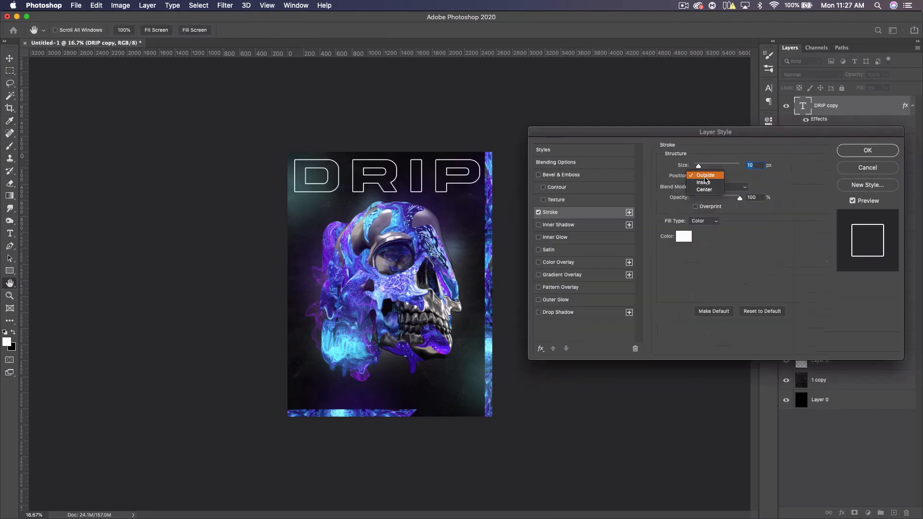
pyautogui.click(734, 180)
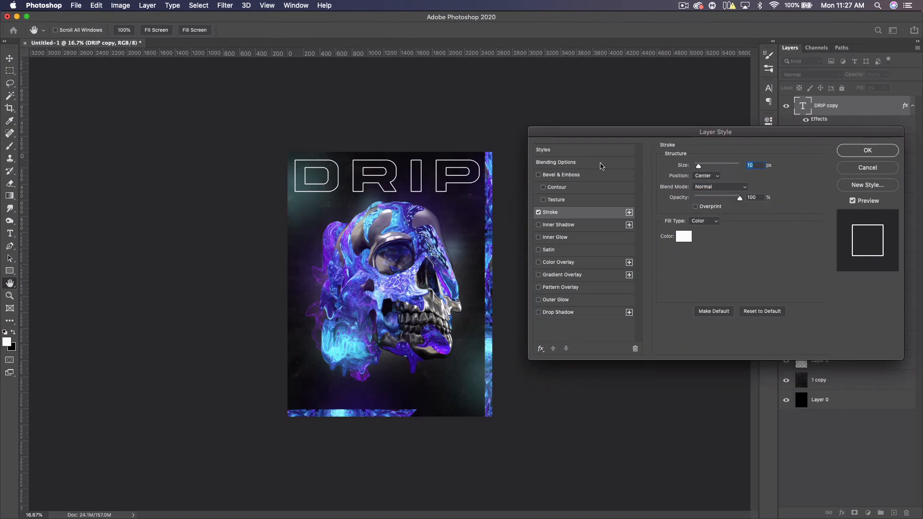
pyautogui.click(867, 150)
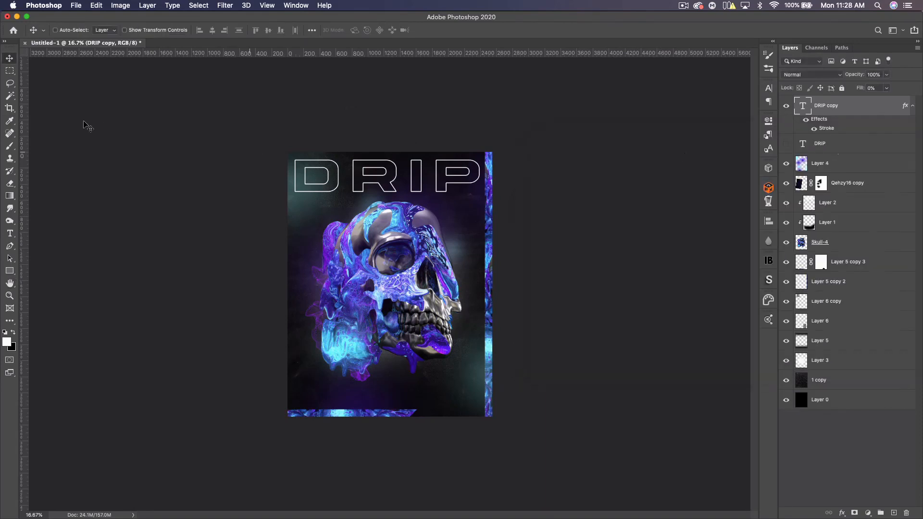
# - Duplicate the outlined DRIP text repeatedly and stack the copies straight down the poster to make six rows
pyautogui.press('super+j')
pyautogui.keyDown('shift'); pyautogui.keyDown('super'); pyautogui.moveTo(431, 186); pyautogui.dragTo(435, 216); pyautogui.keyUp('super'); pyautogui.keyUp('shift')
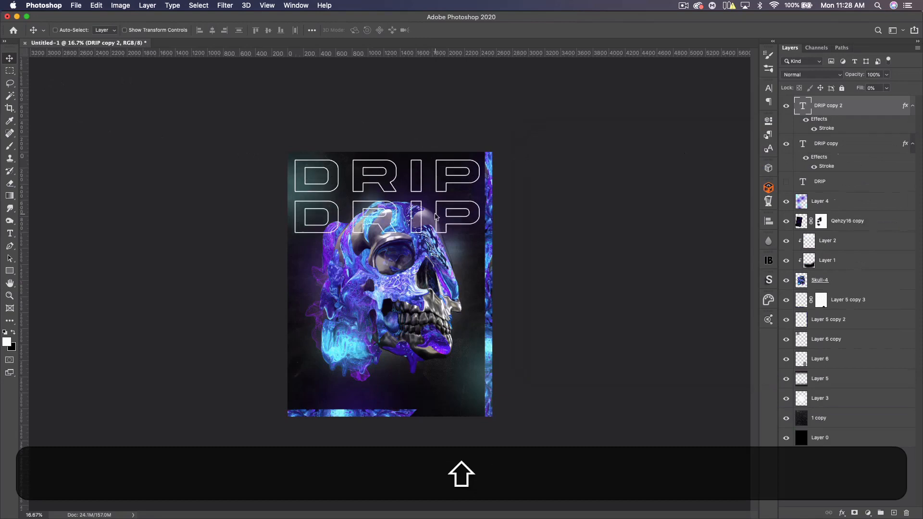
pyautogui.keyDown('shift'); pyautogui.click(829, 146); pyautogui.keyUp('shift')
pyautogui.press('shift+super+j')
pyautogui.keyDown('shift'); pyautogui.moveTo(710, 155); pyautogui.dragTo(736, 231); pyautogui.keyUp('shift')
pyautogui.press('super+j')
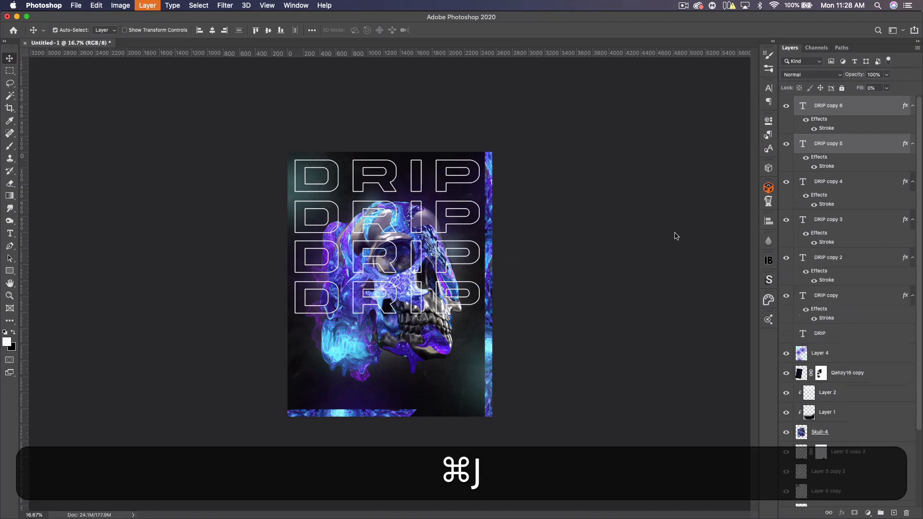
pyautogui.keyDown('shift'); pyautogui.keyDown('super'); pyautogui.moveTo(423, 265); pyautogui.dragTo(407, 342); pyautogui.keyUp('super'); pyautogui.keyUp('shift')
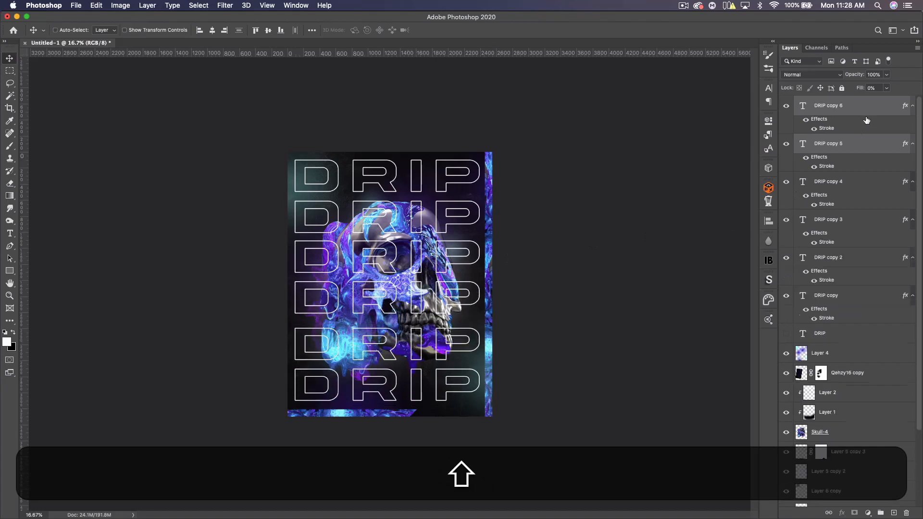
# - Distribute the six outlined DRIP layers by vertical centers and merge them into one layer
pyautogui.click(865, 106)
pyautogui.keyDown('shift'); pyautogui.click(854, 296); pyautogui.keyUp('shift')
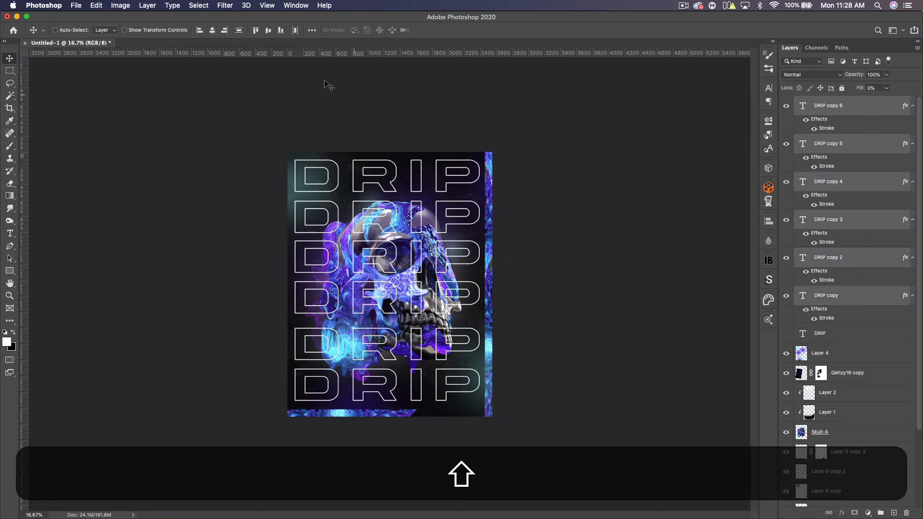
pyautogui.click(147, 6)
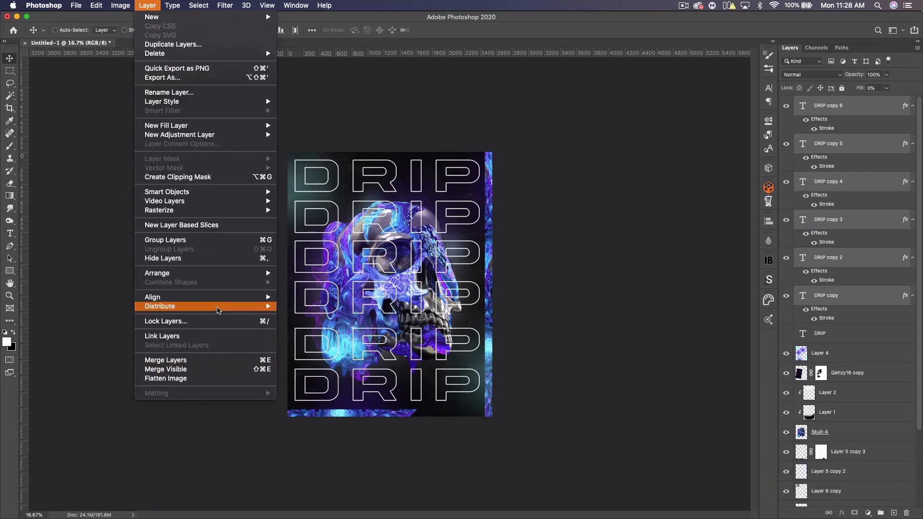
pyautogui.moveTo(223, 308)
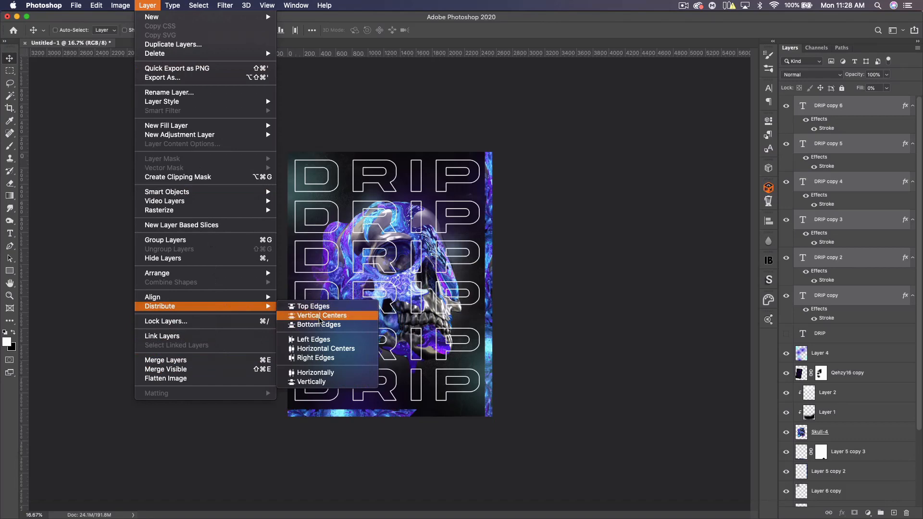
pyautogui.click(318, 316)
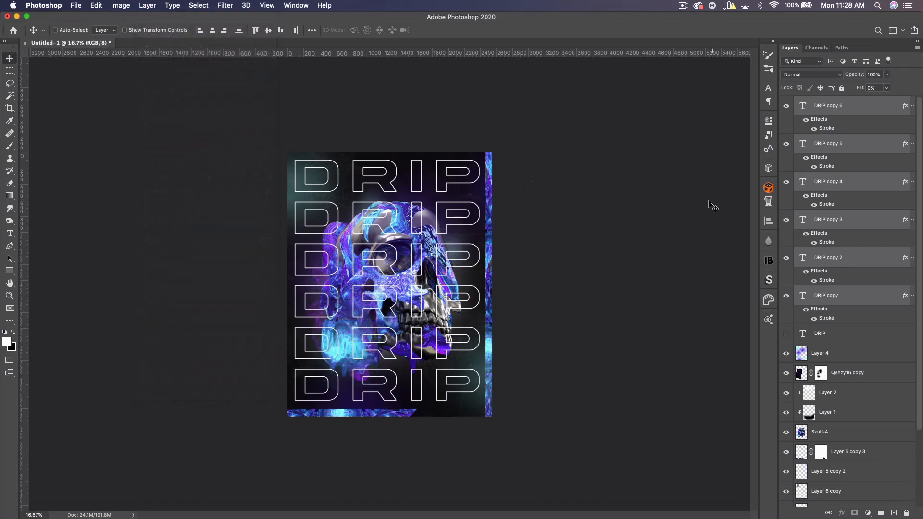
pyautogui.press('super+e')
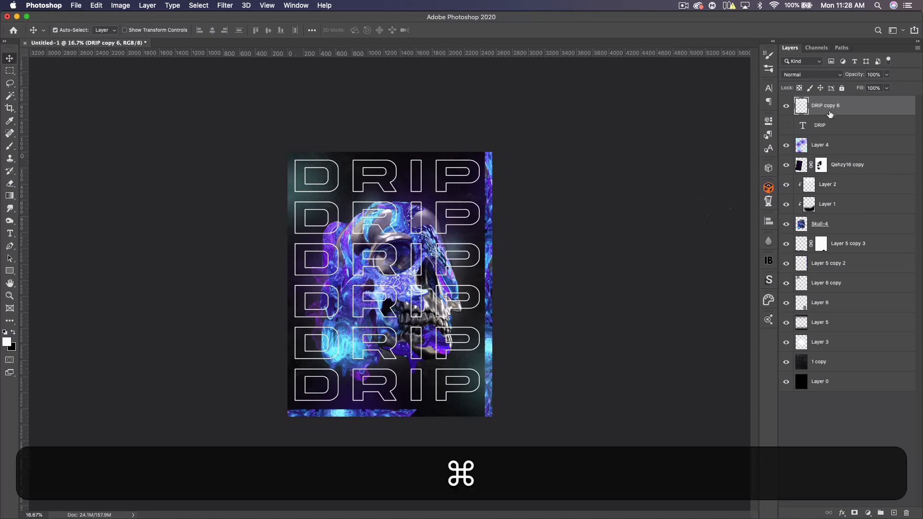
# - Duplicate the merged DRIP layer, hide the original, move the copy directly above Layer 3 and set its opacity to 20%
pyautogui.press('super+j')
pyautogui.click(786, 125)
pyautogui.moveTo(832, 107); pyautogui.dragTo(820, 356)
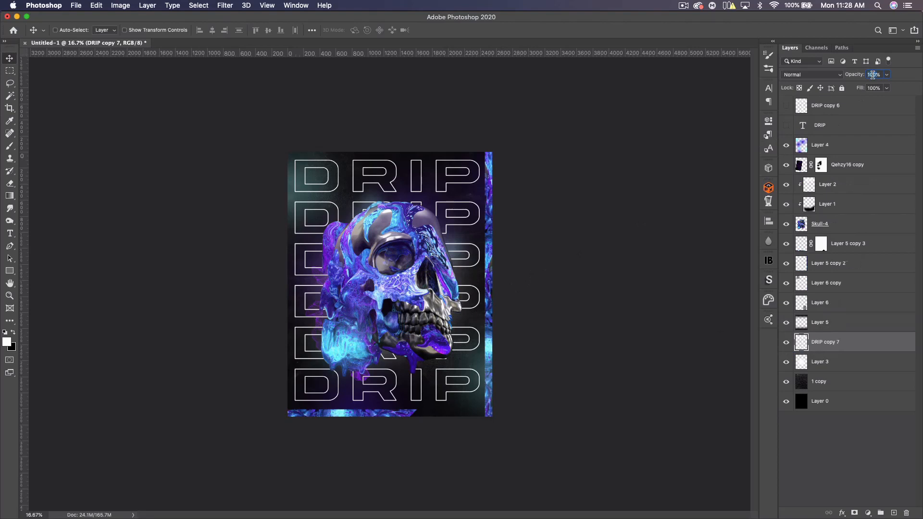
pyautogui.write('20')
pyautogui.press('Return')
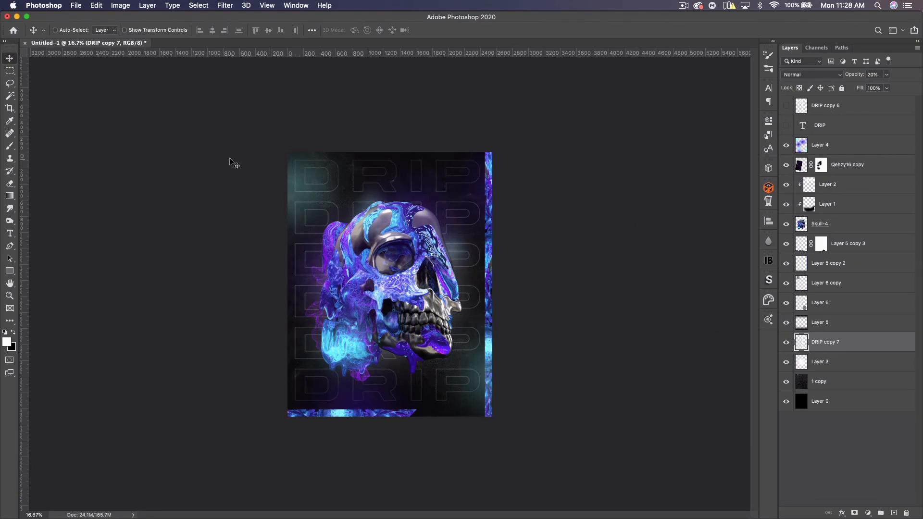
# - Hide DRIP copy 7, show DRIP copy 6, scale it to about 45% and place it over the skull's lower-left side
pyautogui.click(786, 342)
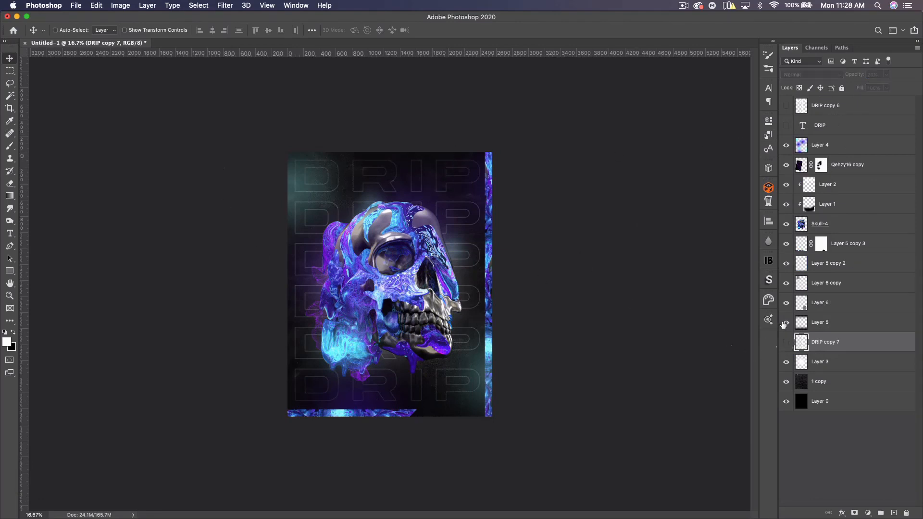
pyautogui.click(786, 105)
pyautogui.click(801, 105)
pyautogui.press('super+t')
pyautogui.moveTo(479, 281); pyautogui.dragTo(364, 314)
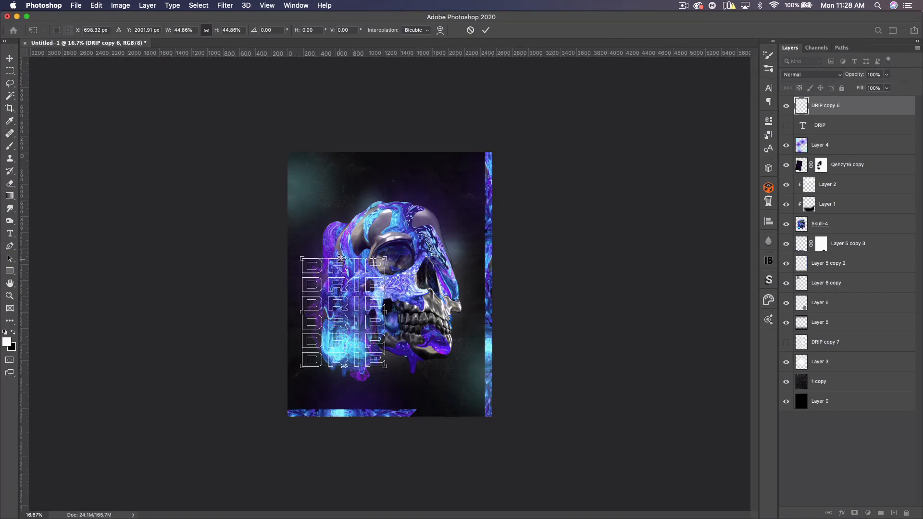
pyautogui.press('Return')
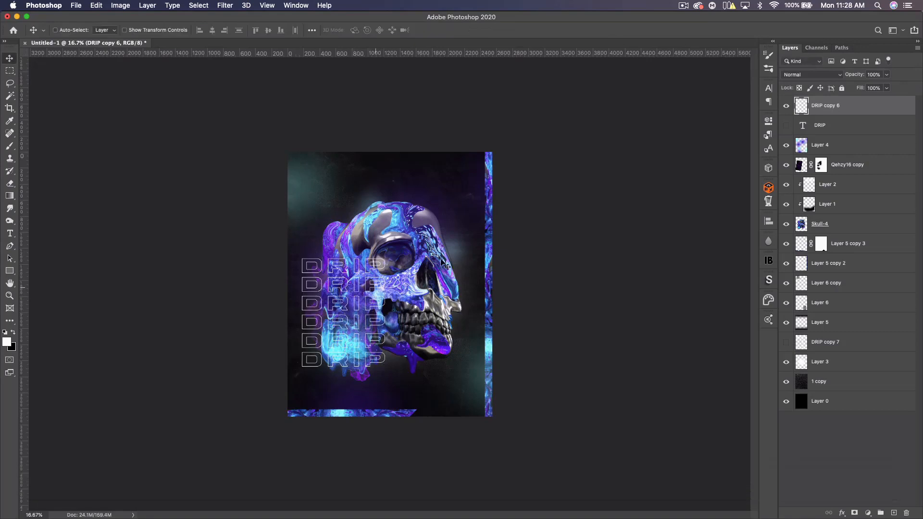
# - Open DRIP copy 6 in Liquify and push its letters out of shape using the Forward Warp tool at brush size 500
pyautogui.click(224, 5)
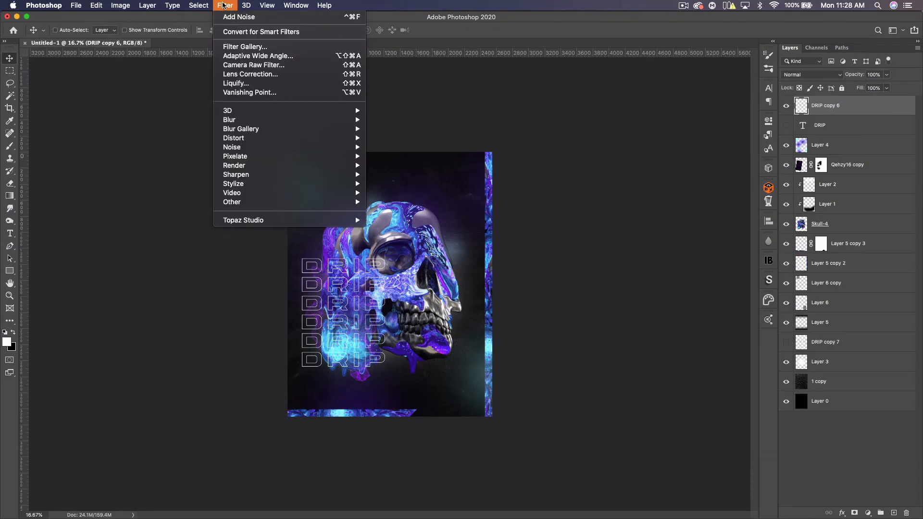
pyautogui.click(247, 85)
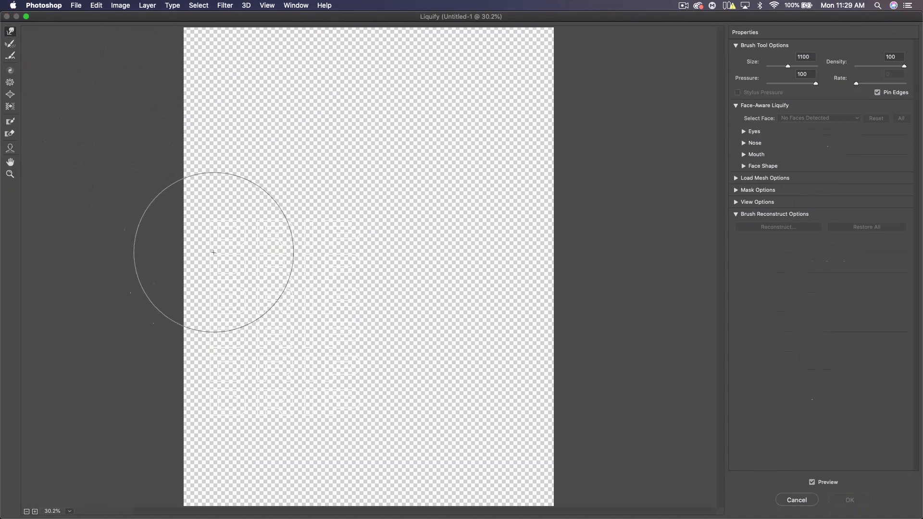
pyautogui.press('[')
pyautogui.press('[')
pyautogui.press('[')
pyautogui.press('[')
pyautogui.press('[')
pyautogui.press('[')
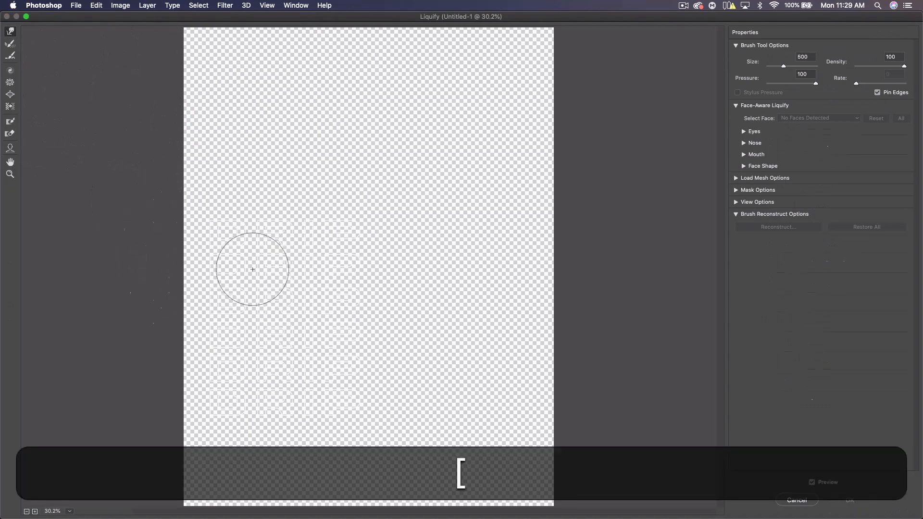
pyautogui.moveTo(252, 269); pyautogui.dragTo(251, 304)
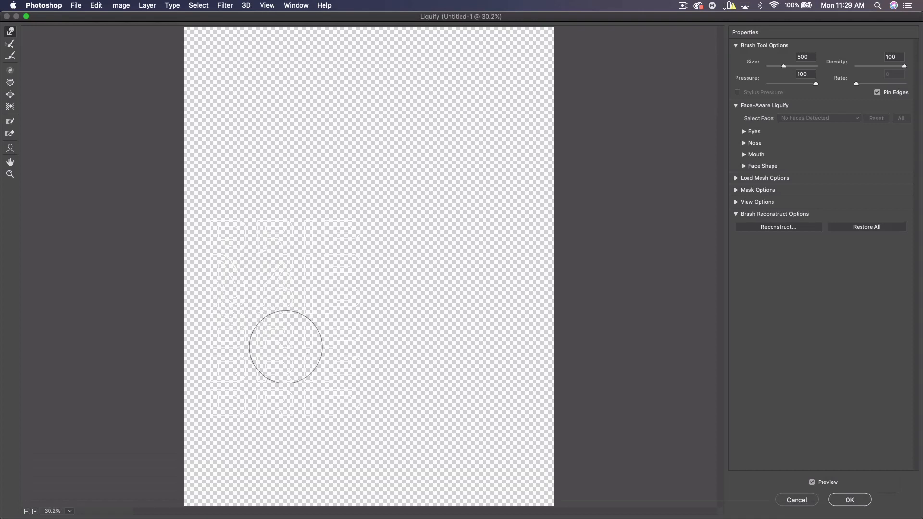
pyautogui.moveTo(303, 359)
pyautogui.mouseDown()
pyautogui.moveTo(303, 340)
pyautogui.moveTo(304, 390)
pyautogui.moveTo(314, 303)
pyautogui.mouseUp()
# - Twirl the middle of the small DRIP rows with a size 600 brush and apply the Liquify filter
pyautogui.click(15, 73)
pyautogui.press(']')
pyautogui.press(']')
pyautogui.press(']')
pyautogui.press(']')
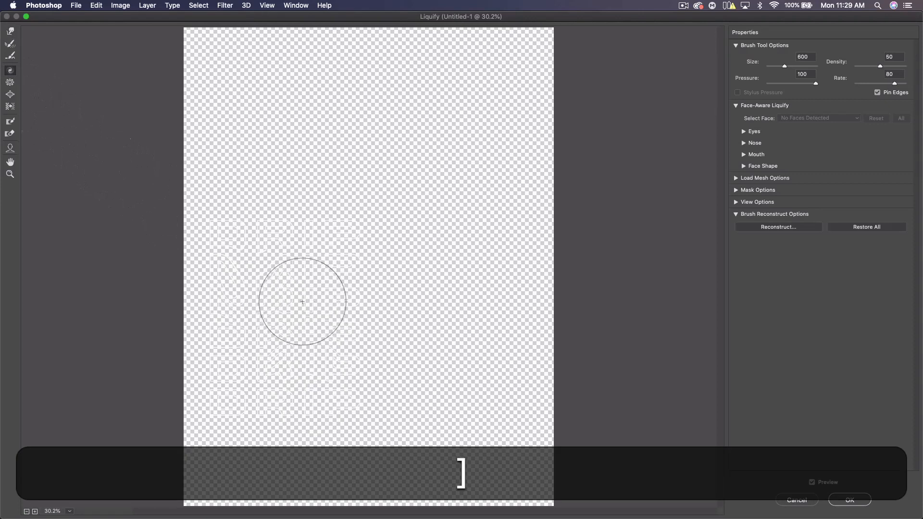
pyautogui.click(849, 500)
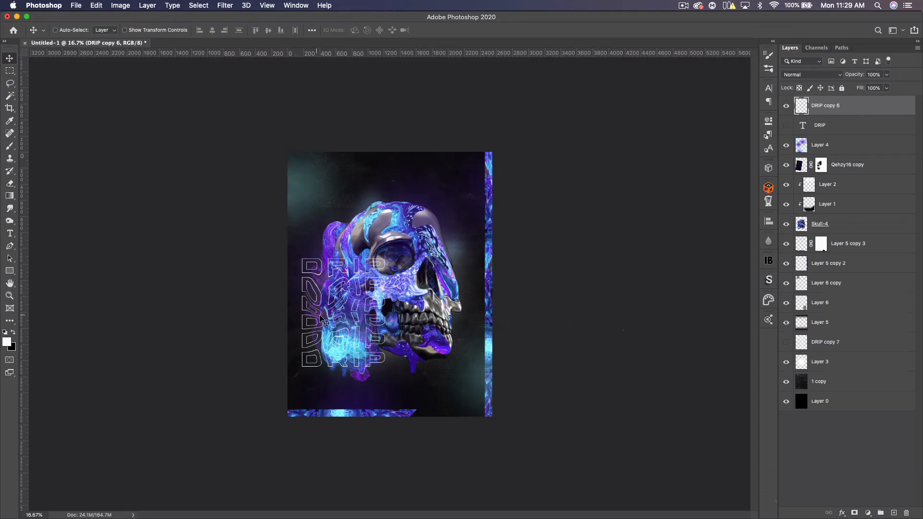
# - Hide DRIP copy 6, show DRIP copy 7 behind the skull and set its opacity to 5%
pyautogui.click(786, 106)
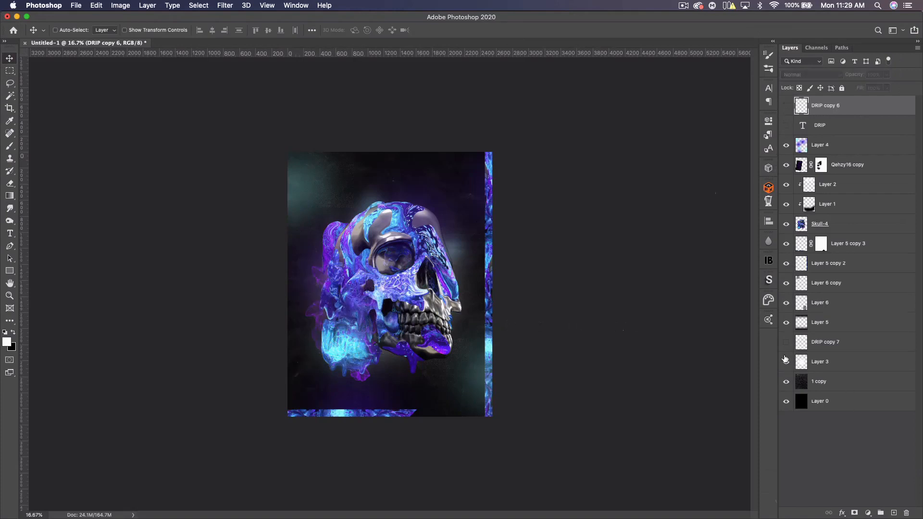
pyautogui.click(786, 343)
pyautogui.click(808, 343)
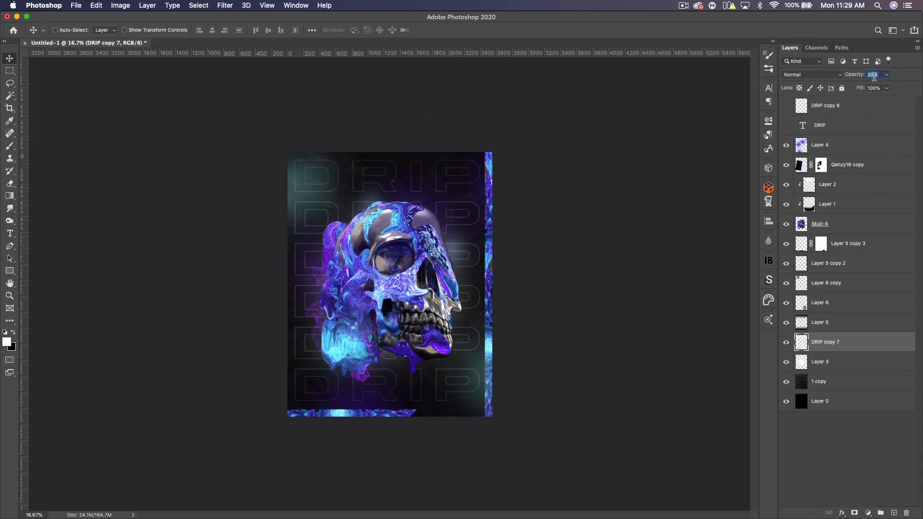
pyautogui.write('5')
pyautogui.press('Return')
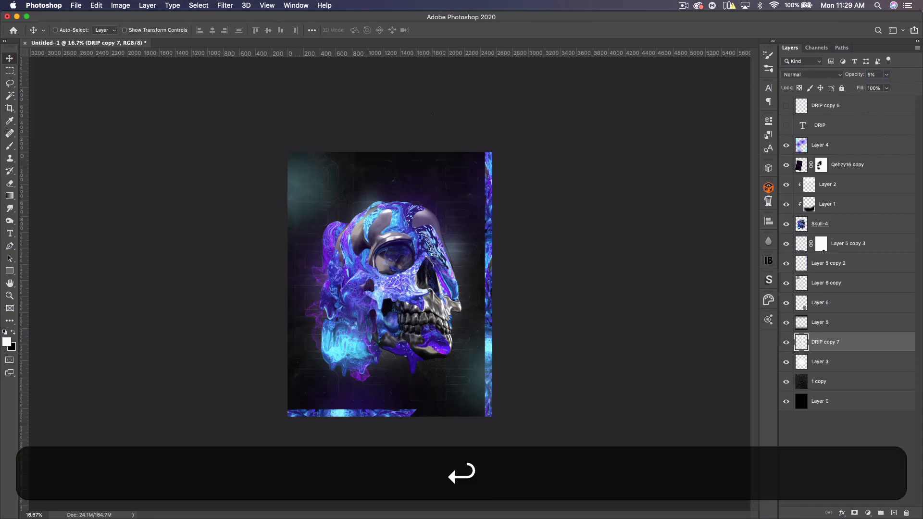
# - Open DRIP copy 7 in Liquify and twirl its letters across the rows with a size 900 brush
pyautogui.click(224, 6)
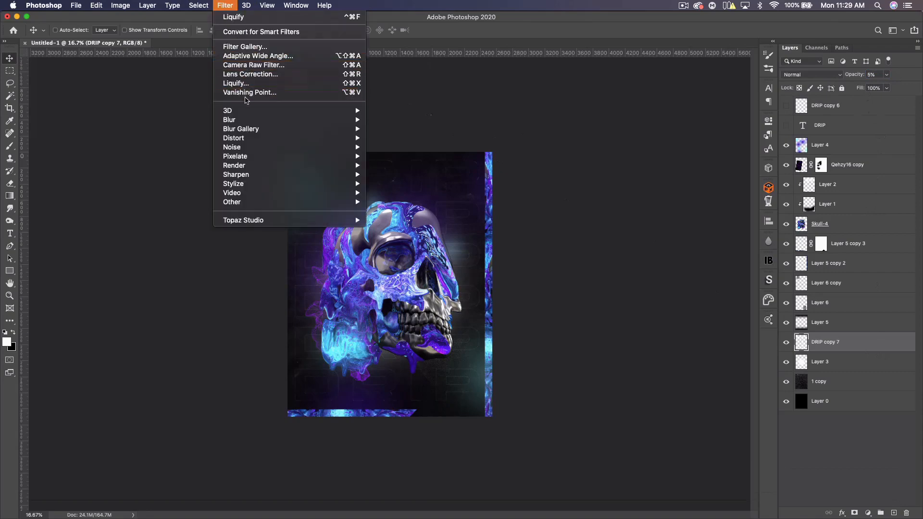
pyautogui.click(471, 163)
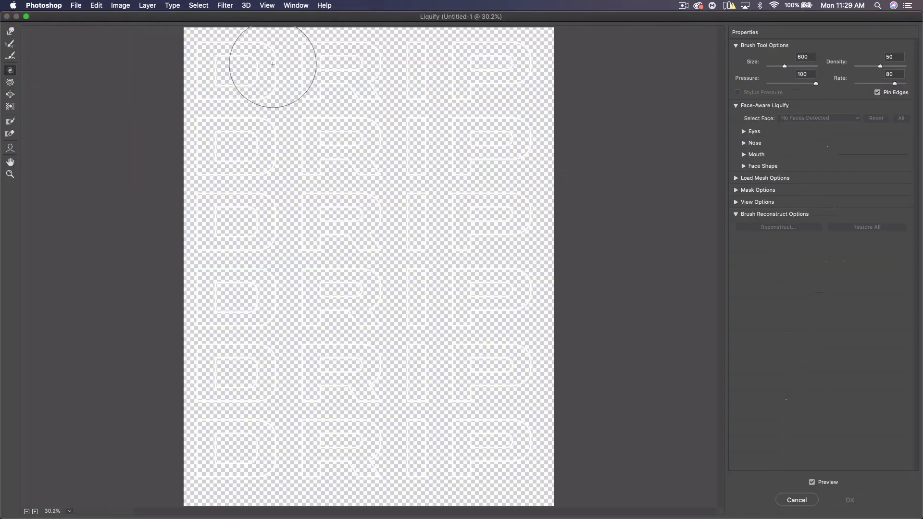
pyautogui.press(']')
pyautogui.press(']')
pyautogui.press(']')
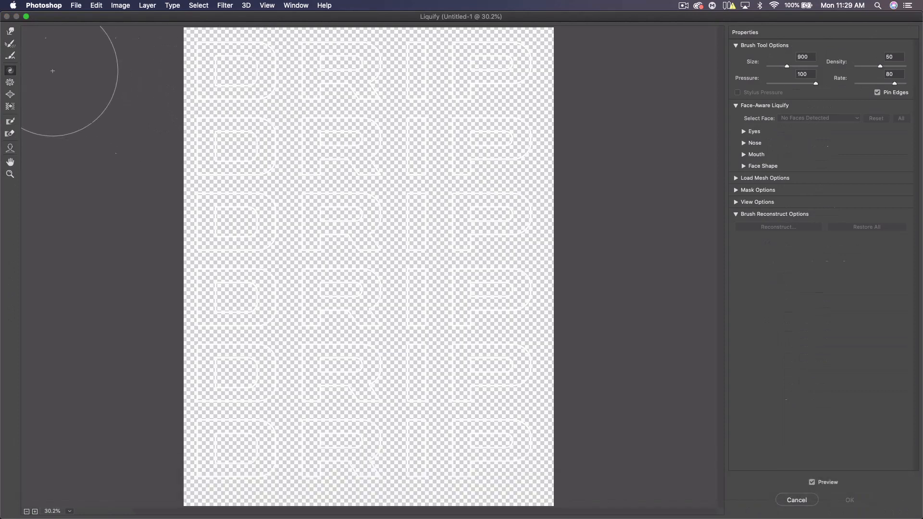
pyautogui.moveTo(305, 130)
pyautogui.mouseDown()
pyautogui.moveTo(304, 289)
pyautogui.moveTo(356, 317)
pyautogui.moveTo(418, 148)
pyautogui.moveTo(484, 194)
pyautogui.moveTo(439, 156)
pyautogui.moveTo(453, 295)
pyautogui.mouseUp()
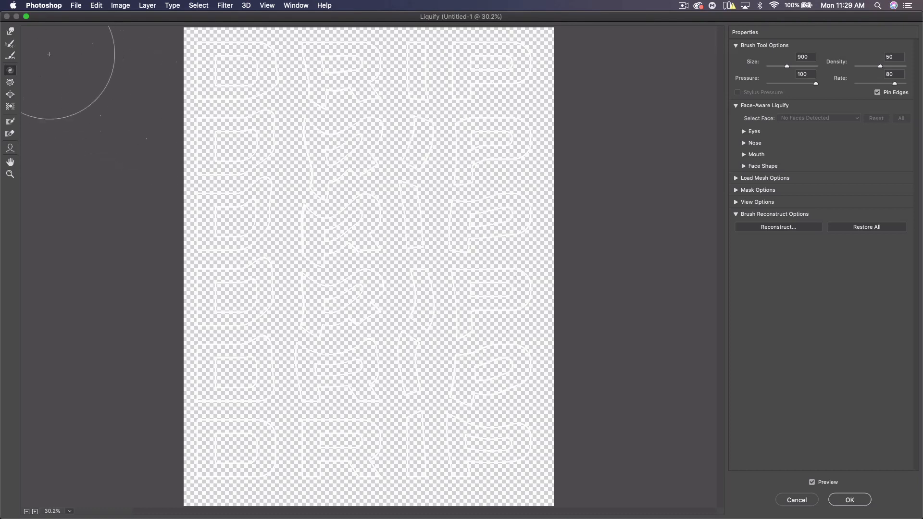
# - Warp the large DRIP letters further using the Forward Warp tool at brush size 1000 and apply the Liquify filter
pyautogui.click(10, 32)
pyautogui.press(']')
pyautogui.press(']')
pyautogui.press(']')
pyautogui.press(']')
pyautogui.press(']')
pyautogui.press(']')
pyautogui.press(']')
pyautogui.press(']')
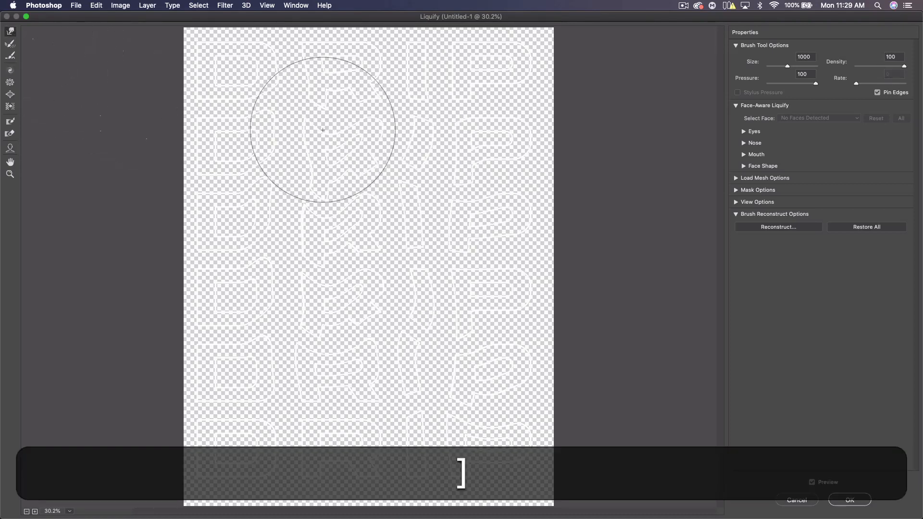
pyautogui.moveTo(306, 157)
pyautogui.mouseDown()
pyautogui.moveTo(306, 185)
pyautogui.moveTo(387, 351)
pyautogui.moveTo(393, 323)
pyautogui.moveTo(442, 323)
pyautogui.mouseUp()
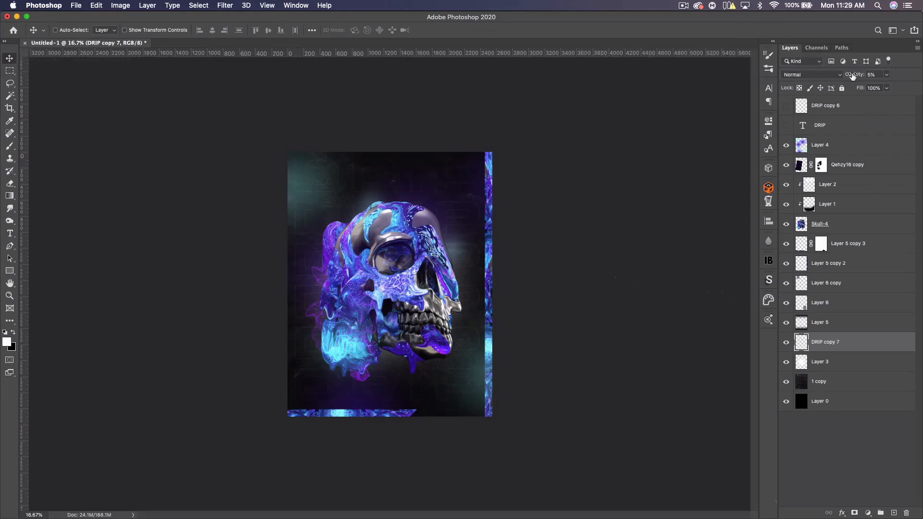
# - Raise the distorted DRIP layer's opacity to check the warping and set it back to 5%
pyautogui.moveTo(852, 75); pyautogui.dragTo(868, 73)
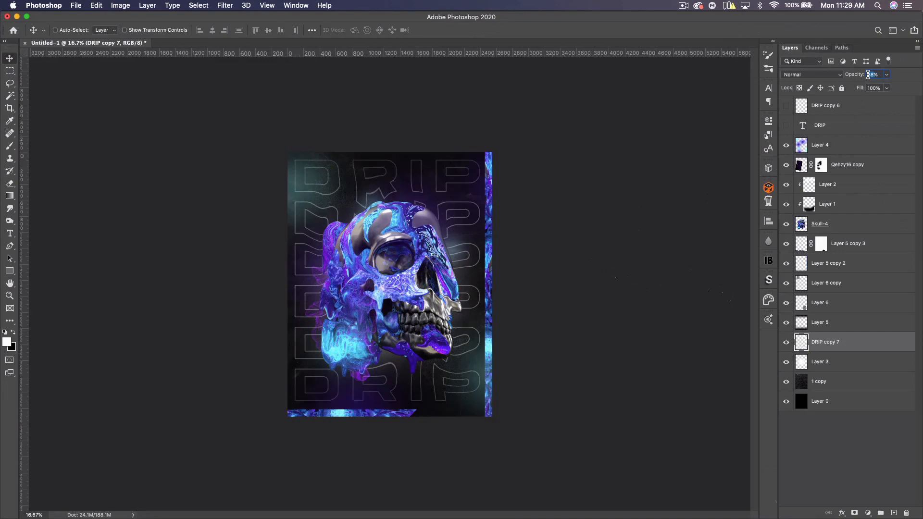
pyautogui.write('5')
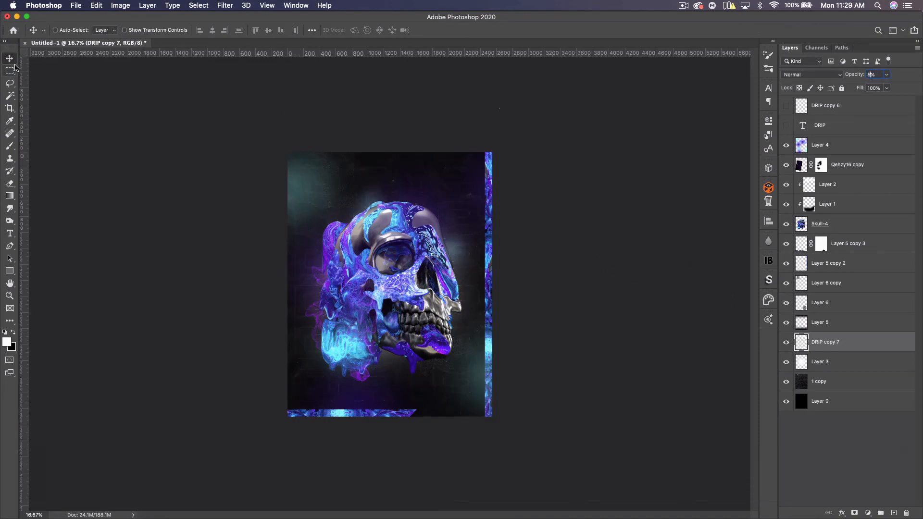
# - Transform the DRIP copy 7 layer, rotating it about 4.8° and scaling it to about 111%
pyautogui.press('super+t')
pyautogui.moveTo(519, 283); pyautogui.dragTo(526, 294)
pyautogui.keyDown('alt'); pyautogui.moveTo(400, 162); pyautogui.dragTo(399, 146); pyautogui.keyUp('alt')
pyautogui.press('Return')
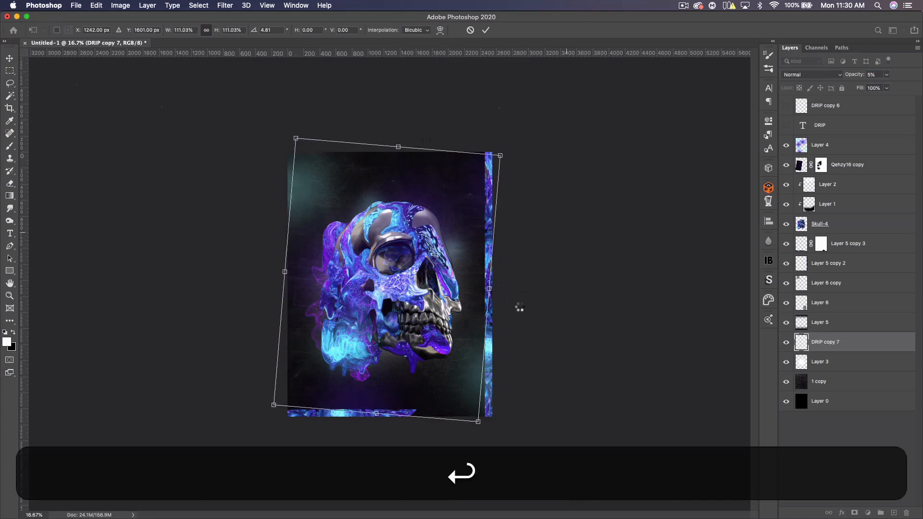
# - Show the outlined DRIP copy 6 text again and switch DRIP copy 7 off and back on to compare
pyautogui.click(787, 342)
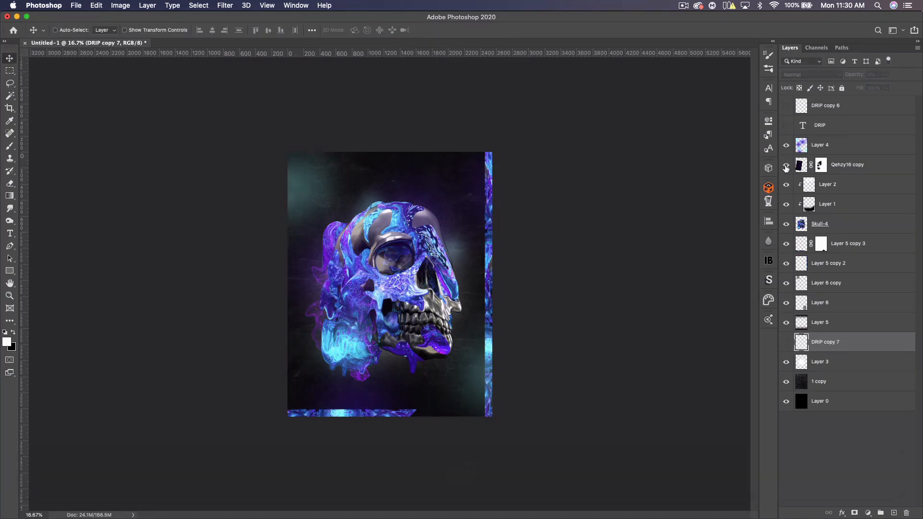
pyautogui.click(786, 106)
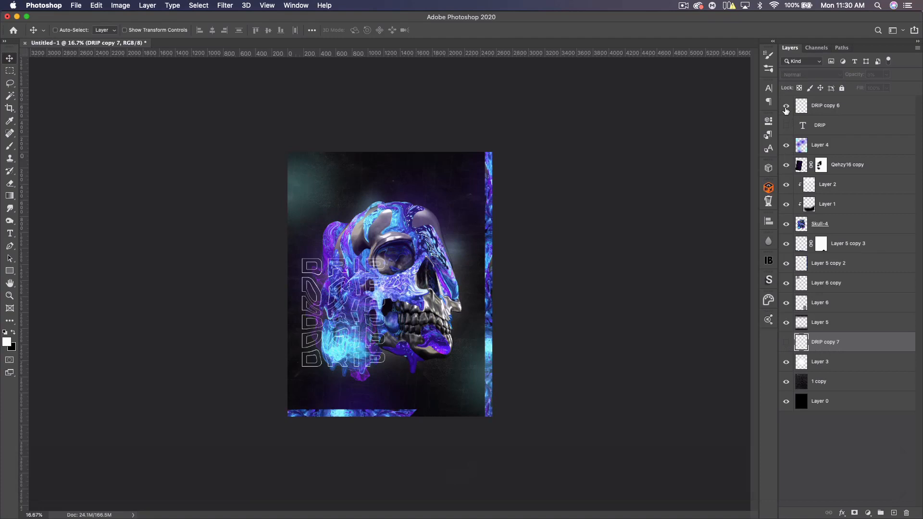
pyautogui.click(787, 343)
# - Show the solid DRIP title and move it to the poster's upper-left corner, aligned with the outlined rows
pyautogui.click(849, 129)
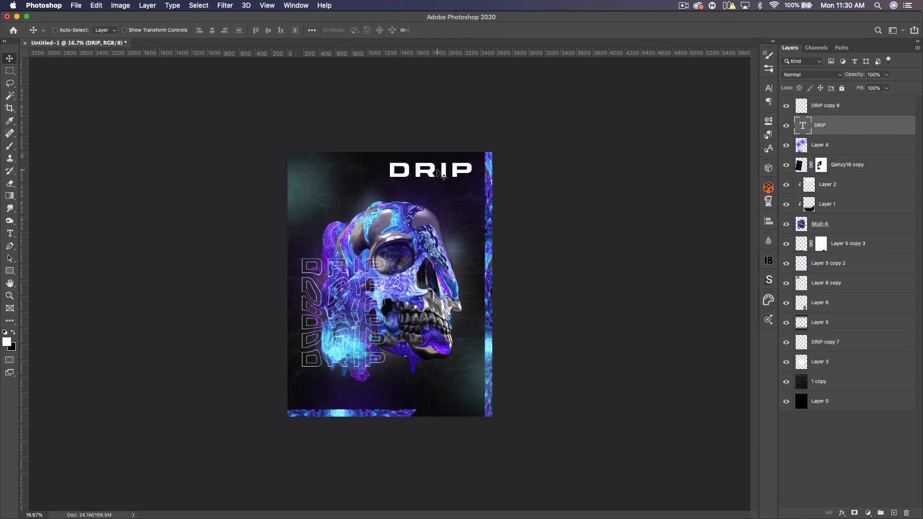
pyautogui.moveTo(438, 173); pyautogui.dragTo(354, 174)
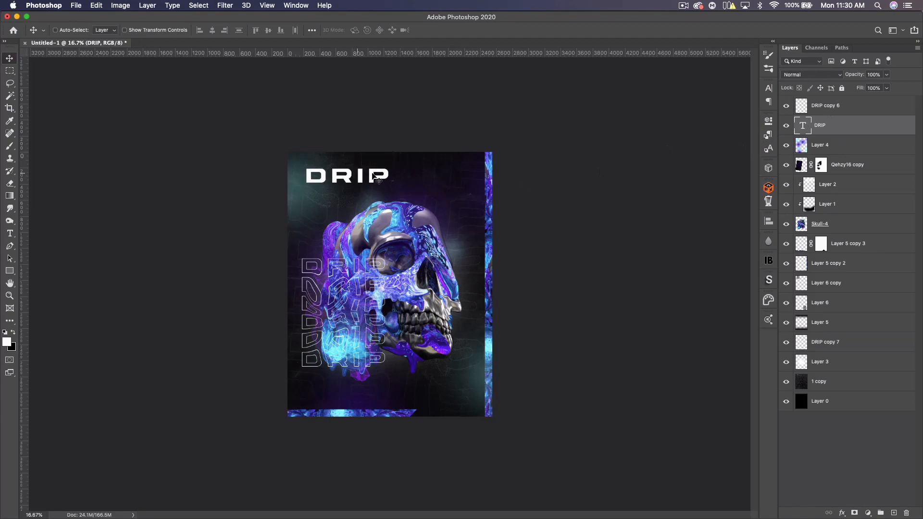
pyautogui.moveTo(390, 177)
pyautogui.mouseDown()
pyautogui.moveTo(419, 178)
pyautogui.moveTo(384, 178)
pyautogui.mouseUp()
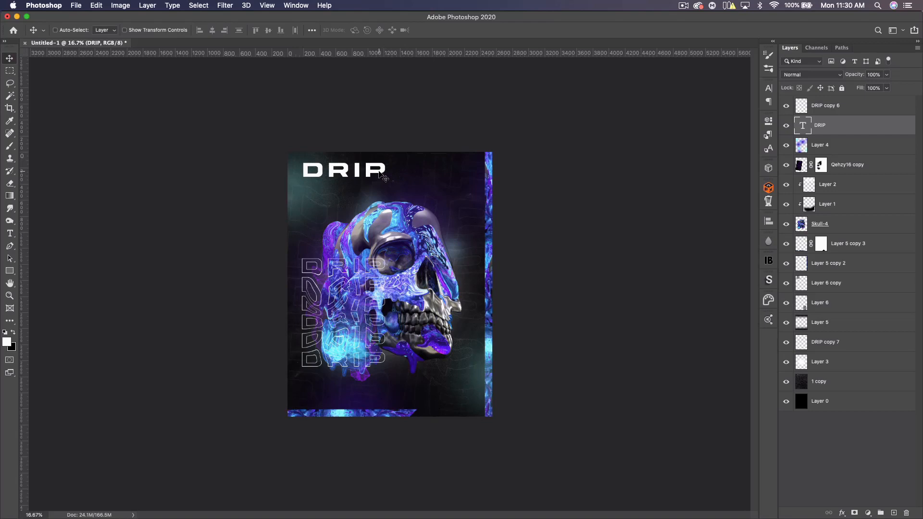
# - Duplicate the DRIP title, move the copy to the poster's lower-right area and change its text to "abstract"
pyautogui.press('super+j')
pyautogui.moveTo(394, 177); pyautogui.dragTo(466, 399)
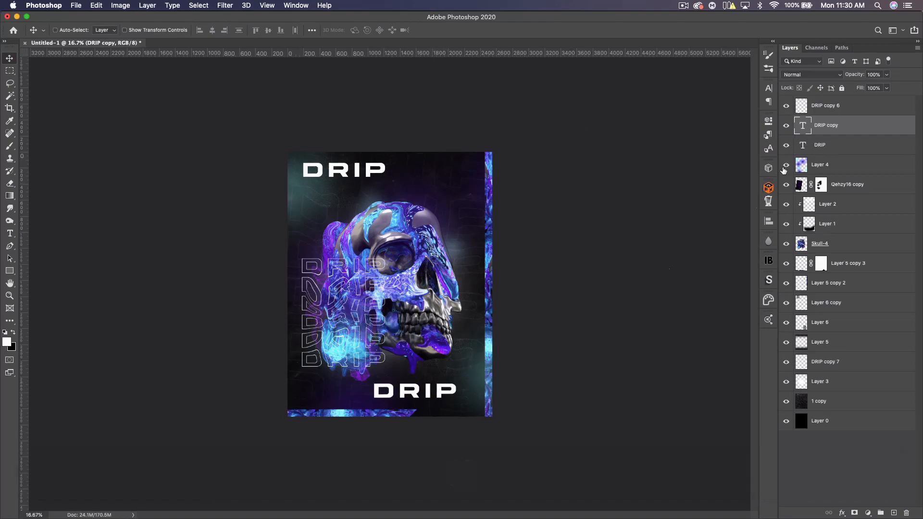
pyautogui.doubleClick(803, 132)
pyautogui.write('abstrac')
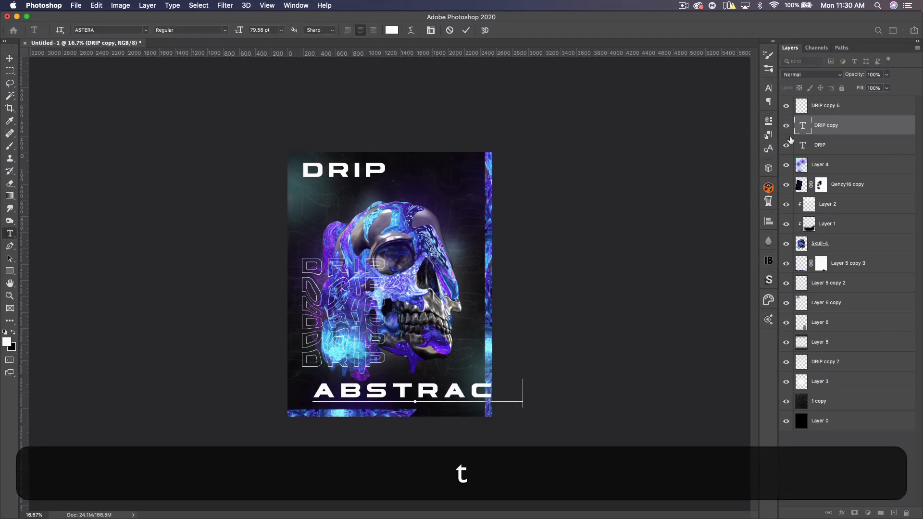
pyautogui.write('t')
# - Scale the ABSTRACT text to 47.30% and place it in the poster's lower-left corner above the border strip
pyautogui.press('super+t')
pyautogui.press('alt+super+t')
pyautogui.keyDown('alt'); pyautogui.moveTo(486, 392); pyautogui.dragTo(445, 400); pyautogui.keyUp('alt')
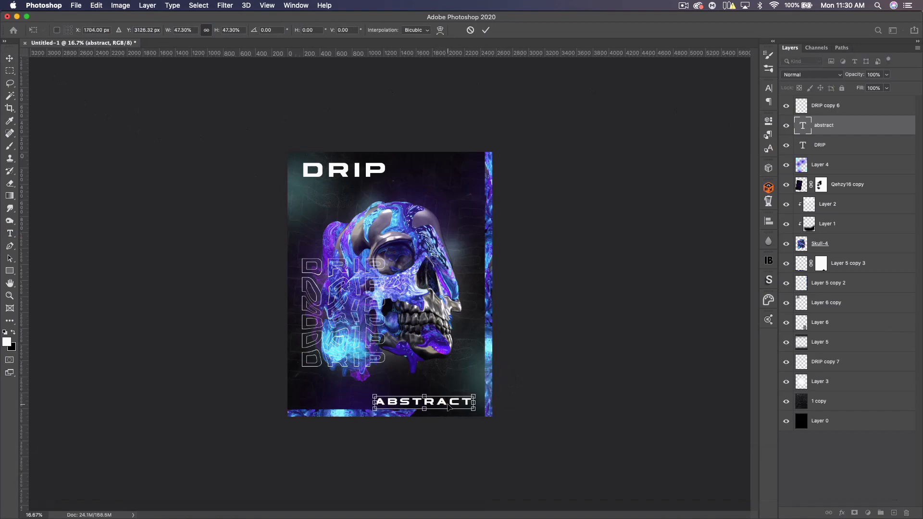
pyautogui.press('Return')
pyautogui.moveTo(359, 390); pyautogui.dragTo(333, 389)
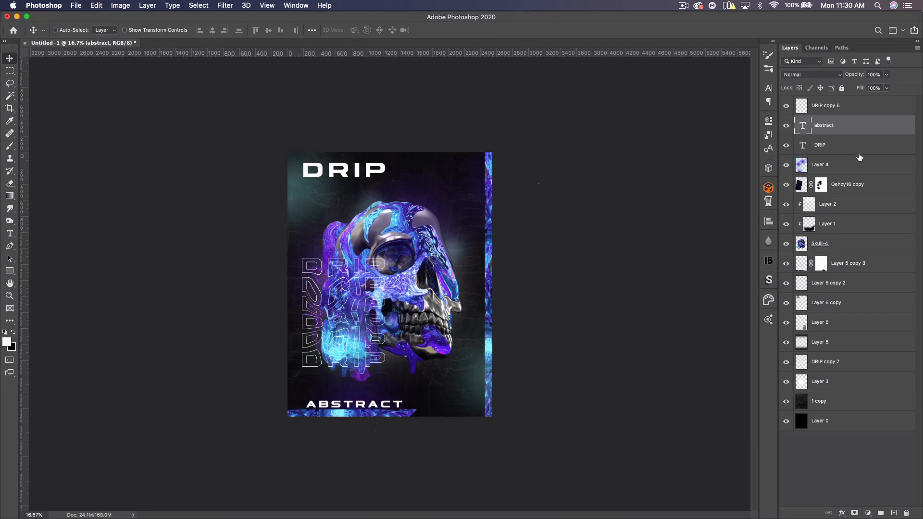
# - Duplicate the ABSTRACT text, rotate the copy -90° and place it vertically beside the right border strip
pyautogui.press('super+j')
pyautogui.press('super+t')
pyautogui.press('shift+super+t')
pyautogui.press('shift+super+t')
pyautogui.press('shift+super+t')
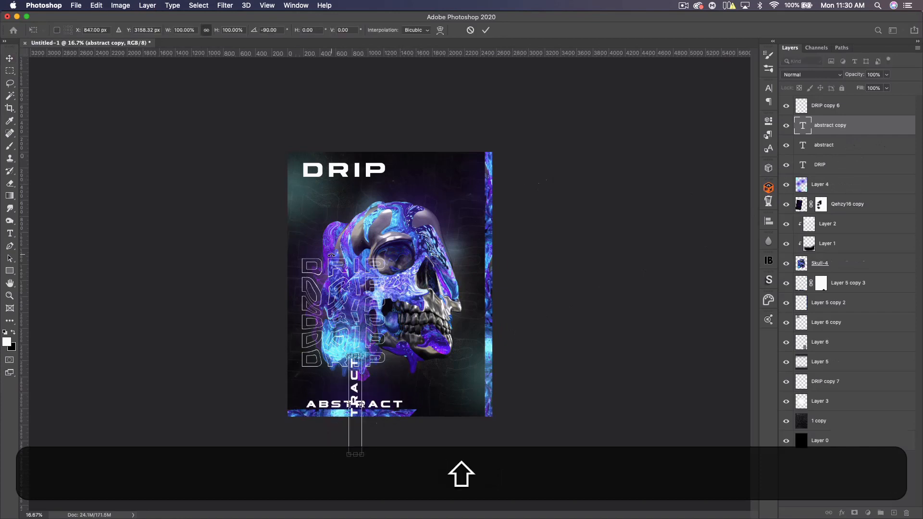
pyautogui.hotkey('shift', 'Return')
pyautogui.moveTo(342, 277); pyautogui.dragTo(502, 308)
pyautogui.moveTo(481, 266); pyautogui.dragTo(491, 238)
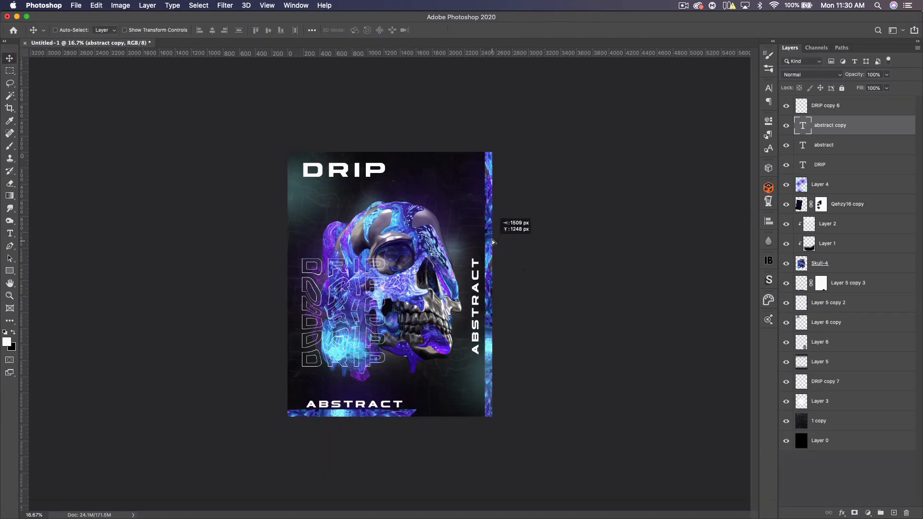
# - Replace the vertical text with "designed by" followed by the designer's full name
pyautogui.doubleClick(805, 126)
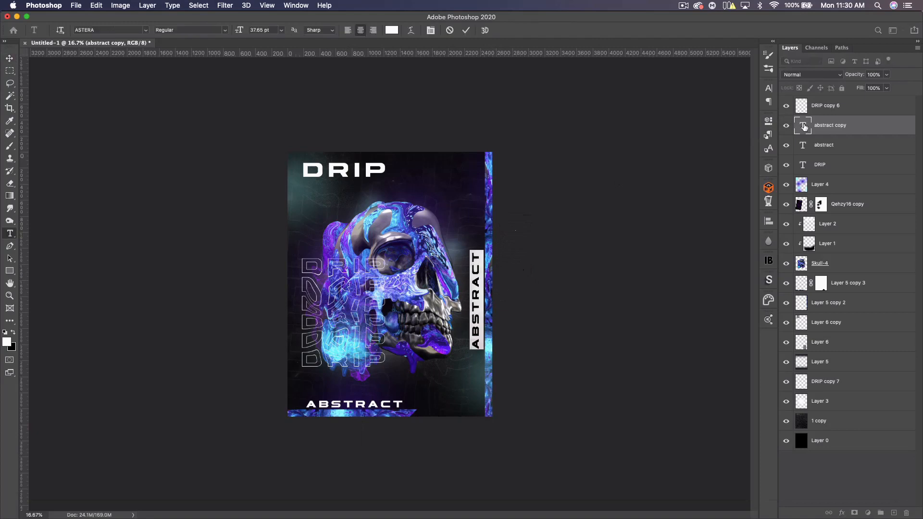
pyautogui.write('designed by noah qe')
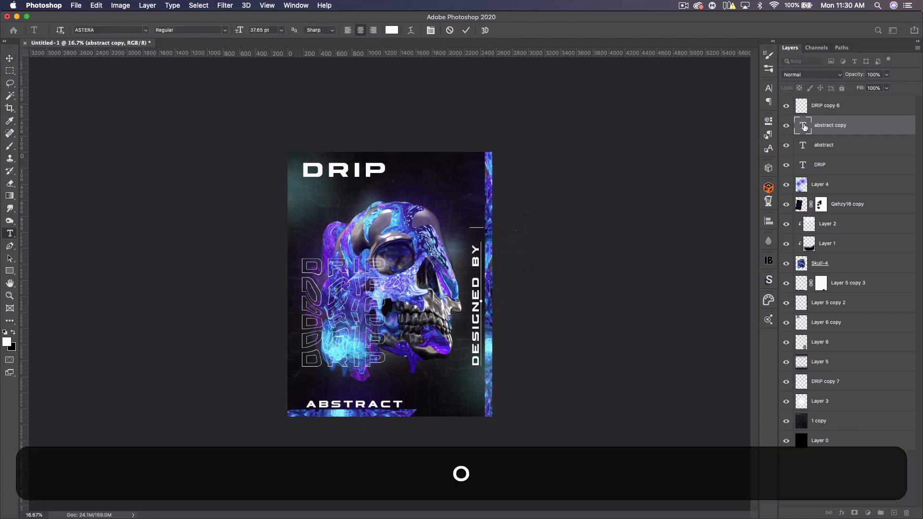
pyautogui.write('hzy')
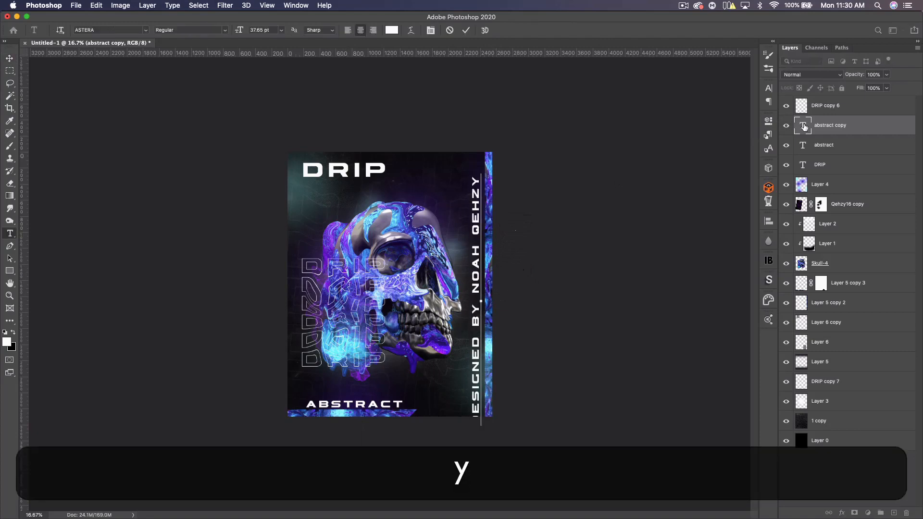
# - Shrink the vertical credit line to about a third of its size and move it midway down the right border
pyautogui.click(12, 58)
pyautogui.press('super+t')
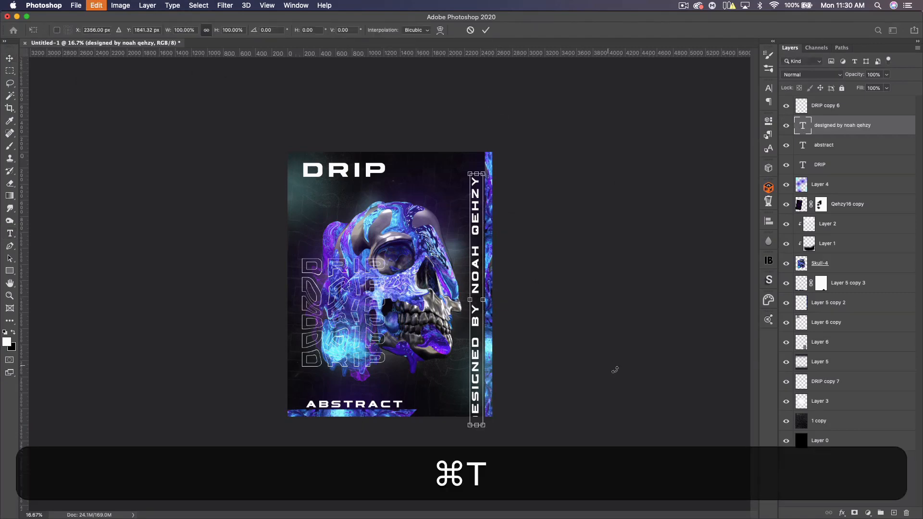
pyautogui.moveTo(481, 427); pyautogui.dragTo(482, 263)
pyautogui.press('Return')
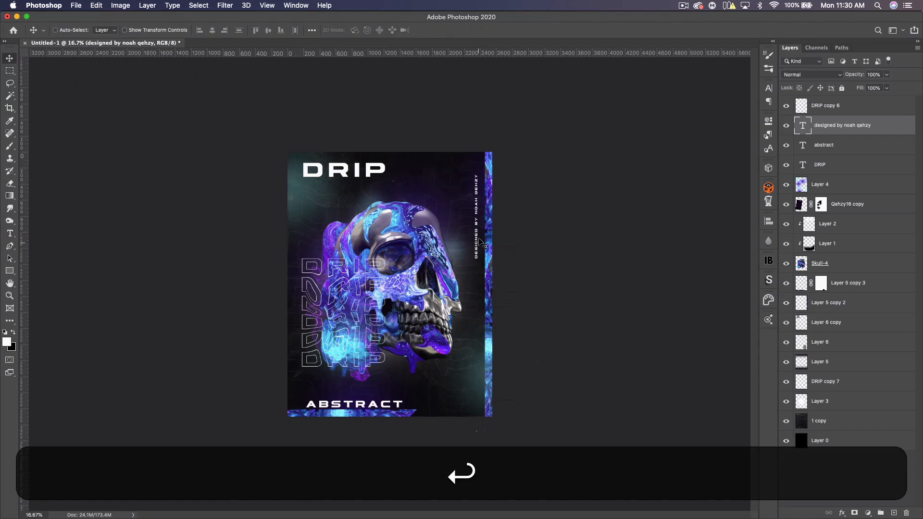
pyautogui.keyDown('shift'); pyautogui.moveTo(486, 154); pyautogui.dragTo(487, 226); pyautogui.keyUp('shift')
# - Set the vertical credit line's tracking to 350
pyautogui.doubleClick(808, 125)
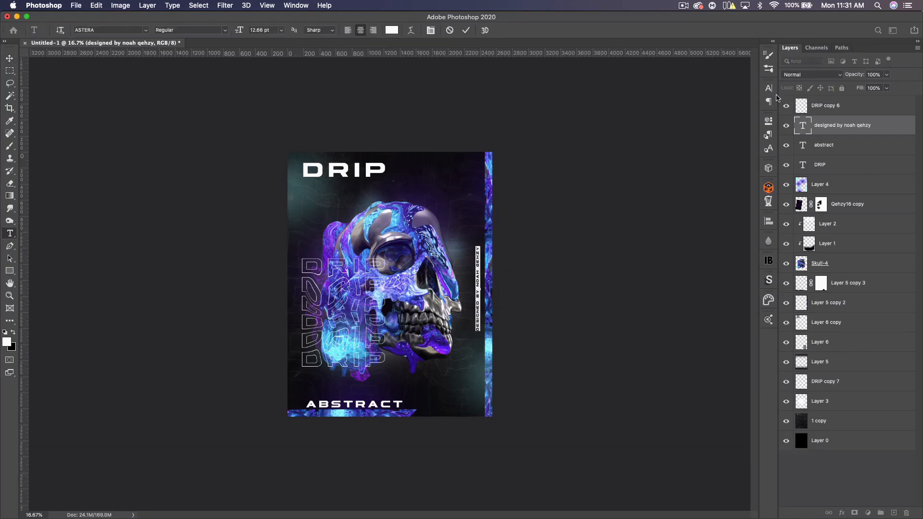
pyautogui.click(769, 90)
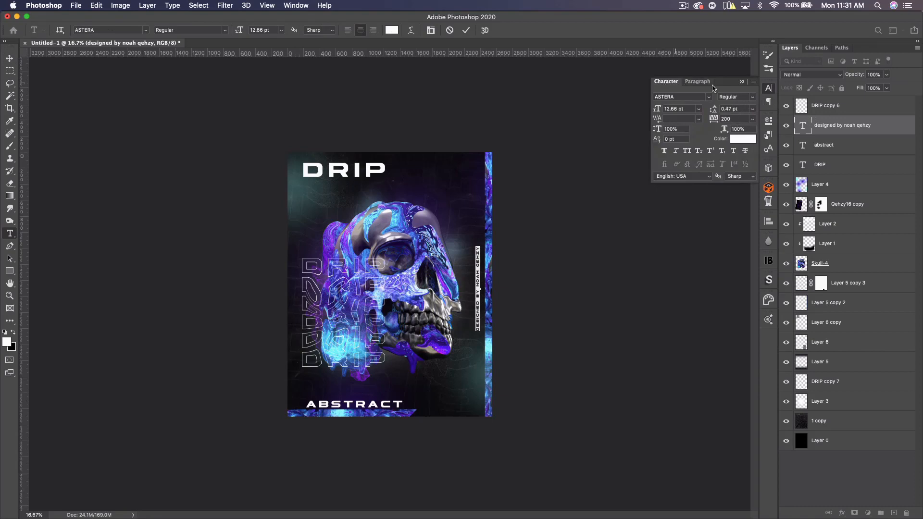
pyautogui.write('350')
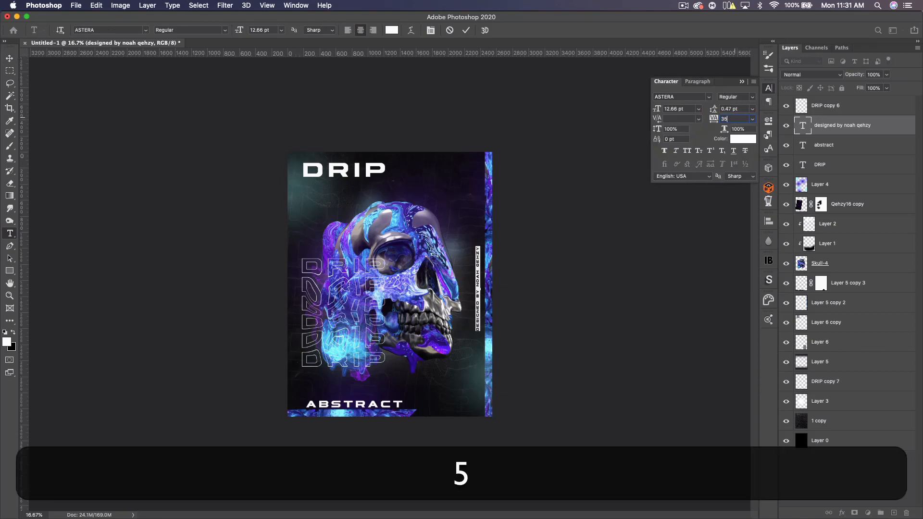
pyautogui.press('Return')
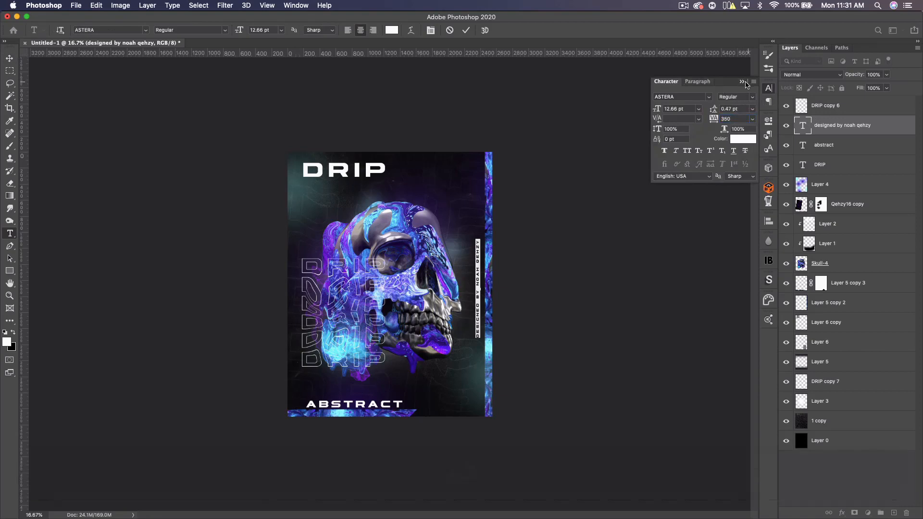
pyautogui.click(743, 82)
pyautogui.click(14, 58)
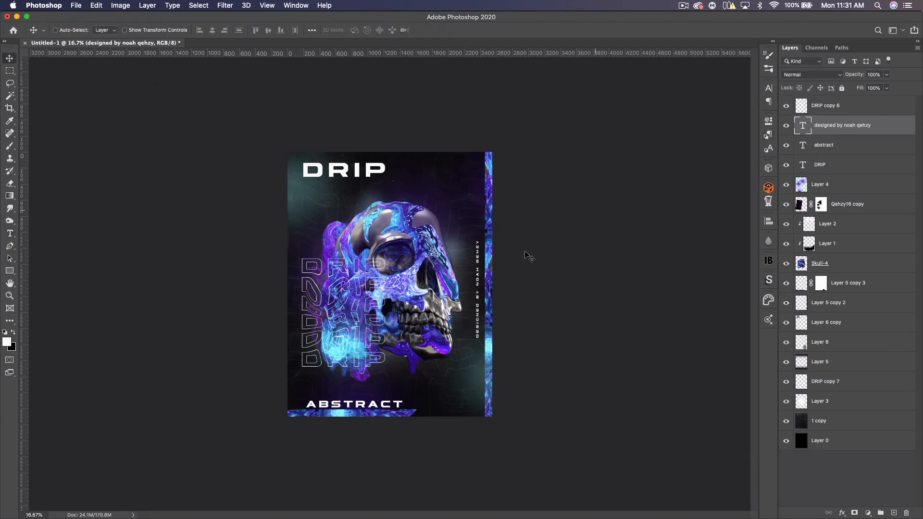
# - Raise the ABSTRACT text slightly off the bottom border strip and shift the DRIP title toward the right, above the skull
pyautogui.click(824, 144)
pyautogui.moveTo(397, 395); pyautogui.dragTo(397, 392)
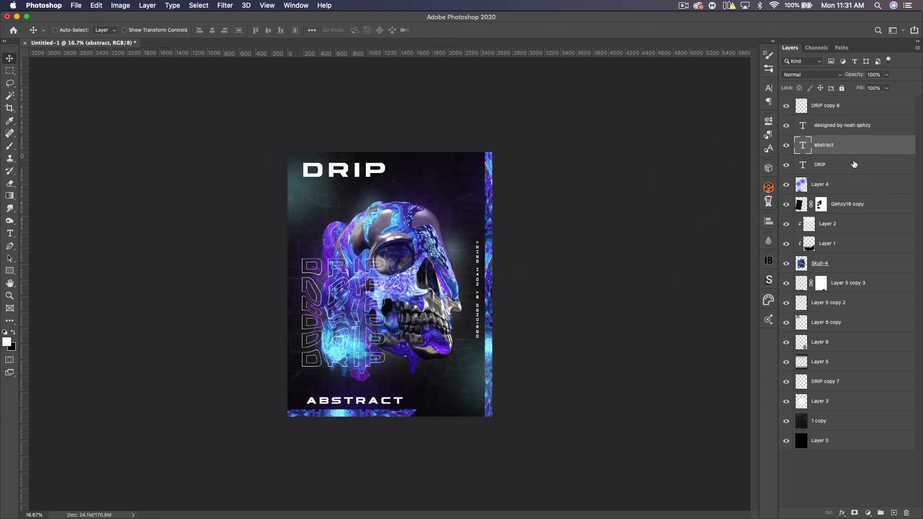
pyautogui.click(814, 166)
pyautogui.moveTo(365, 174); pyautogui.dragTo(429, 183)
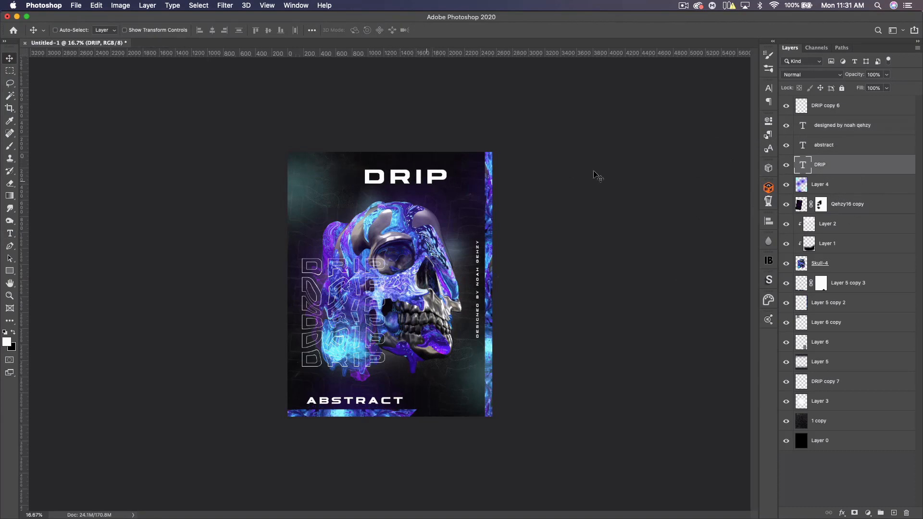
# - Hide the DRIP title and move the Skull-4 layer together with the three layers above it slightly upward
pyautogui.click(786, 165)
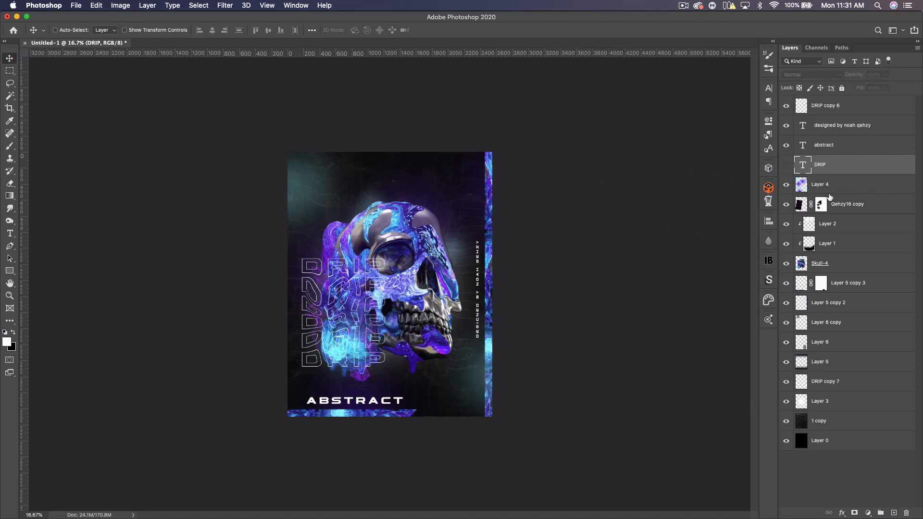
pyautogui.click(839, 268)
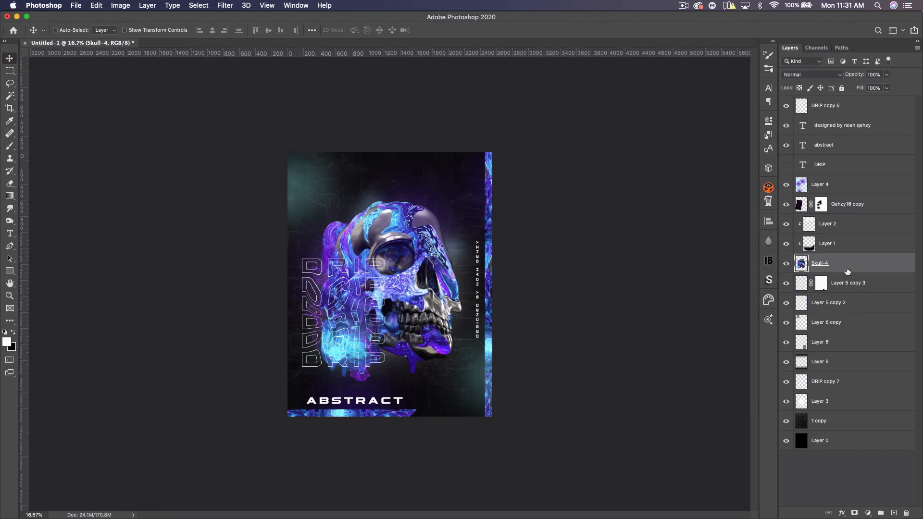
pyautogui.keyDown('shift'); pyautogui.click(847, 203); pyautogui.keyUp('shift')
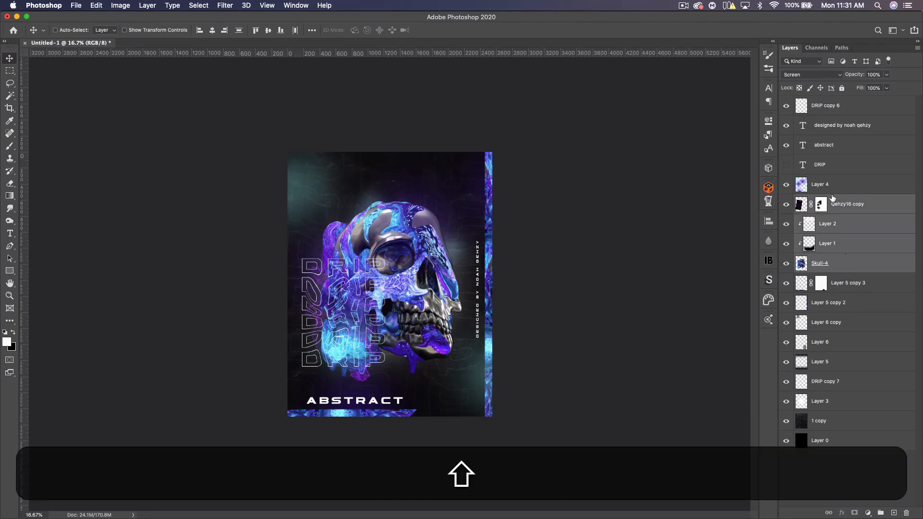
pyautogui.moveTo(373, 277)
pyautogui.mouseDown()
pyautogui.moveTo(372, 265)
pyautogui.moveTo(372, 278)
pyautogui.mouseUp()
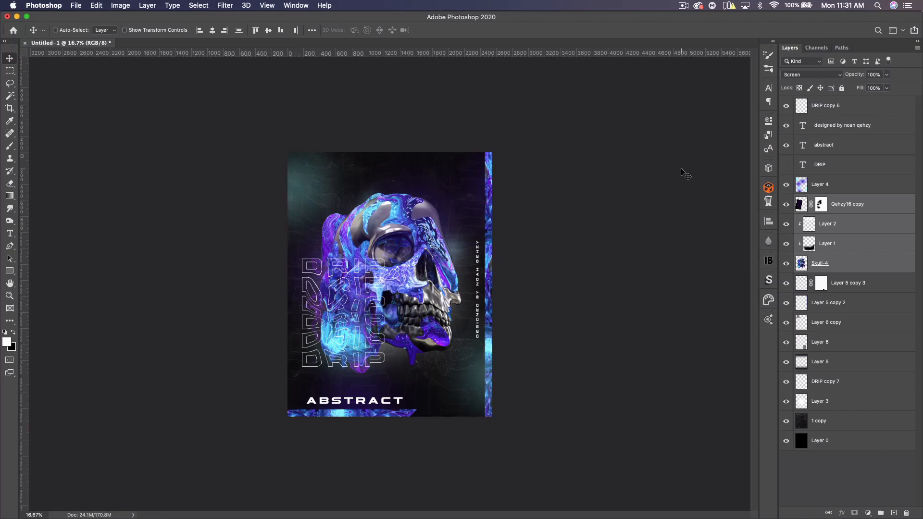
pyautogui.press('super+minus')
pyautogui.press('super+minus')
pyautogui.press('super+equal')
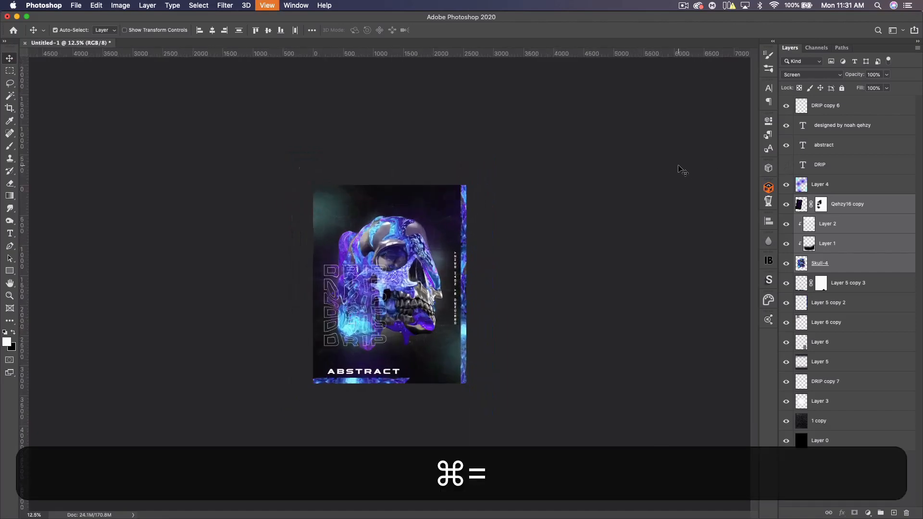
pyautogui.press('super+equal')
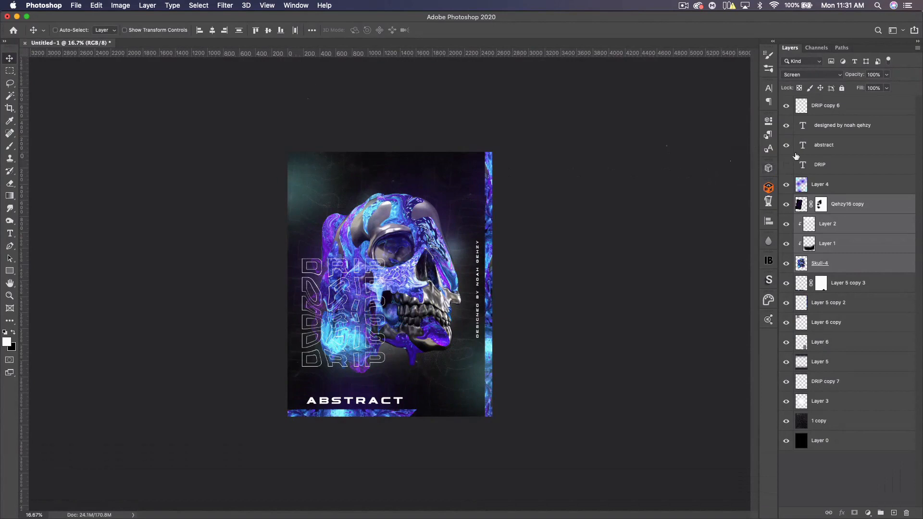
# - Show the DRIP title, shrink it to about half size and place it in the upper-left corner in line with ABSTRACT
pyautogui.click(787, 168)
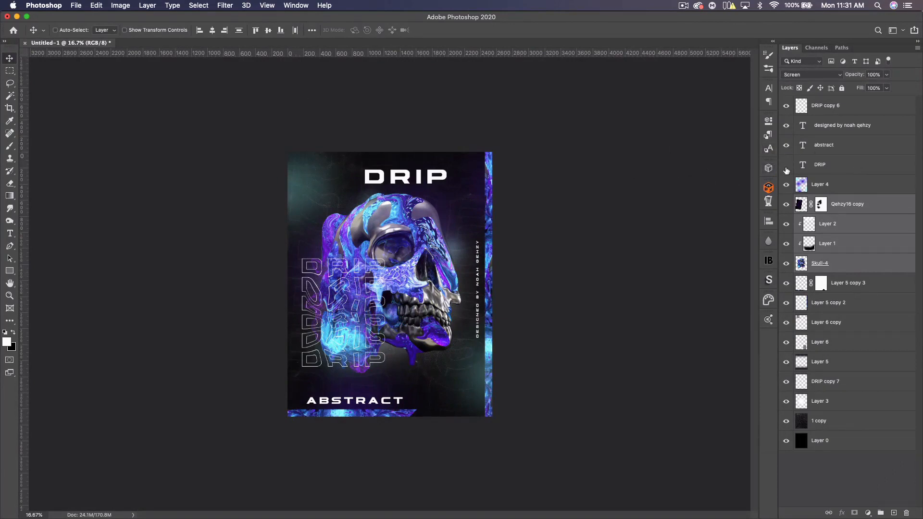
pyautogui.click(821, 165)
pyautogui.moveTo(406, 162); pyautogui.dragTo(356, 167)
pyautogui.press('super+t')
pyautogui.press('Return')
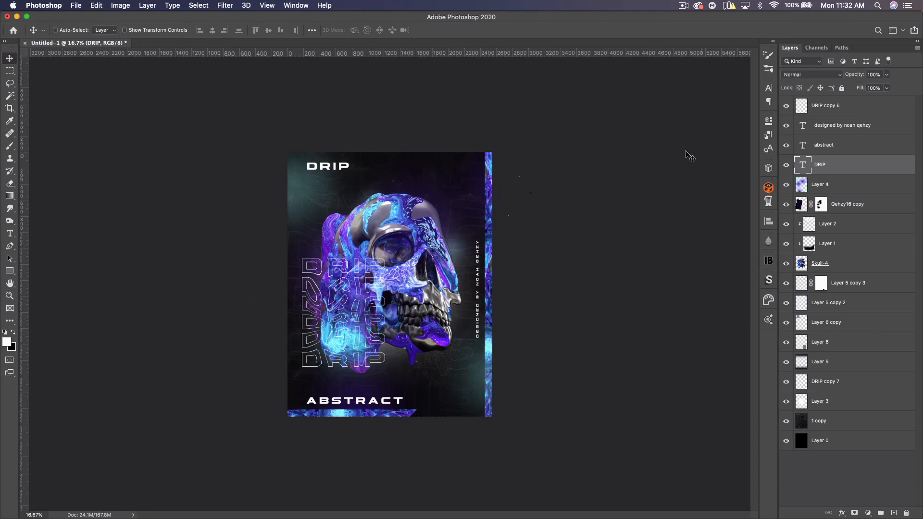
# - Group all layers from DRIP copy 6 down to Layer 0, duplicate the group and merge the copy into one layer
pyautogui.click(846, 108)
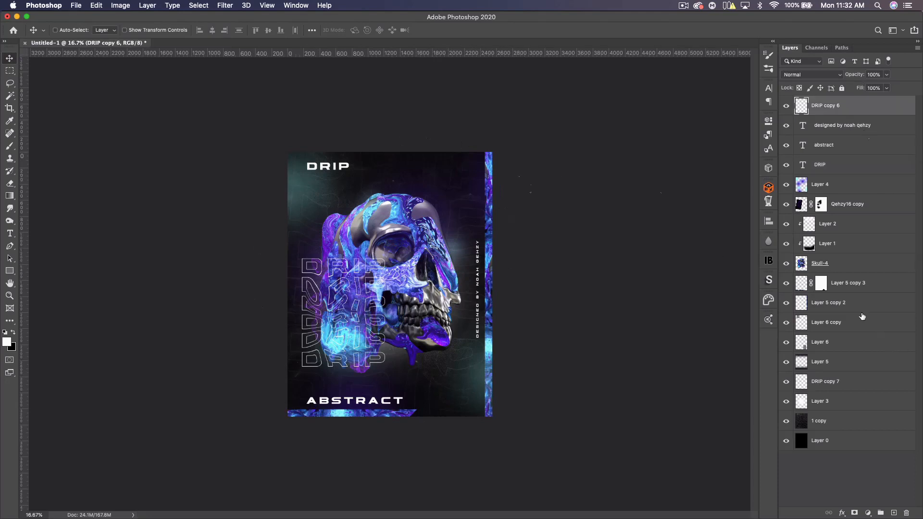
pyautogui.press('shift')
pyautogui.keyDown('shift'); pyautogui.click(842, 445); pyautogui.keyUp('shift')
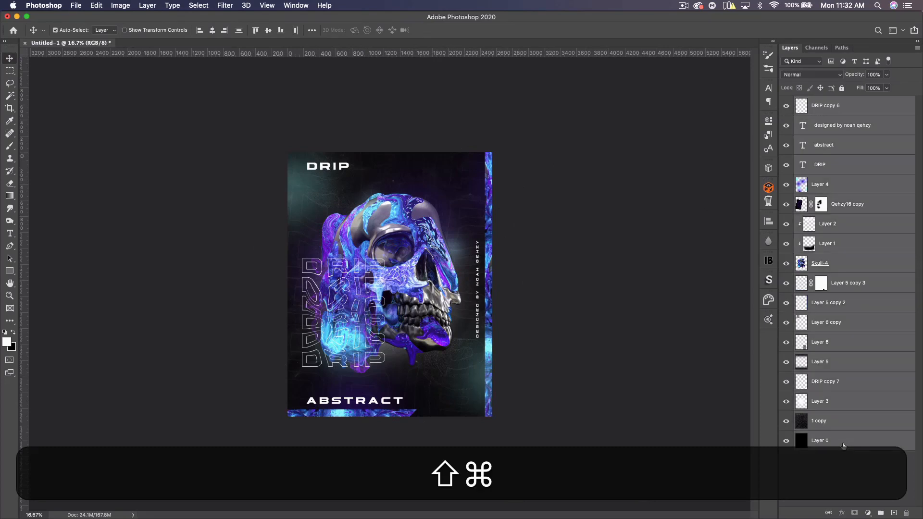
pyautogui.press('shift+super+g')
pyautogui.press('super+BackSpace')
pyautogui.press('super+j')
pyautogui.press('super+e')
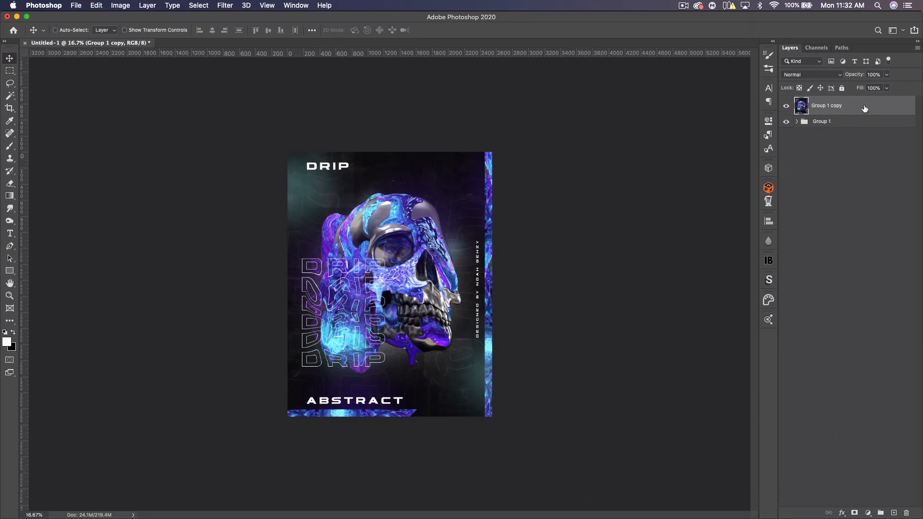
# - Apply the Sharpen More filter to the merged Group 1 copy layer
pyautogui.click(225, 5)
pyautogui.moveTo(362, 175)
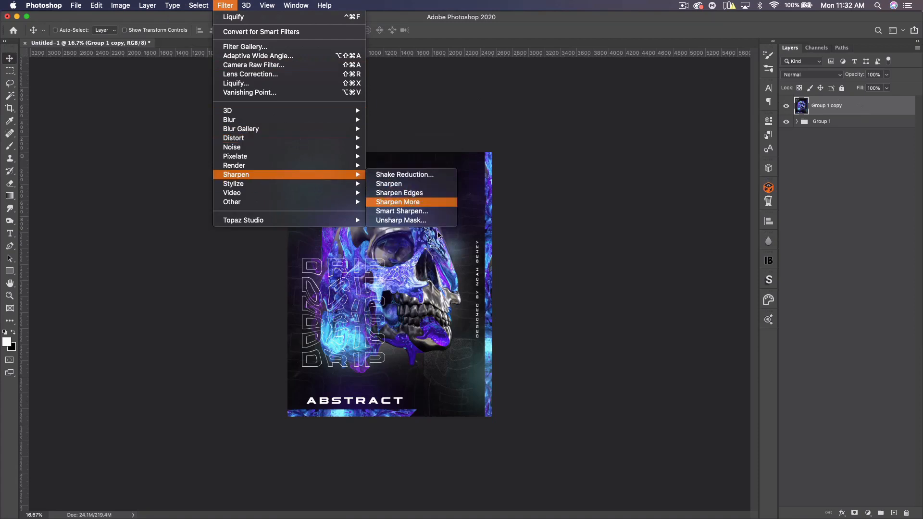
pyautogui.click(397, 202)
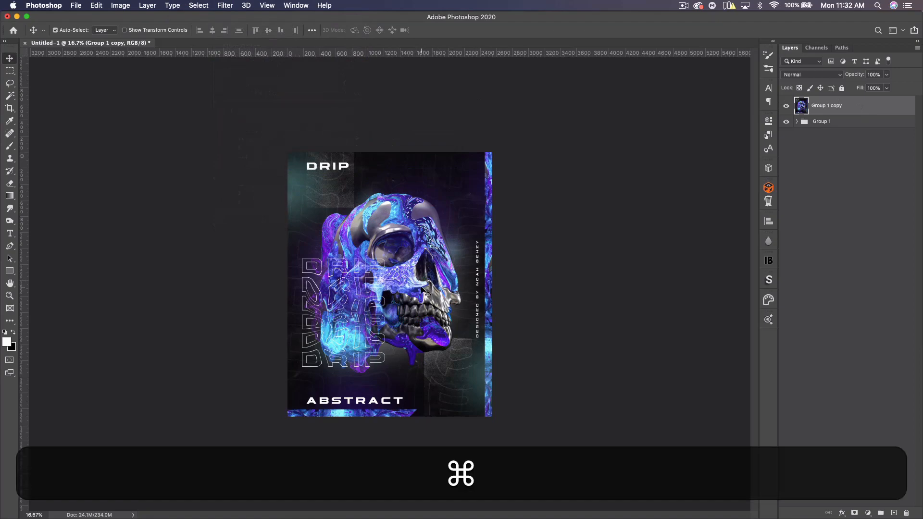
pyautogui.press('super+equal')
pyautogui.press('super+minus')
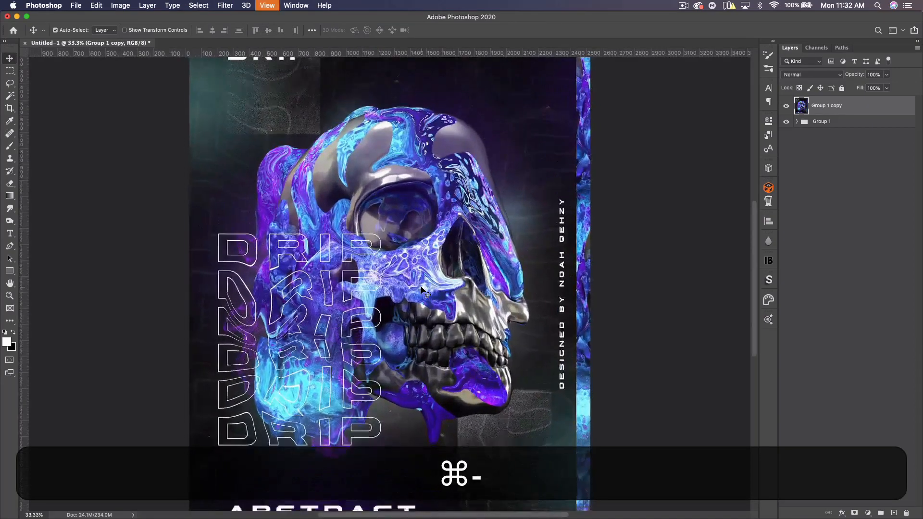
# - Add a Levels adjustment layer above the merged copy with input black level 6 and input white level 227
pyautogui.click(868, 513)
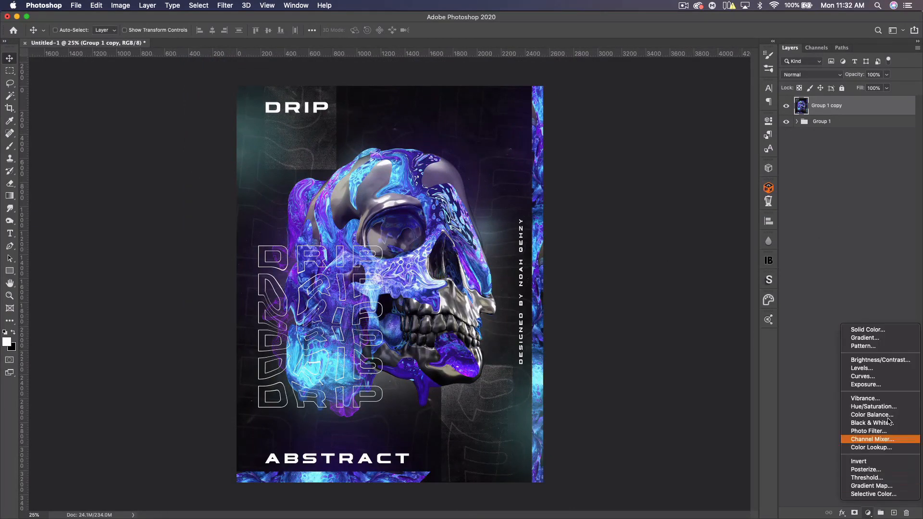
pyautogui.click(876, 368)
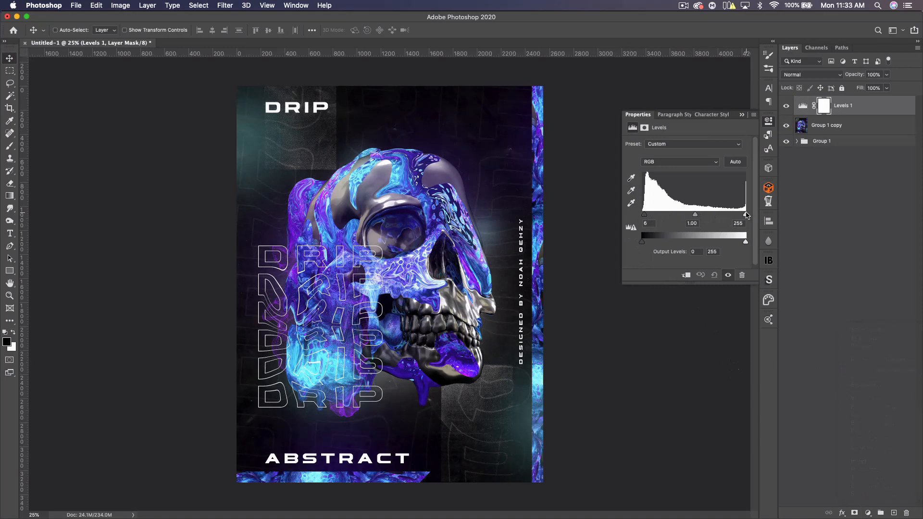
pyautogui.moveTo(746, 216); pyautogui.dragTo(735, 215)
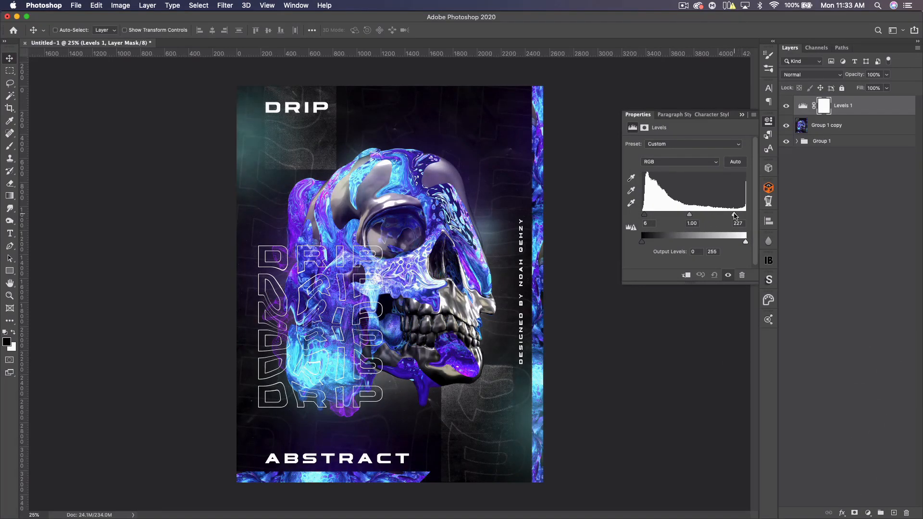
pyautogui.click(743, 115)
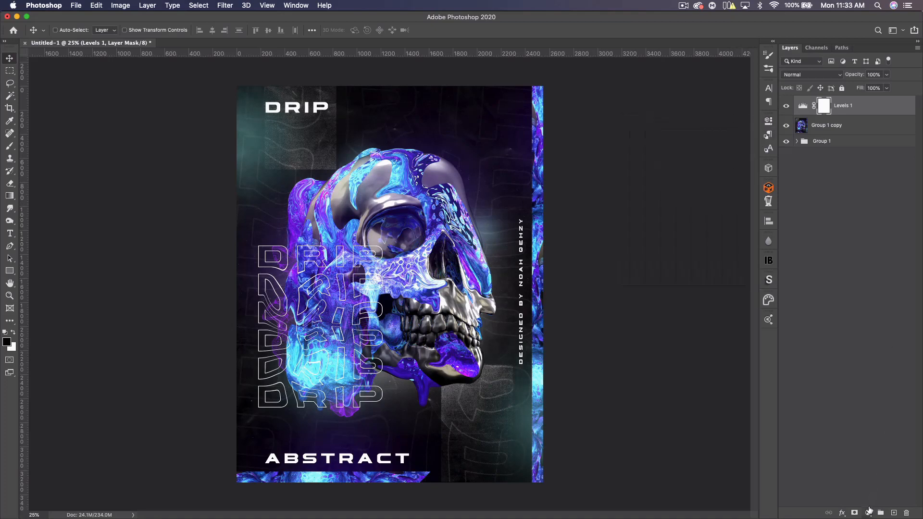
# - Add a Hue/Saturation adjustment layer above Levels 1 with master hue +9 and saturation +12
pyautogui.click(869, 511)
pyautogui.click(871, 408)
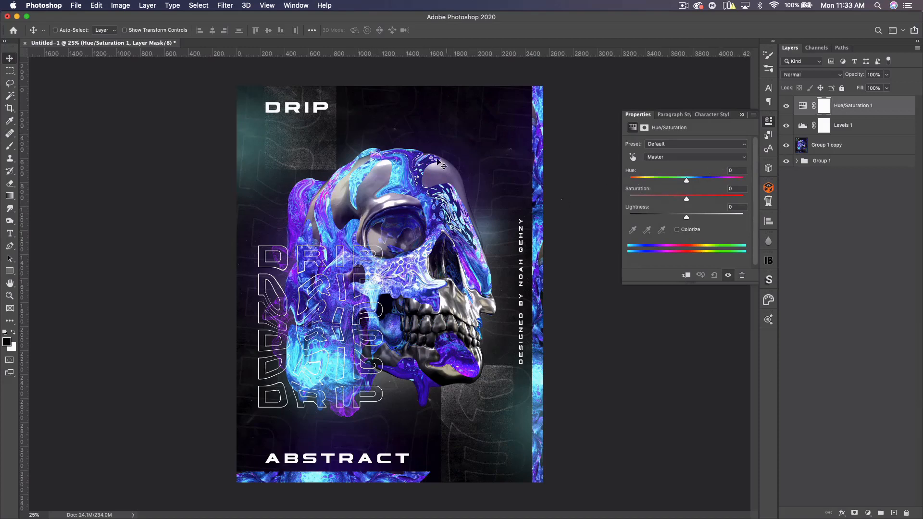
pyautogui.moveTo(686, 181); pyautogui.dragTo(695, 181)
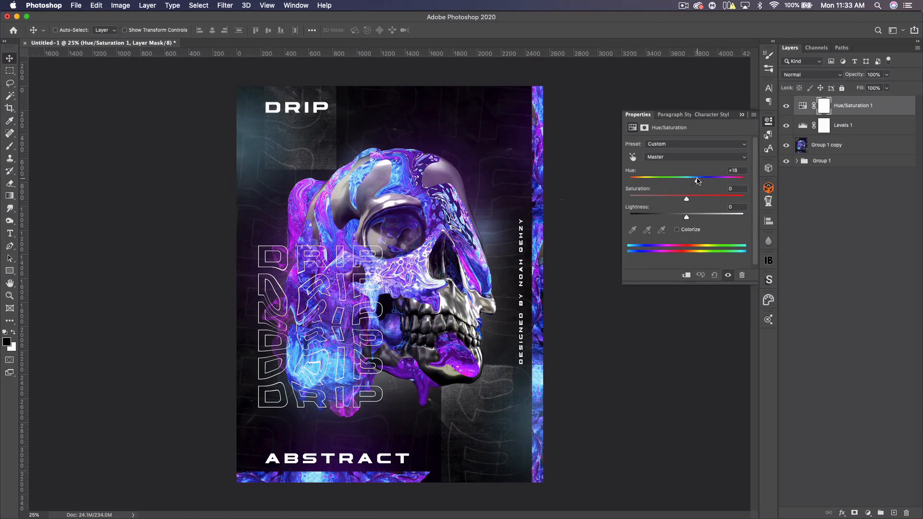
pyautogui.moveTo(698, 181); pyautogui.dragTo(709, 179)
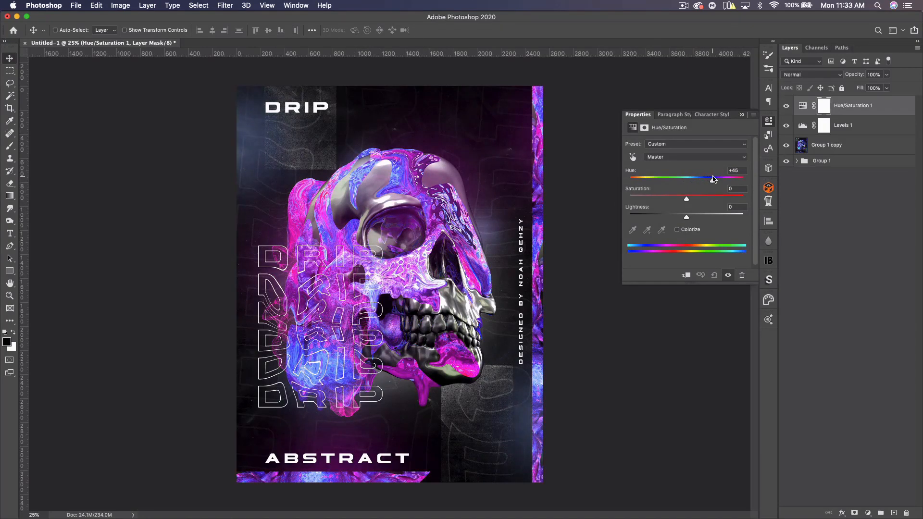
pyautogui.moveTo(713, 180); pyautogui.dragTo(754, 197)
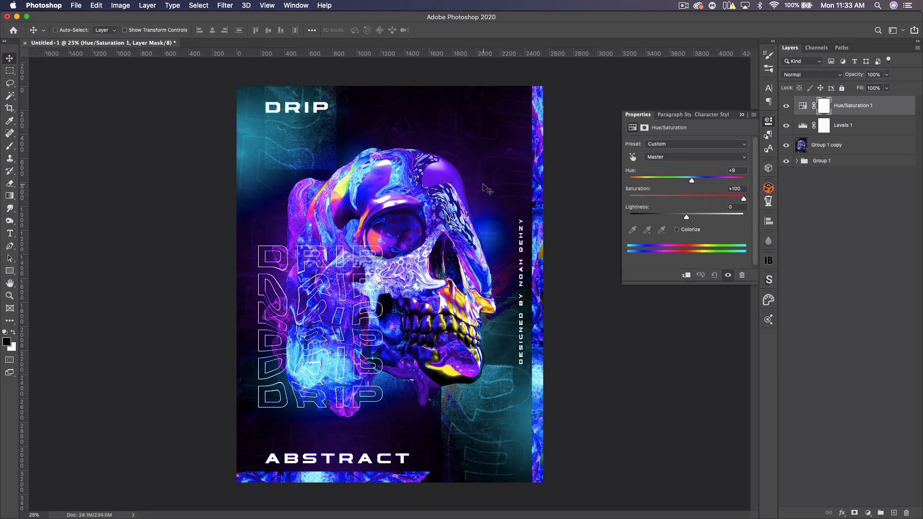
pyautogui.press('super+minus')
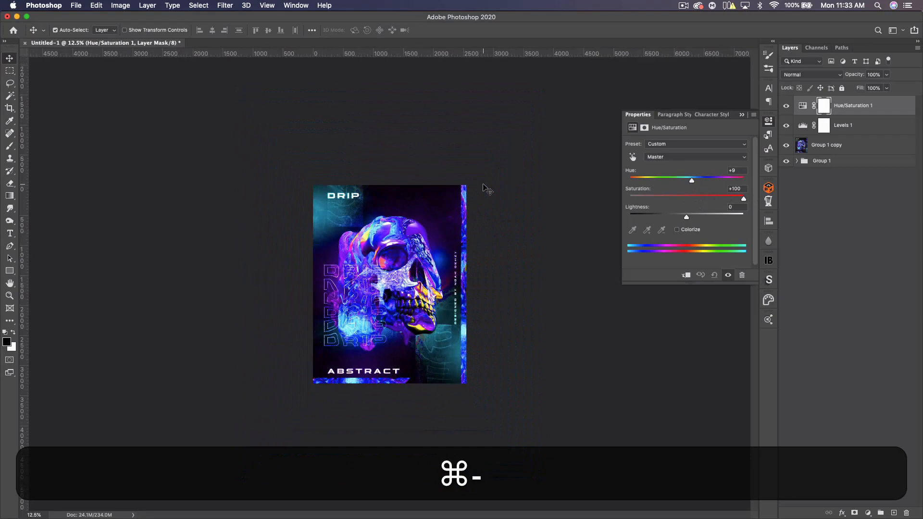
pyautogui.press('super+equal')
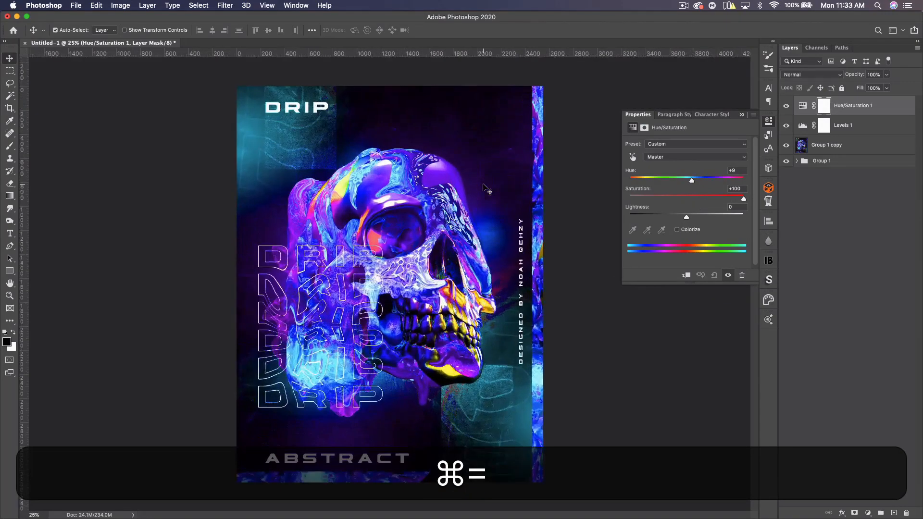
pyautogui.moveTo(681, 197); pyautogui.dragTo(700, 196)
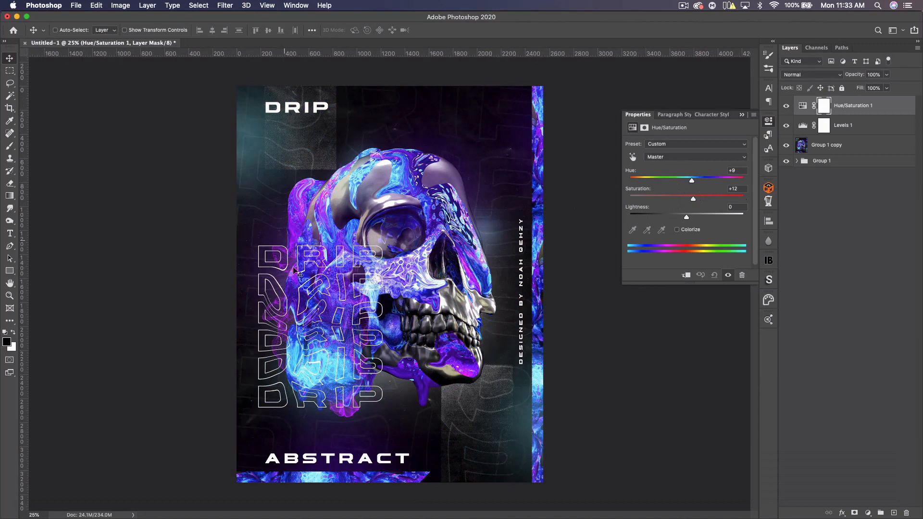
# - Shift the hue of the Magentas range to +180 in the Hue/Saturation adjustment
pyautogui.click(666, 157)
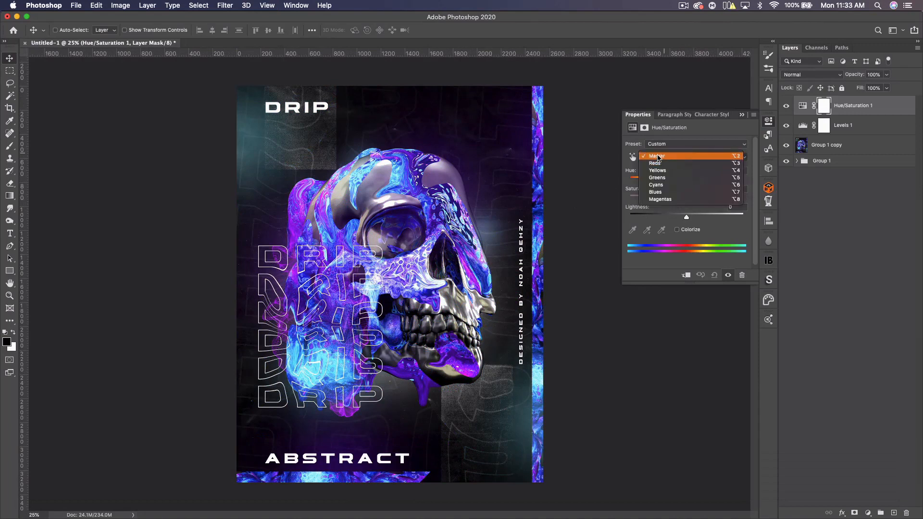
pyautogui.click(662, 199)
pyautogui.moveTo(676, 183); pyautogui.dragTo(748, 181)
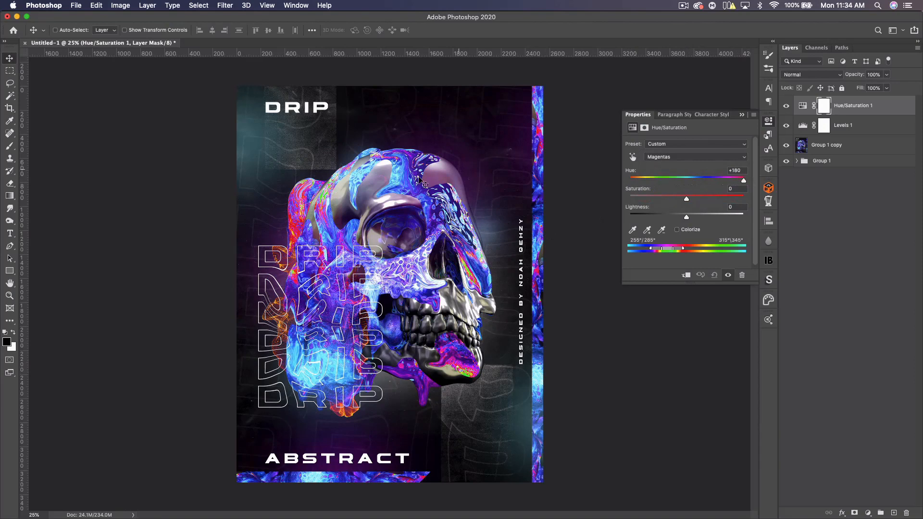
pyautogui.click(743, 116)
pyautogui.press('super+minus')
pyautogui.press('super+minus')
pyautogui.press('super+equal')
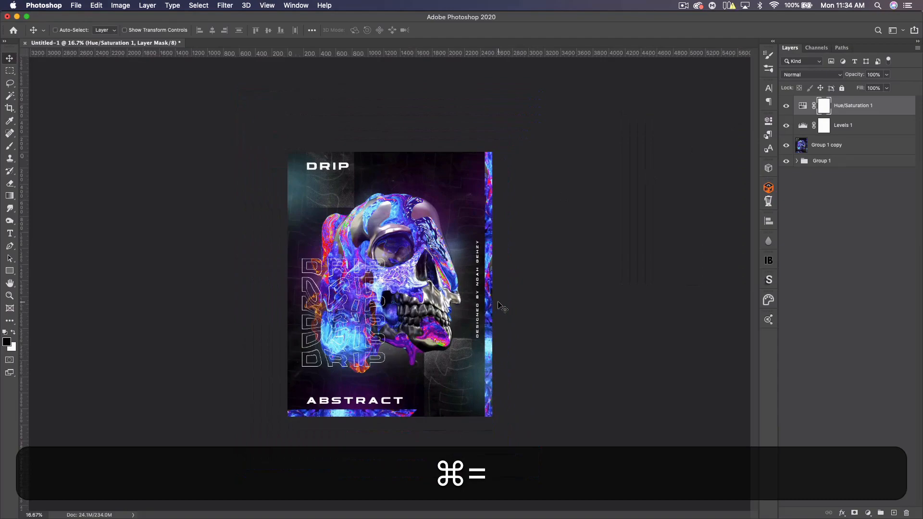